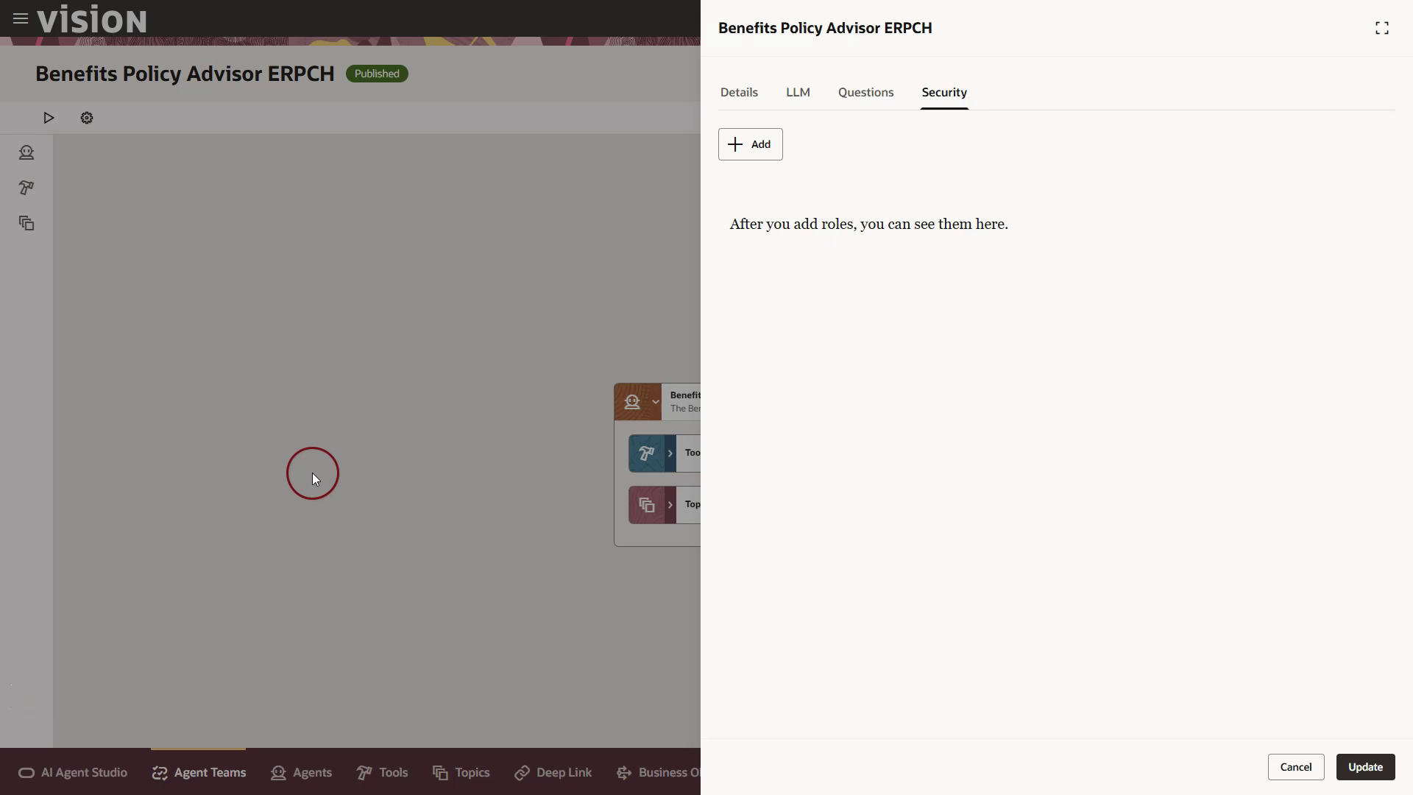
- Open the role list on the Security tab, try publishing the draft, and request products information from the assistant
left_click(738, 147)
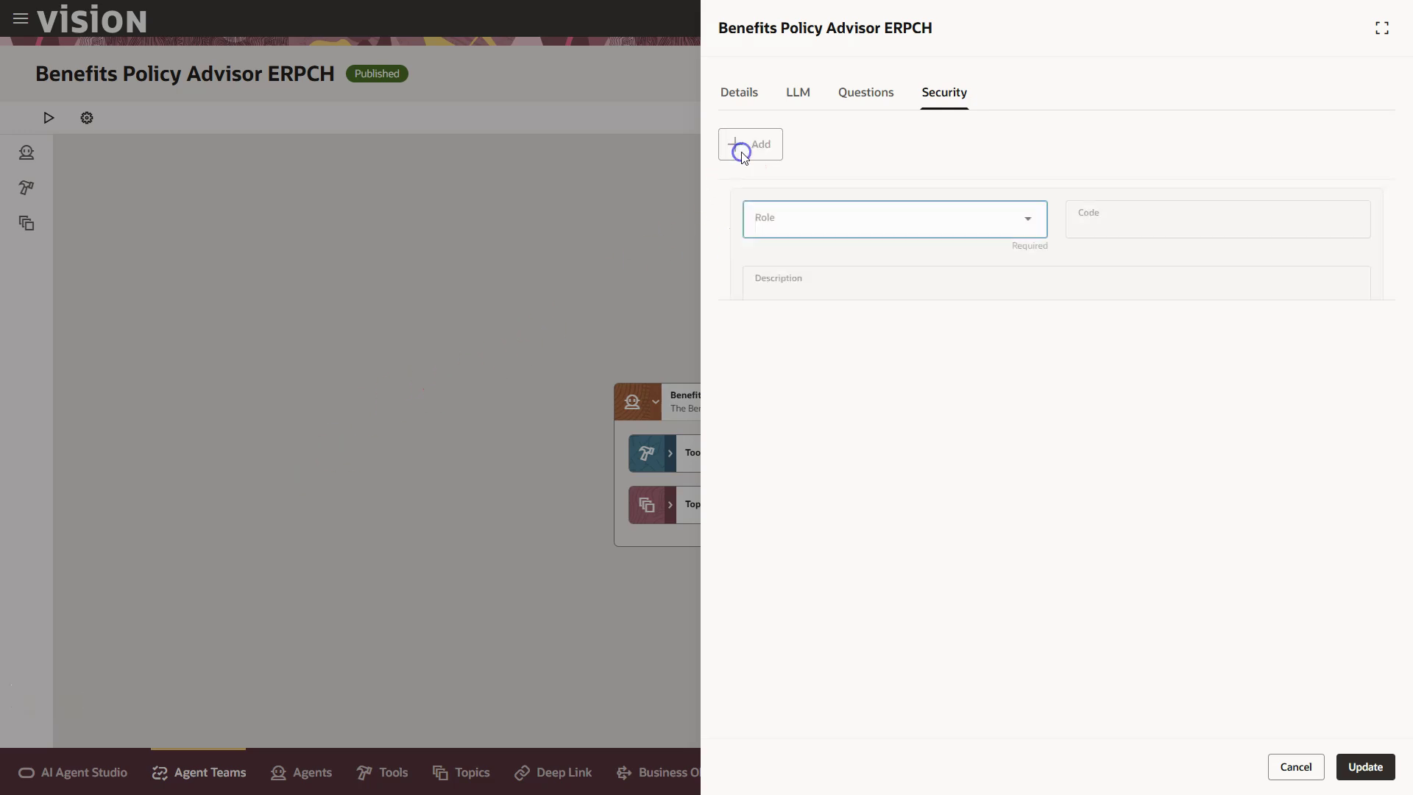
left_click(1027, 234)
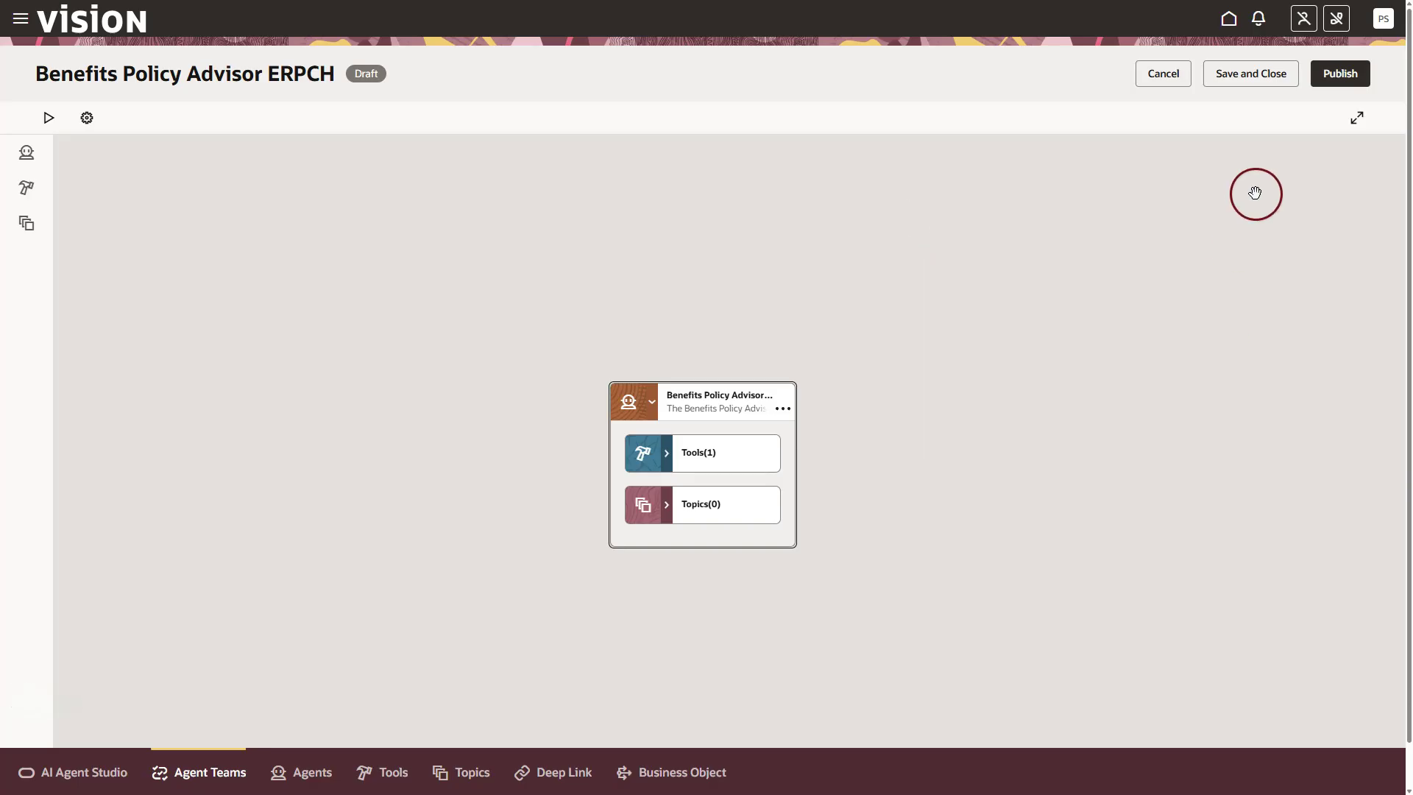
left_click(1339, 74)
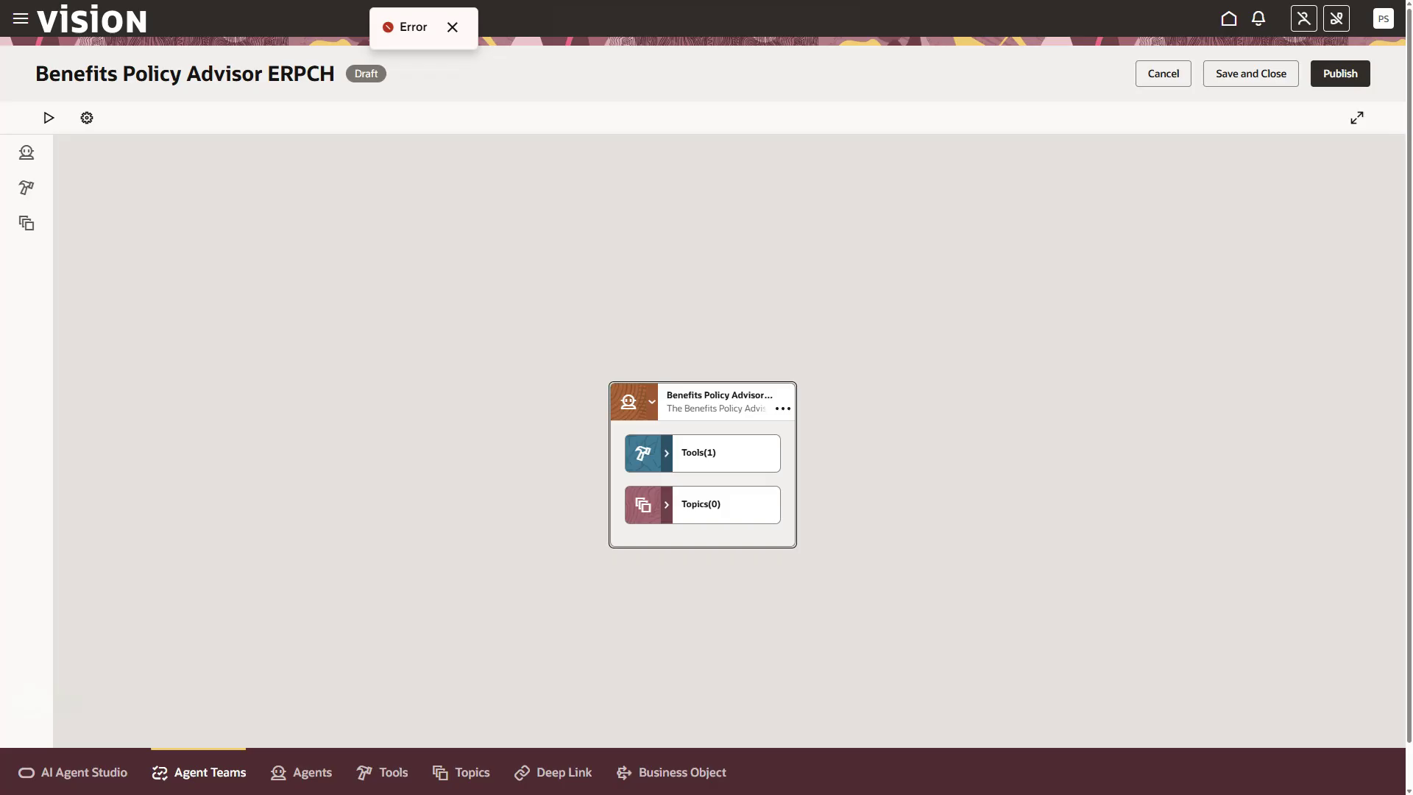
left_click(937, 685)
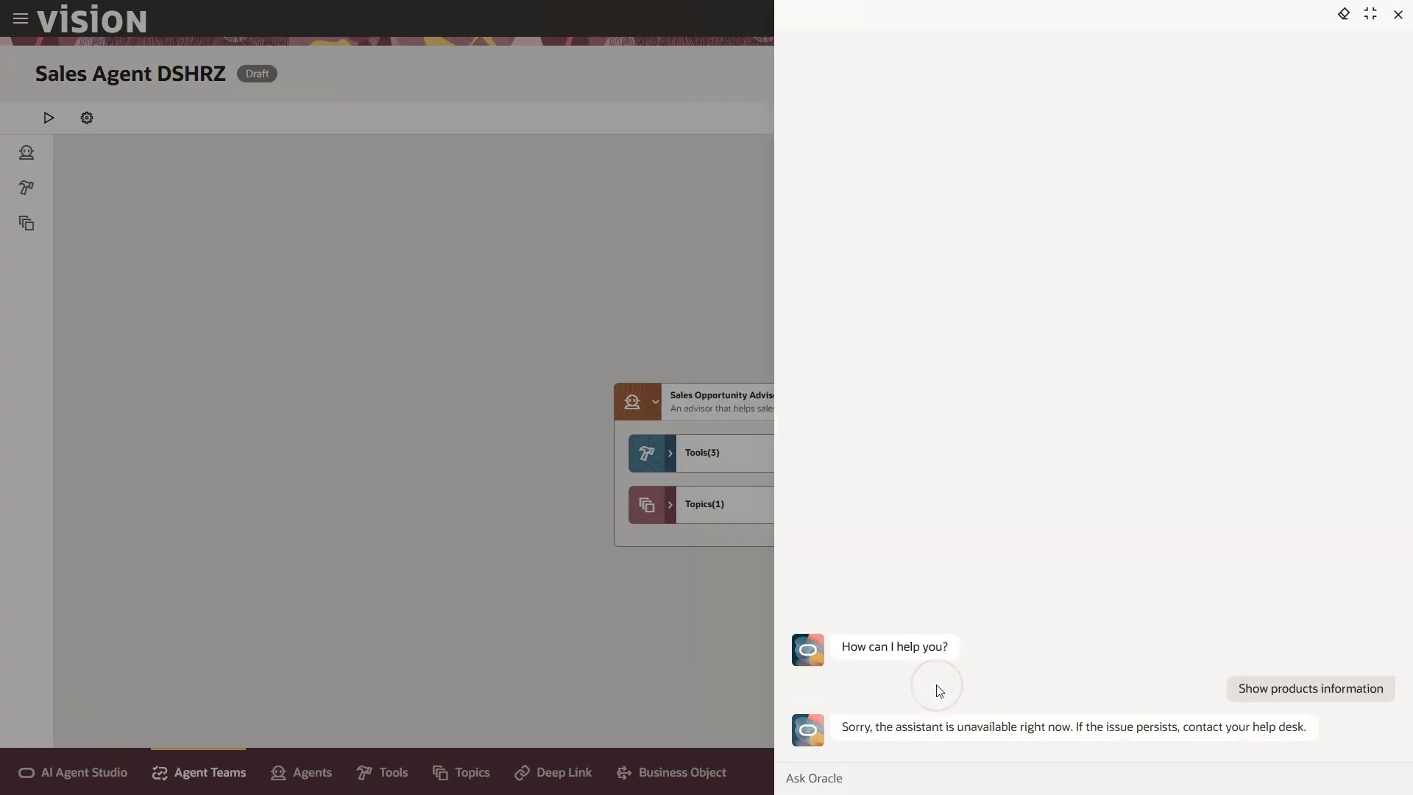
left_click_drag(814, 723, 1096, 726)
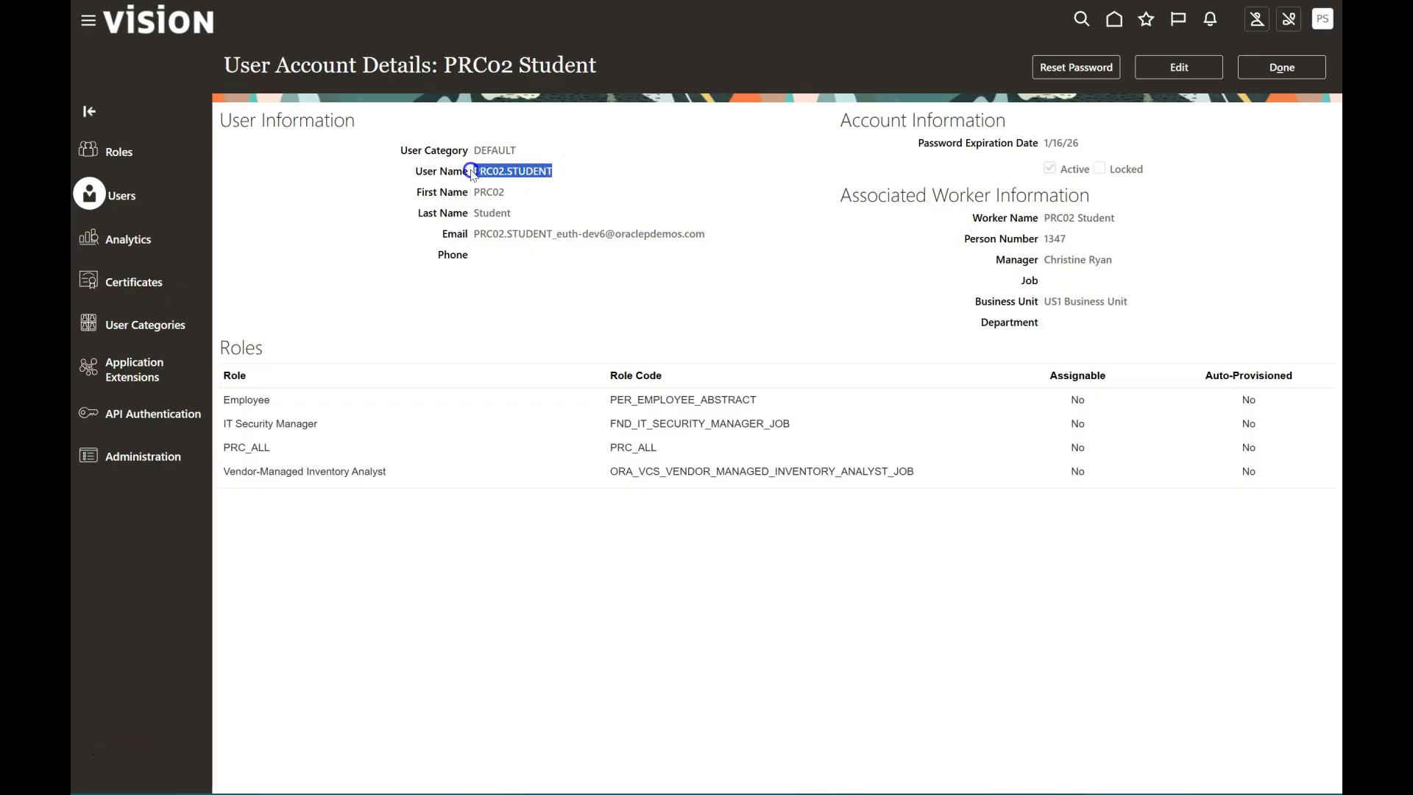
- Inspect the user's IT Security Manager role and its role code
left_click(241, 424)
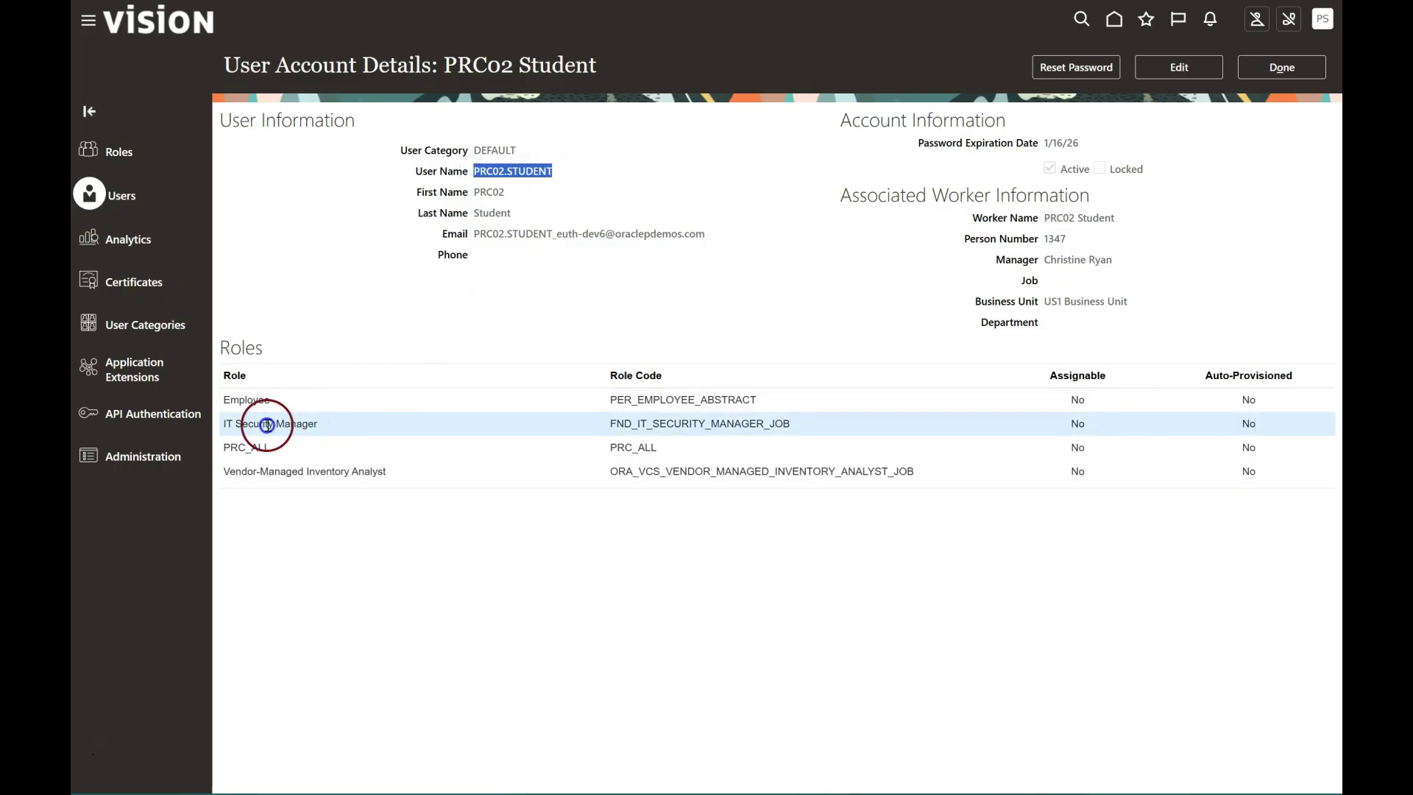
left_click(671, 426)
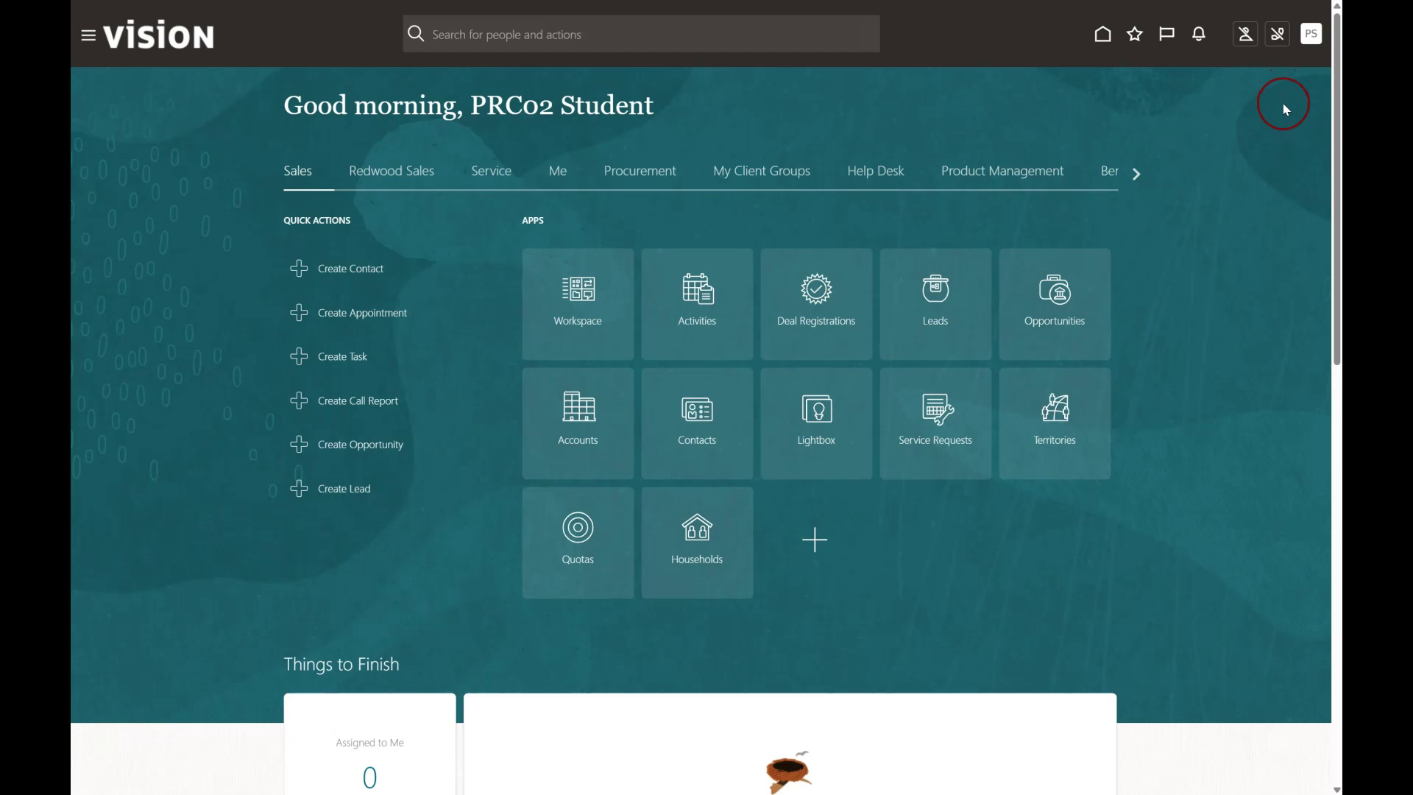
- From Setup and Maintenance, search for and open the Manage Administrator Profile Values task
left_click(1311, 45)
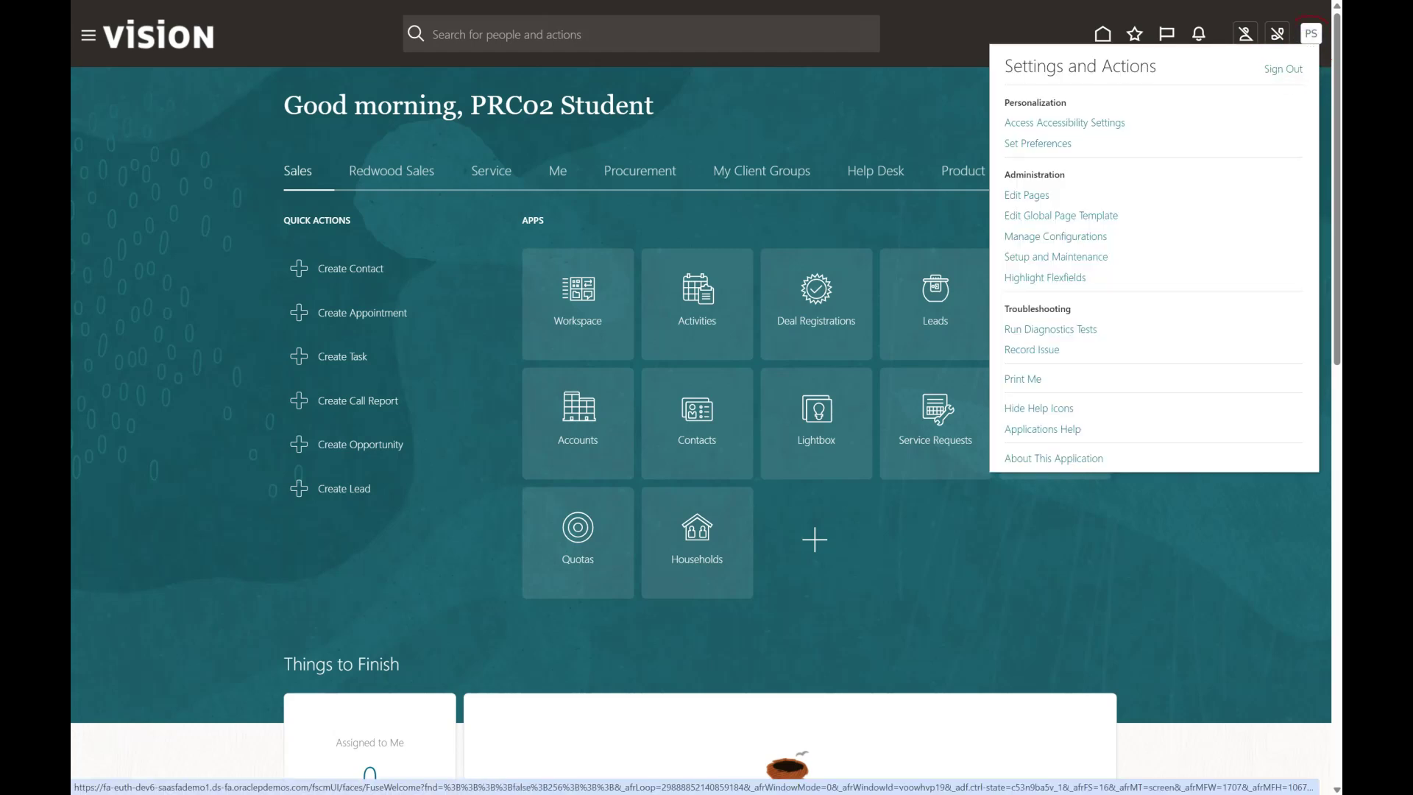
left_click(1091, 257)
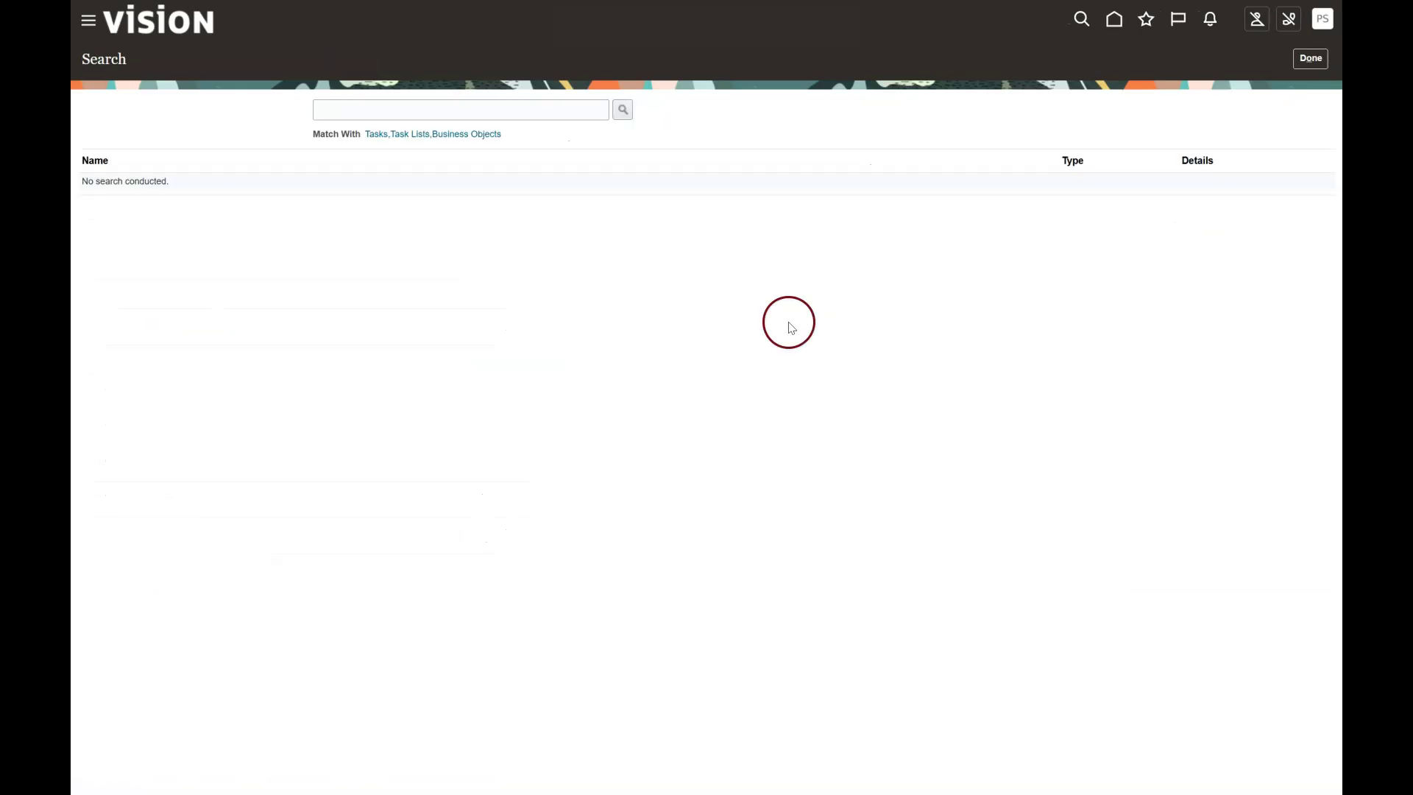
left_click(431, 108)
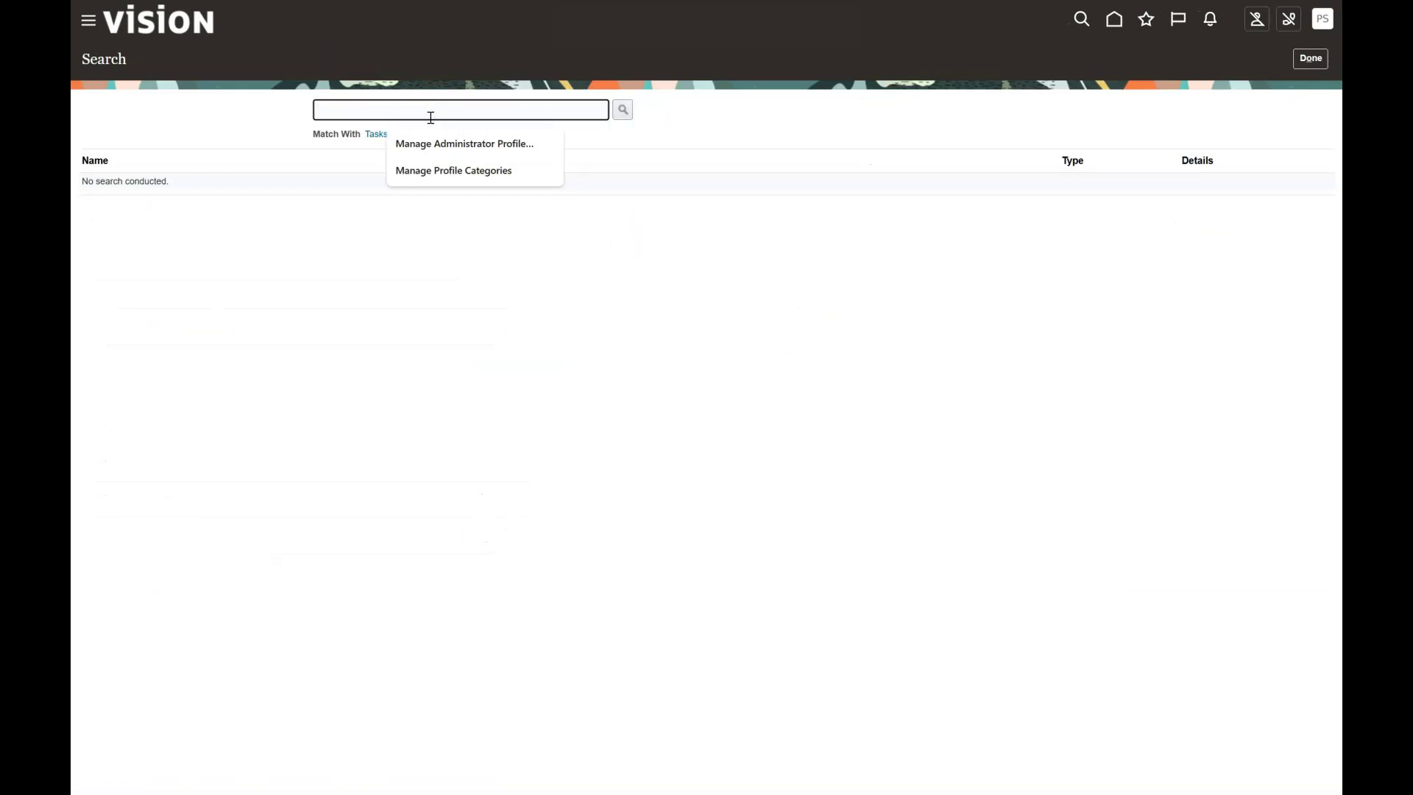
left_click(435, 143)
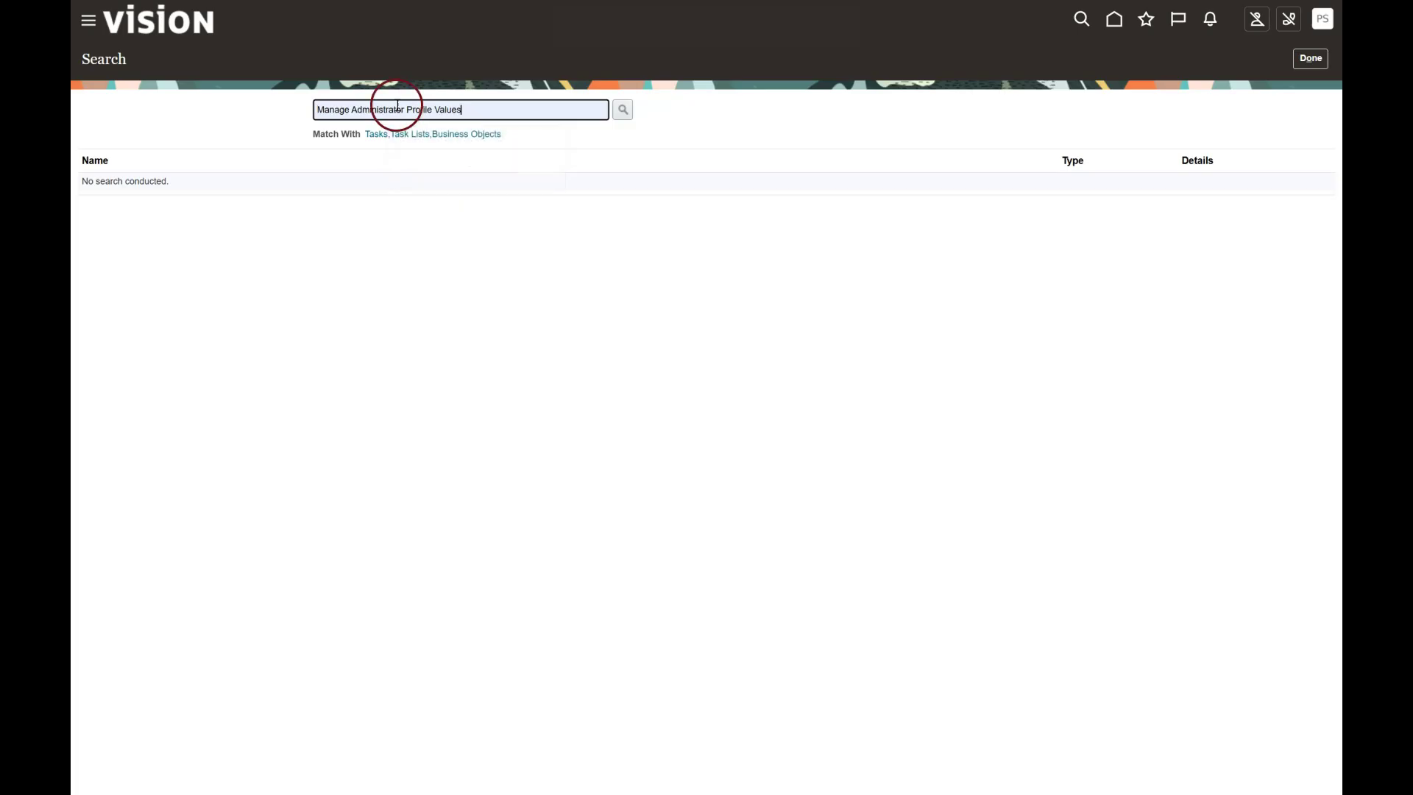
left_click(625, 111)
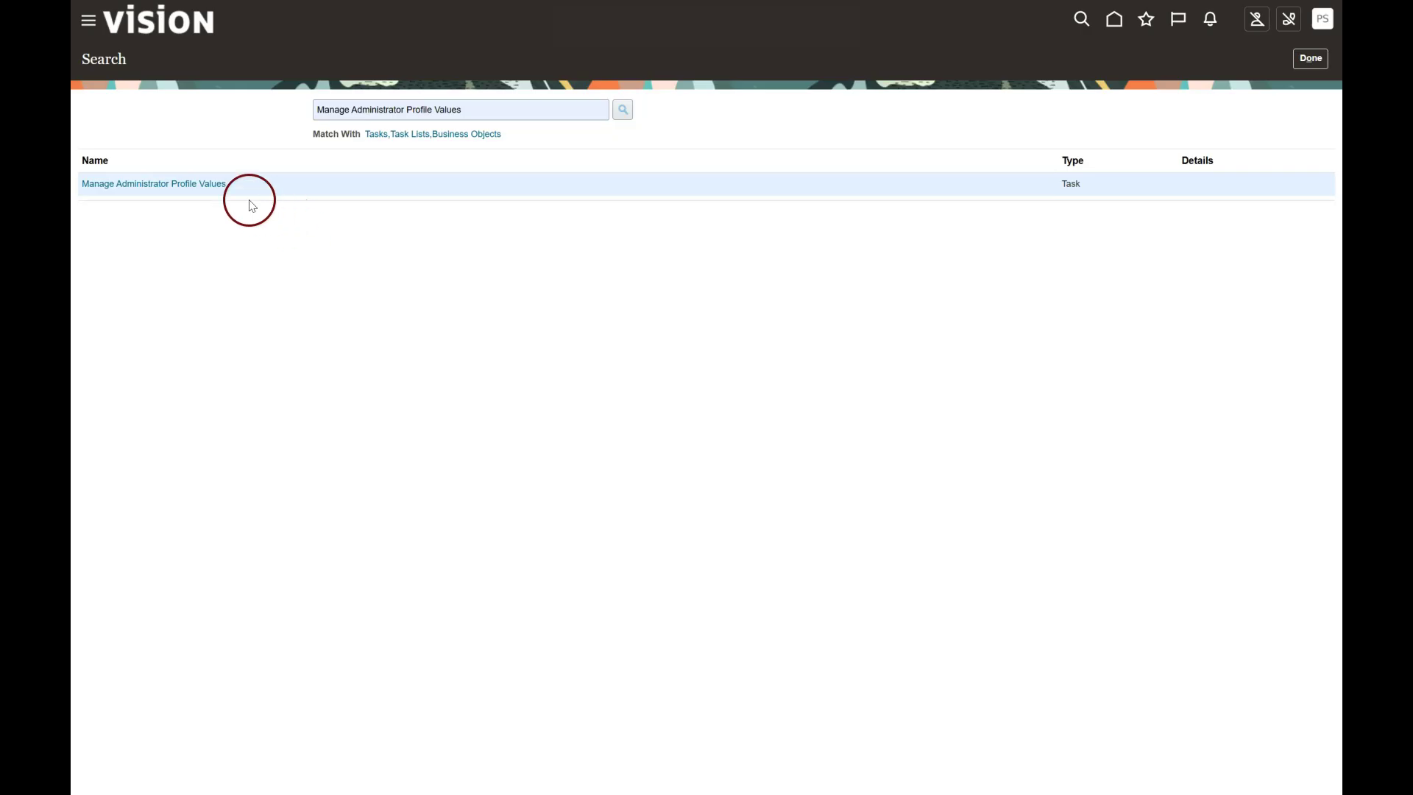
left_click(202, 184)
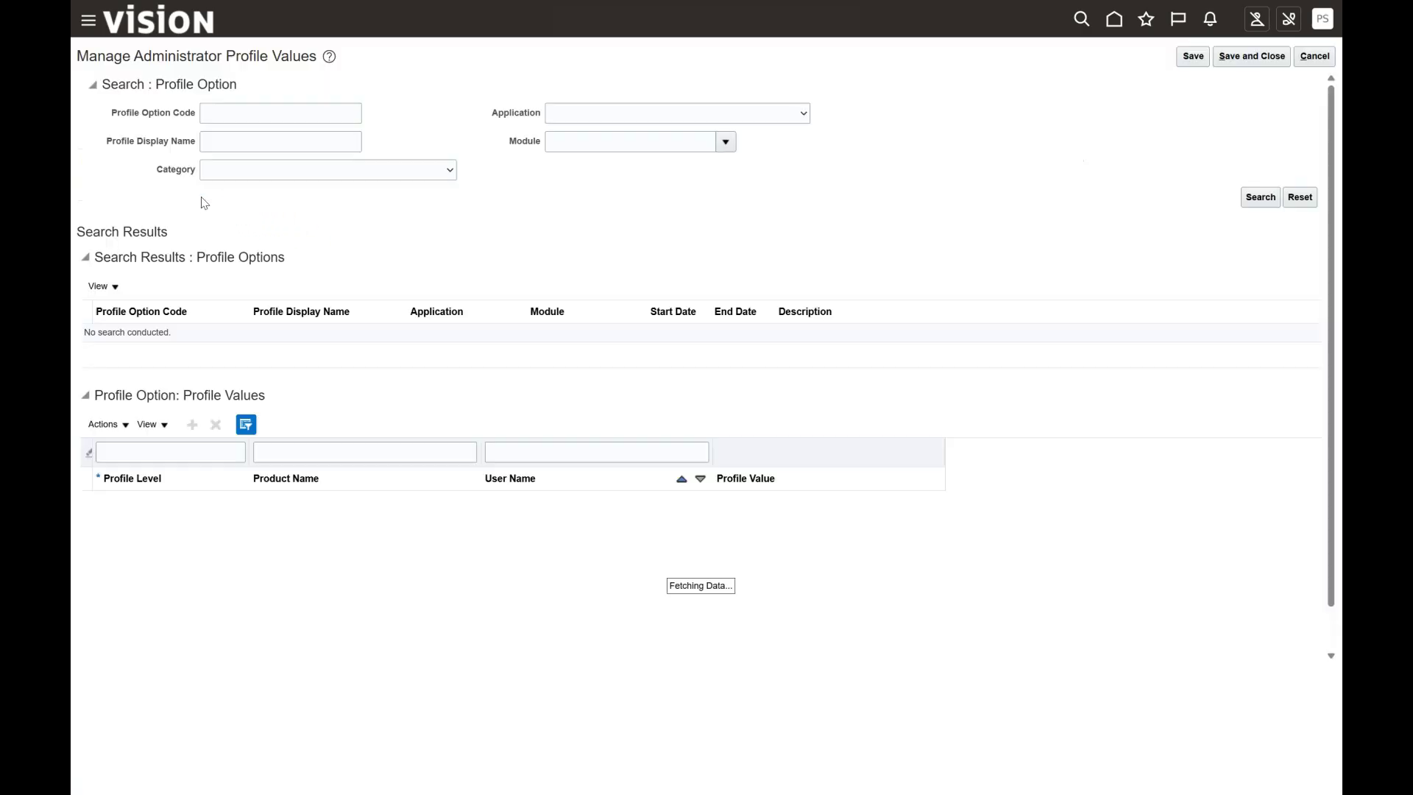
- Search for profile option code ORA_ASE_SAS_INTEGRATION_ENABLED, which shows a Site value of No
left_click(237, 117)
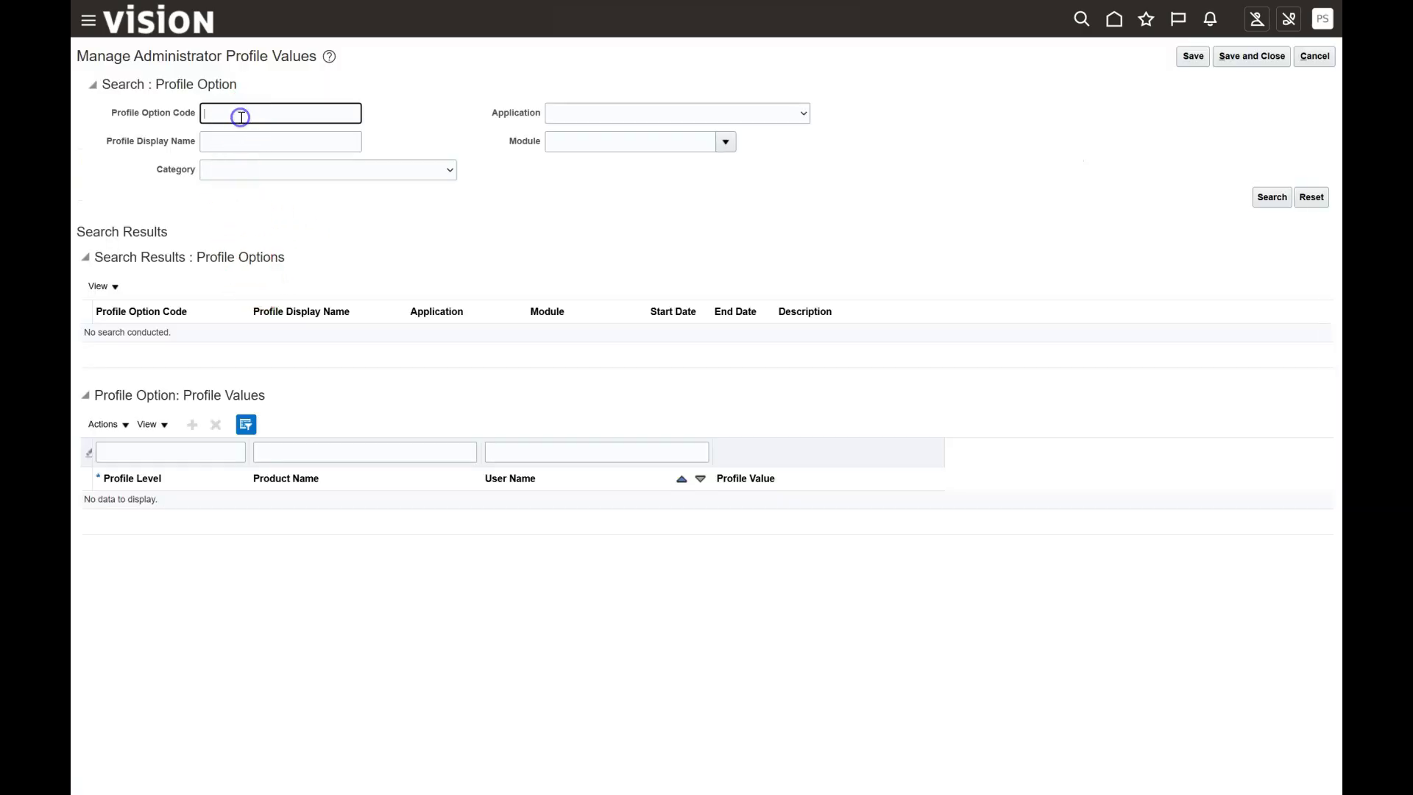
key("ctrl+v")
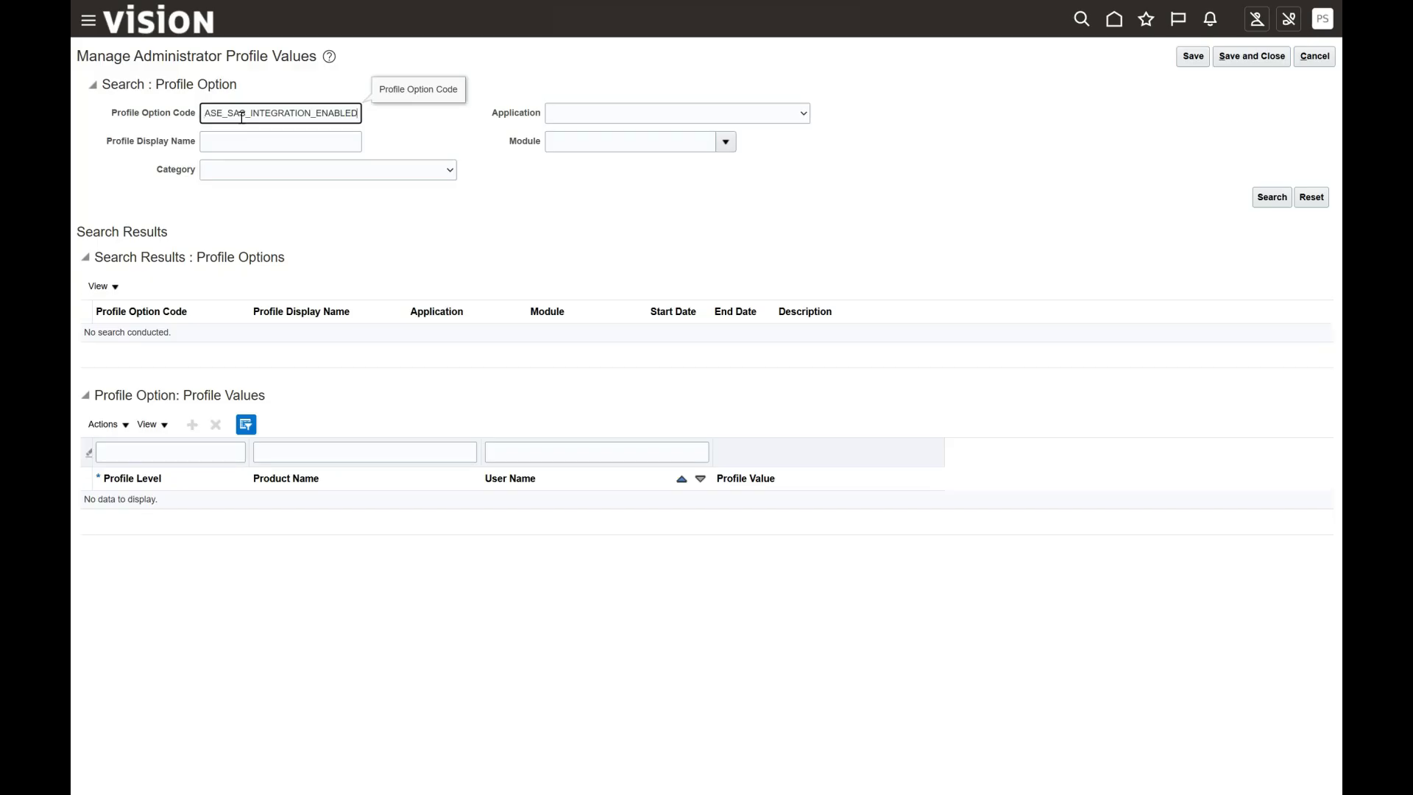
left_click_drag(228, 115, 188, 119)
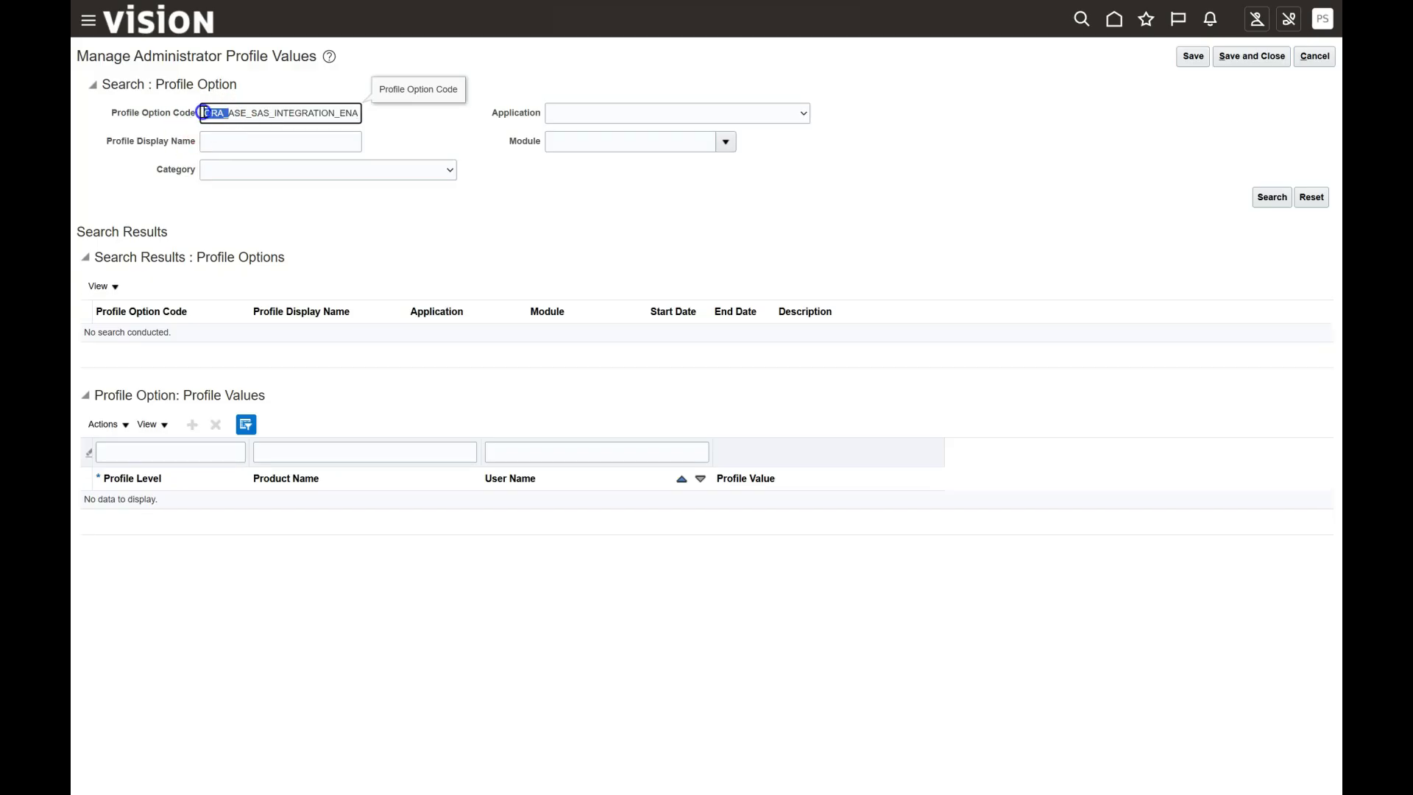
left_click(204, 114)
left_click(1272, 197)
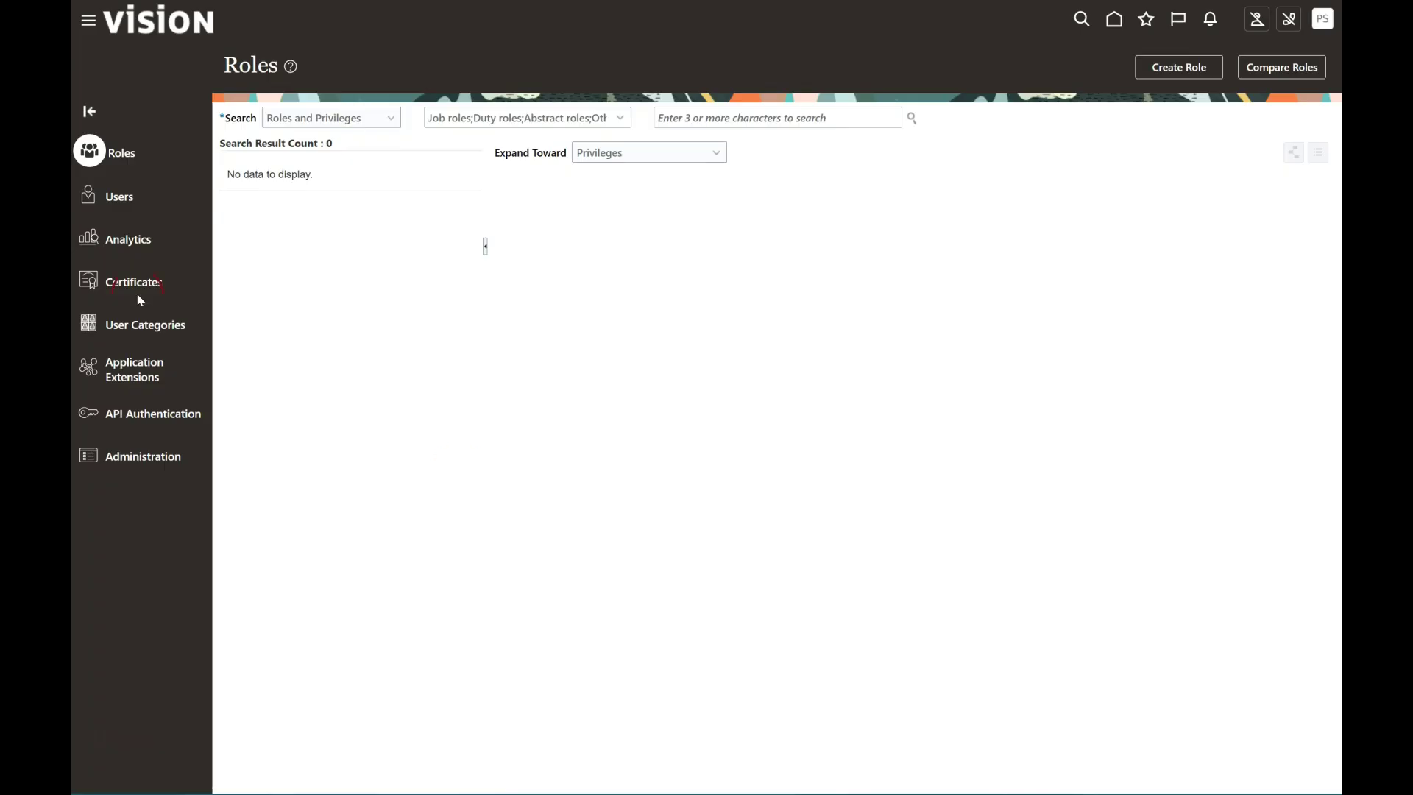
- Launch the Create Role wizard from the Security Console Roles page
left_click(1157, 69)
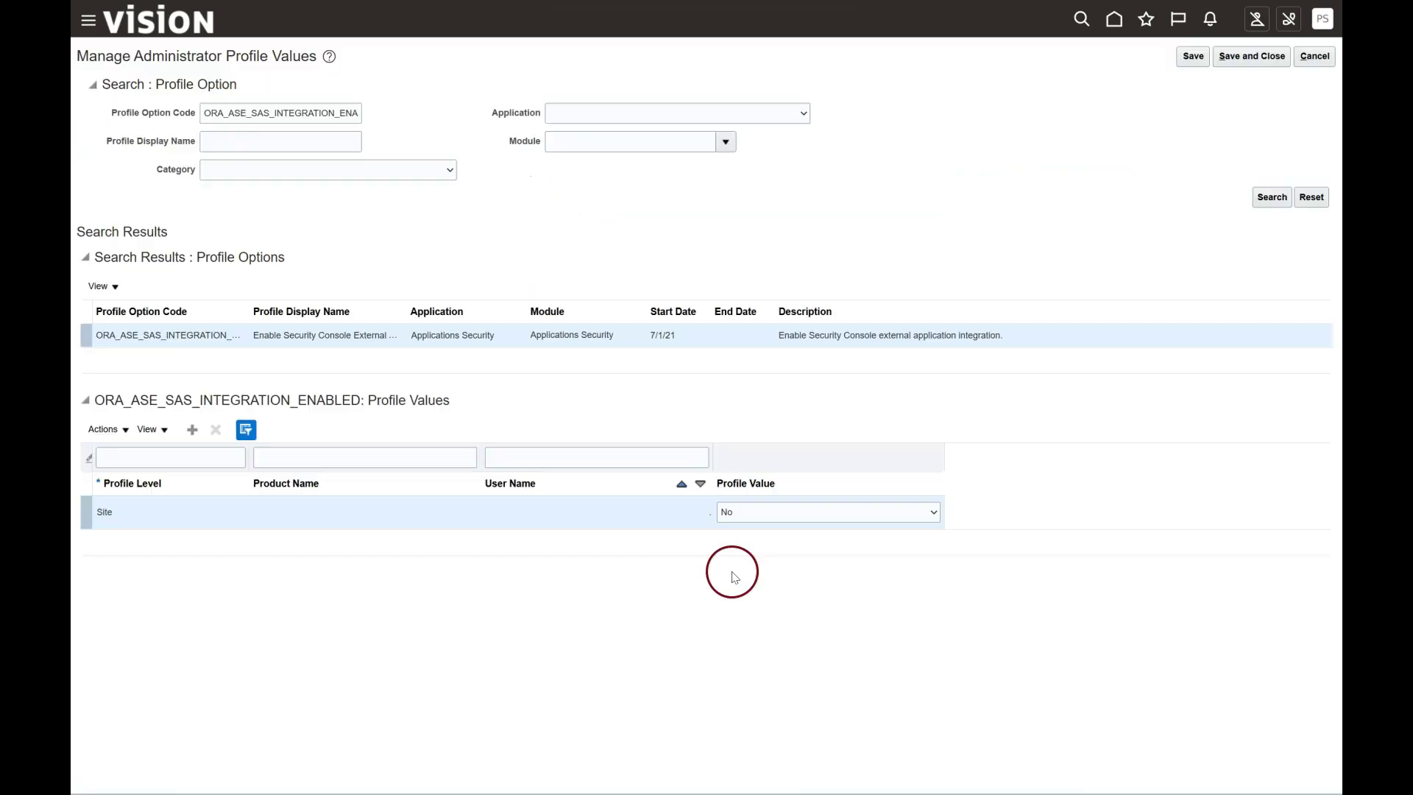
- Save the ORA_ASE_SAS_INTEGRATION_ENABLED site value as Yes, then start a new role
left_click(750, 512)
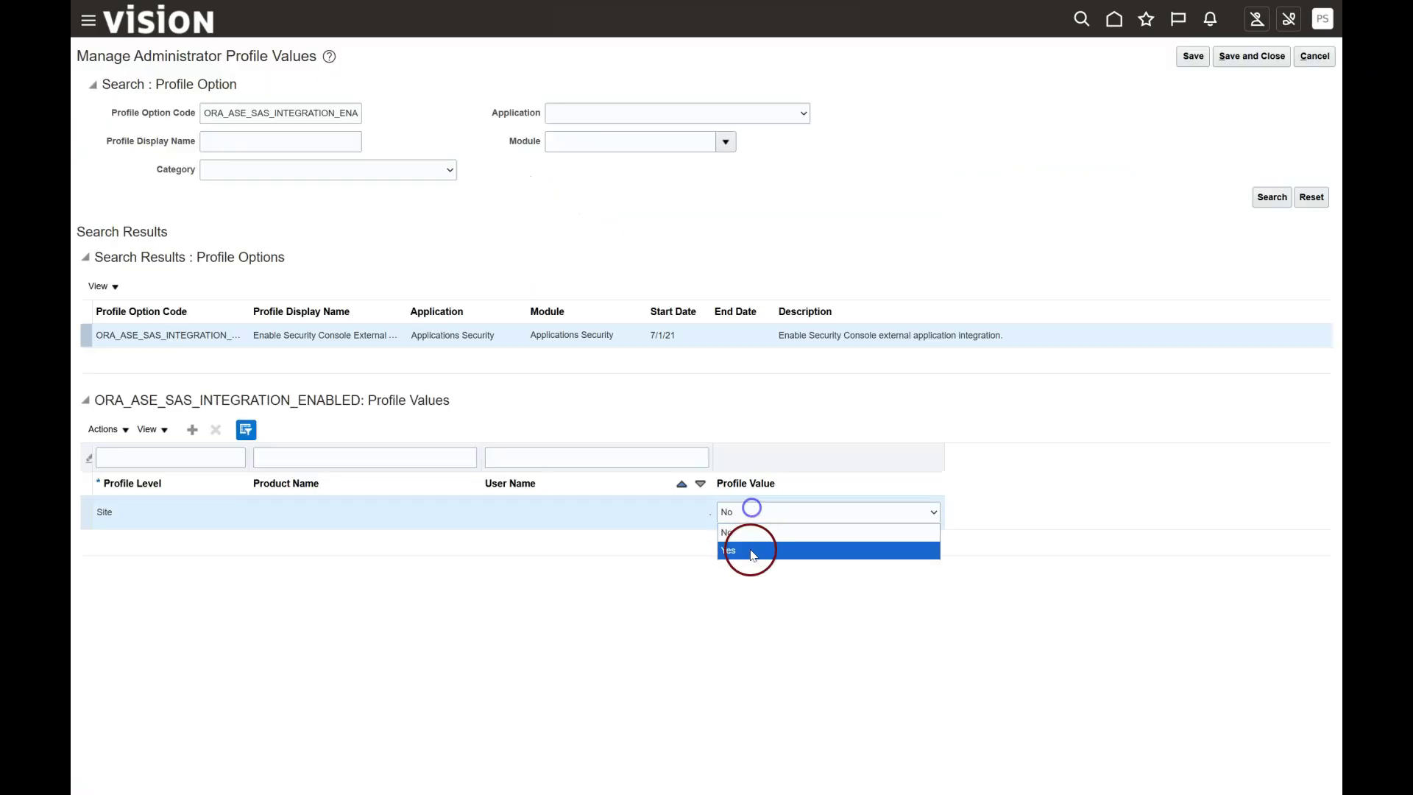
left_click(750, 549)
left_click(1193, 56)
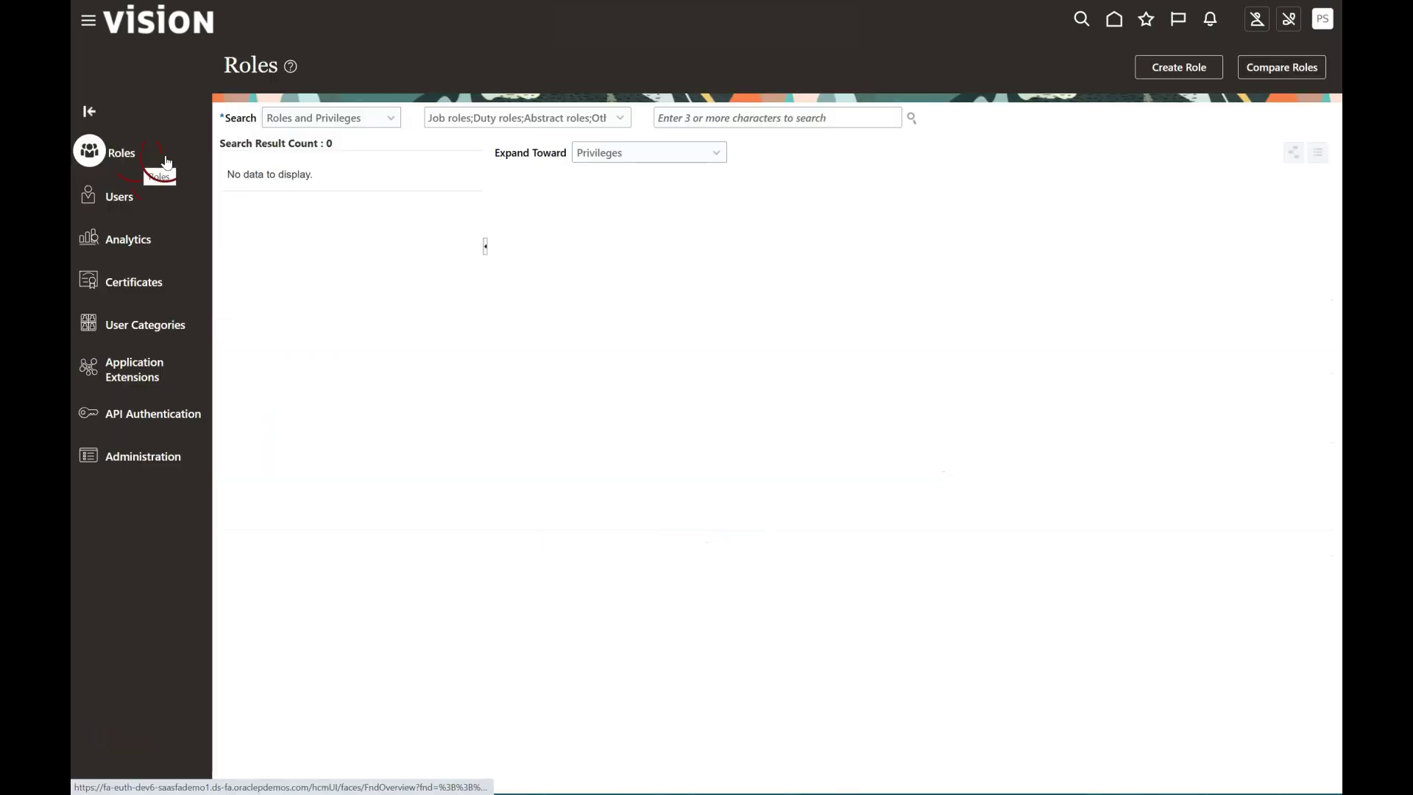
left_click(1166, 70)
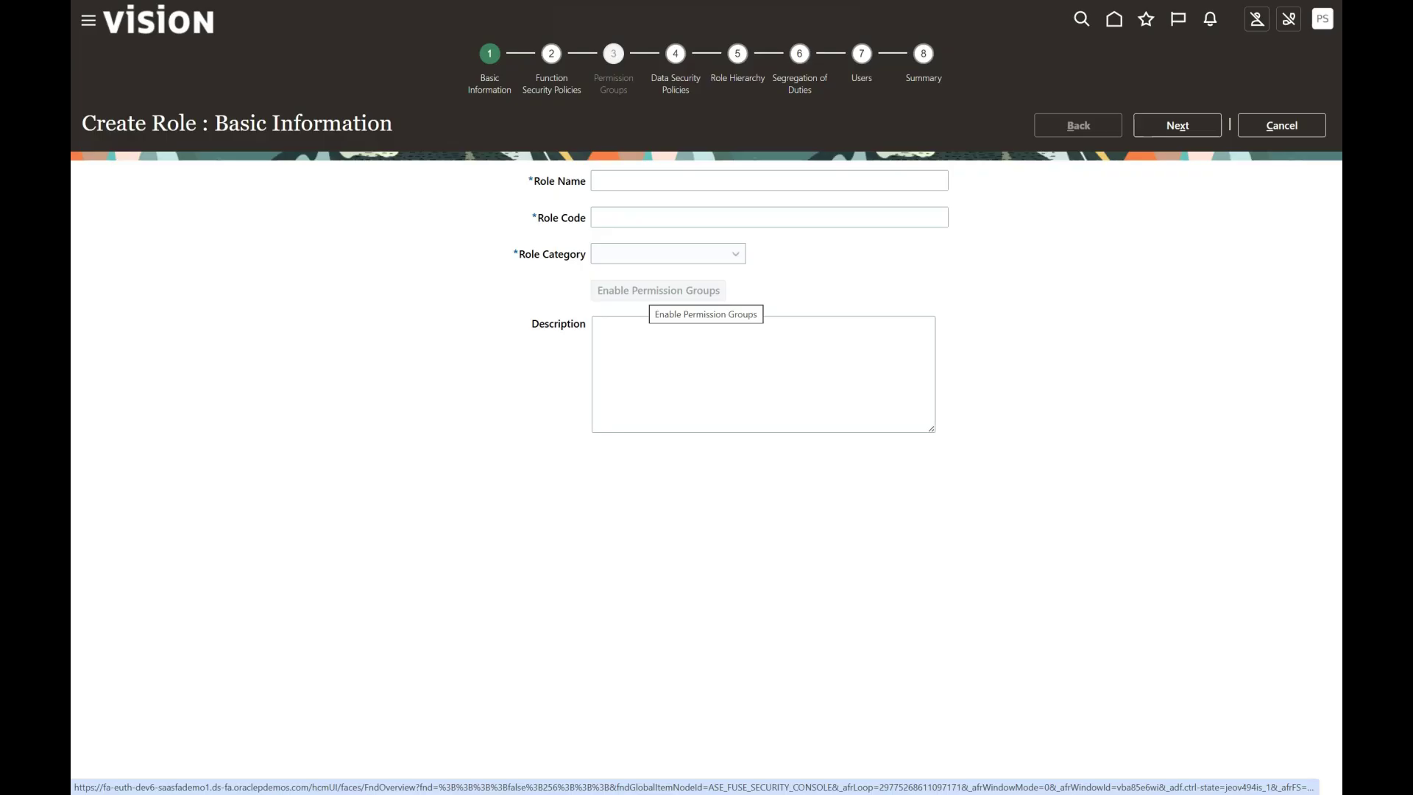
- Name the role 'ERPCH AI Agent Explorer' with role code ERPCH_AI_Agent_Explorer
left_click(642, 180)
type("ERP")
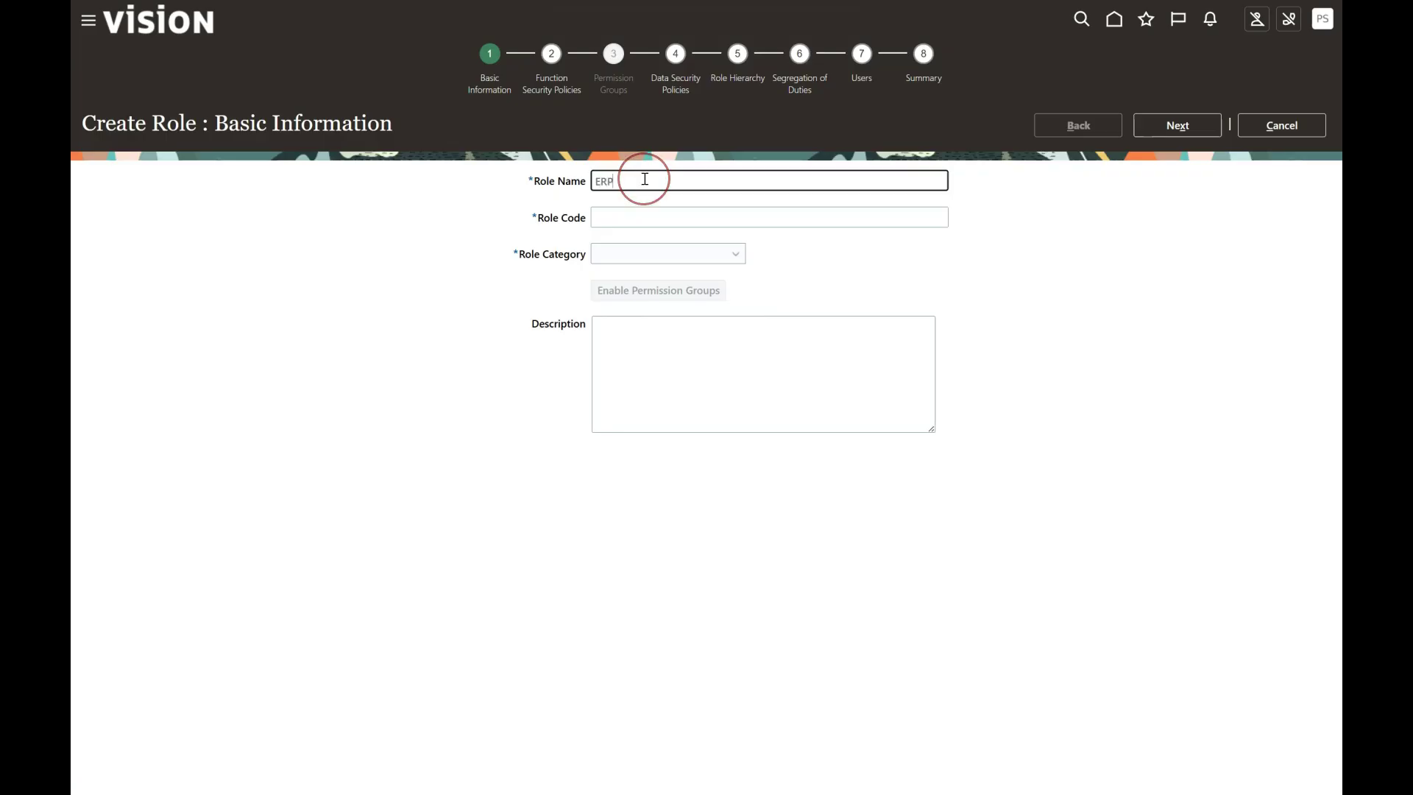
type("CH AI Agent Explorer")
left_click(716, 180)
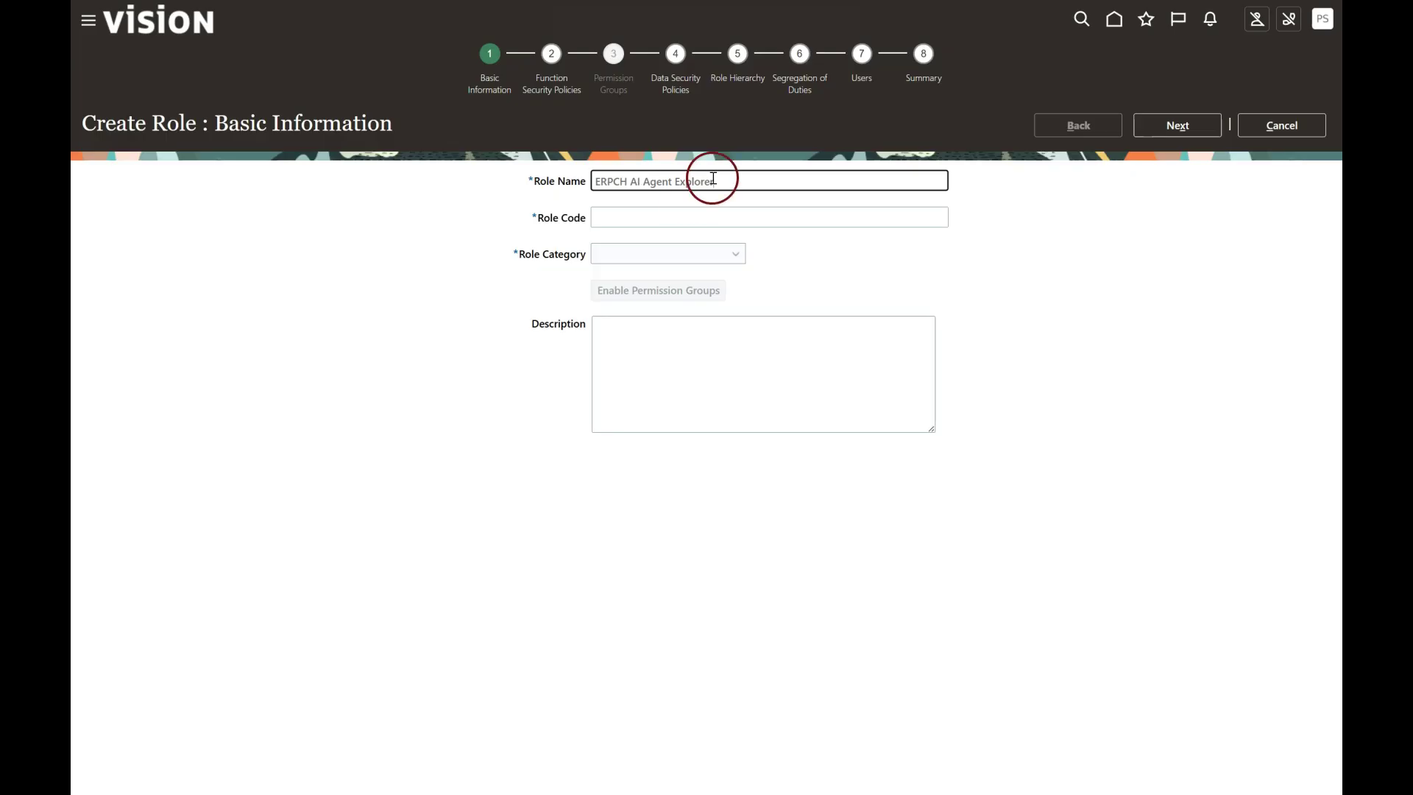
key("ctrl+a")
key("ctrl+c")
left_click(599, 217)
key("ctrl+v")
left_click(633, 218)
key("BackSpace")
type("_")
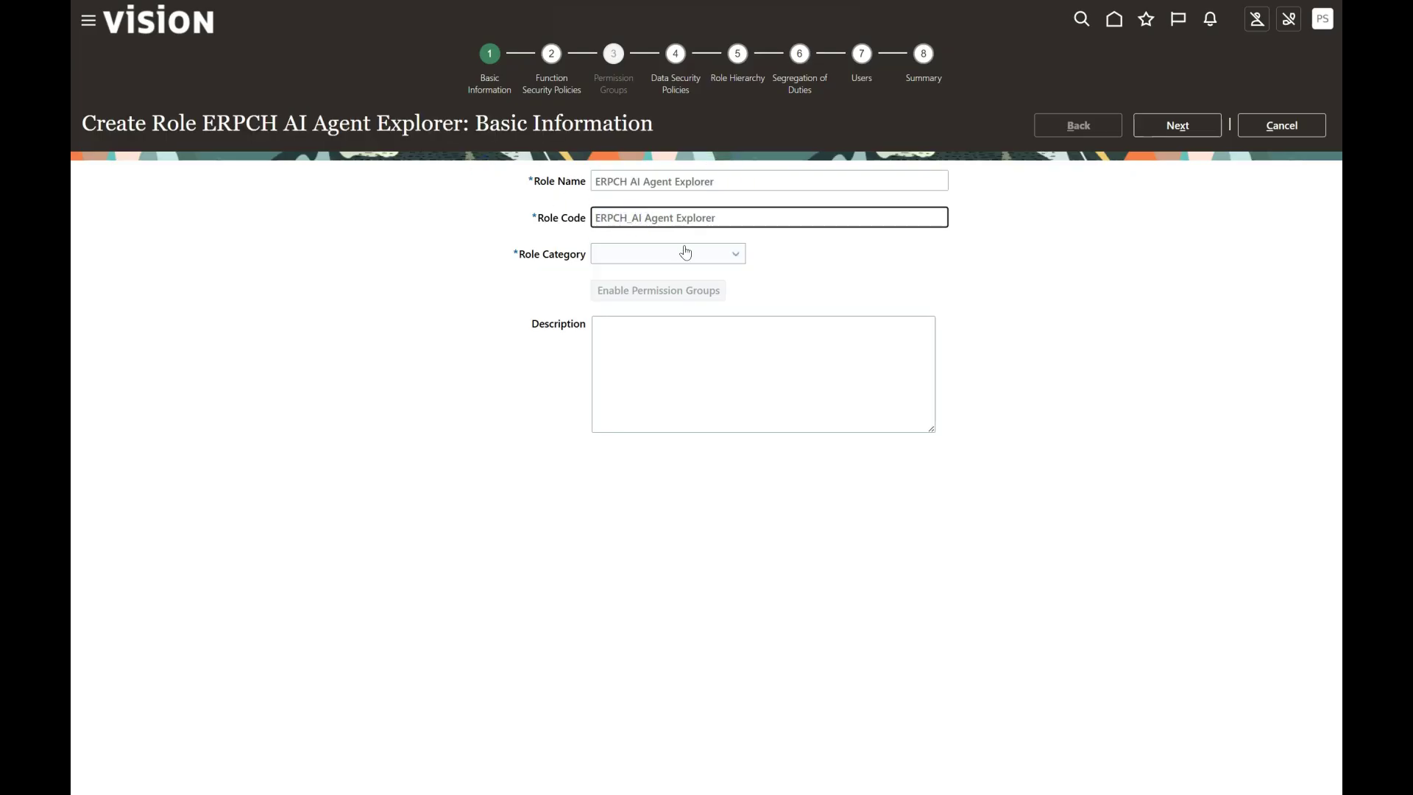
left_click(644, 220)
key("BackSpace")
type("_")
left_click(684, 221)
key("BackSpace")
type("_")
- Set the role category to HCM - Job Roles and request enabling permission groups
left_click(665, 253)
key("h")
scroll(662, 412, "down", 1)
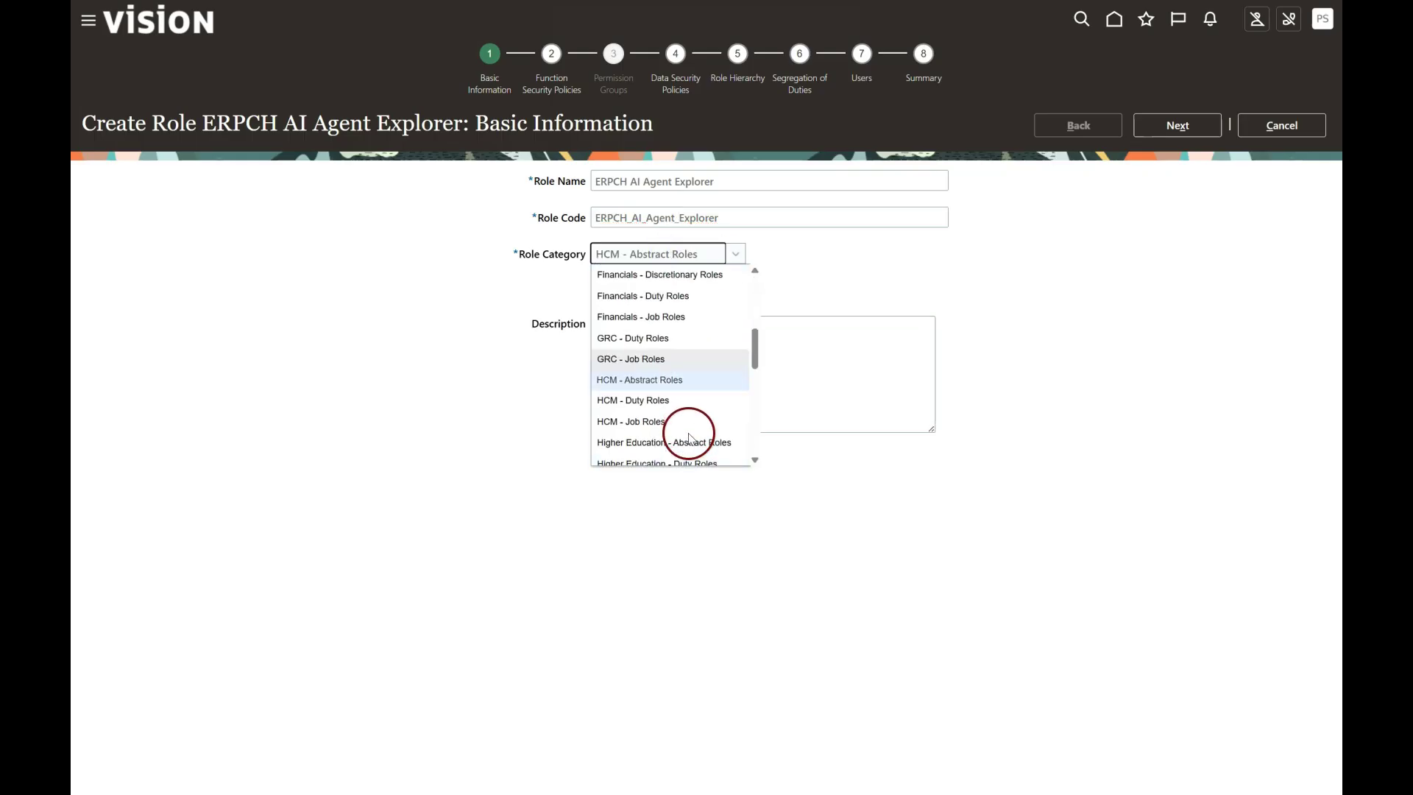
left_click(677, 416)
left_click(632, 293)
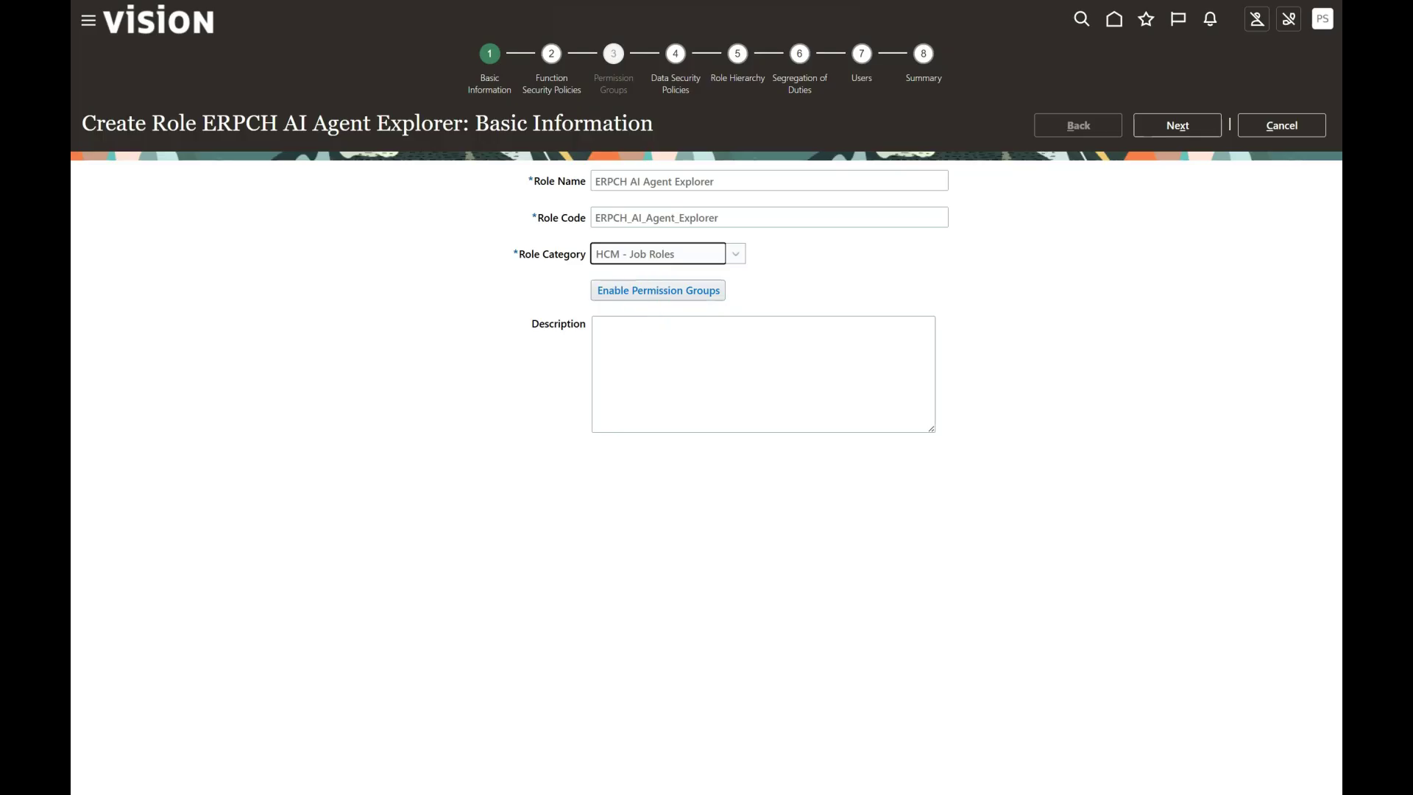
left_click(641, 291)
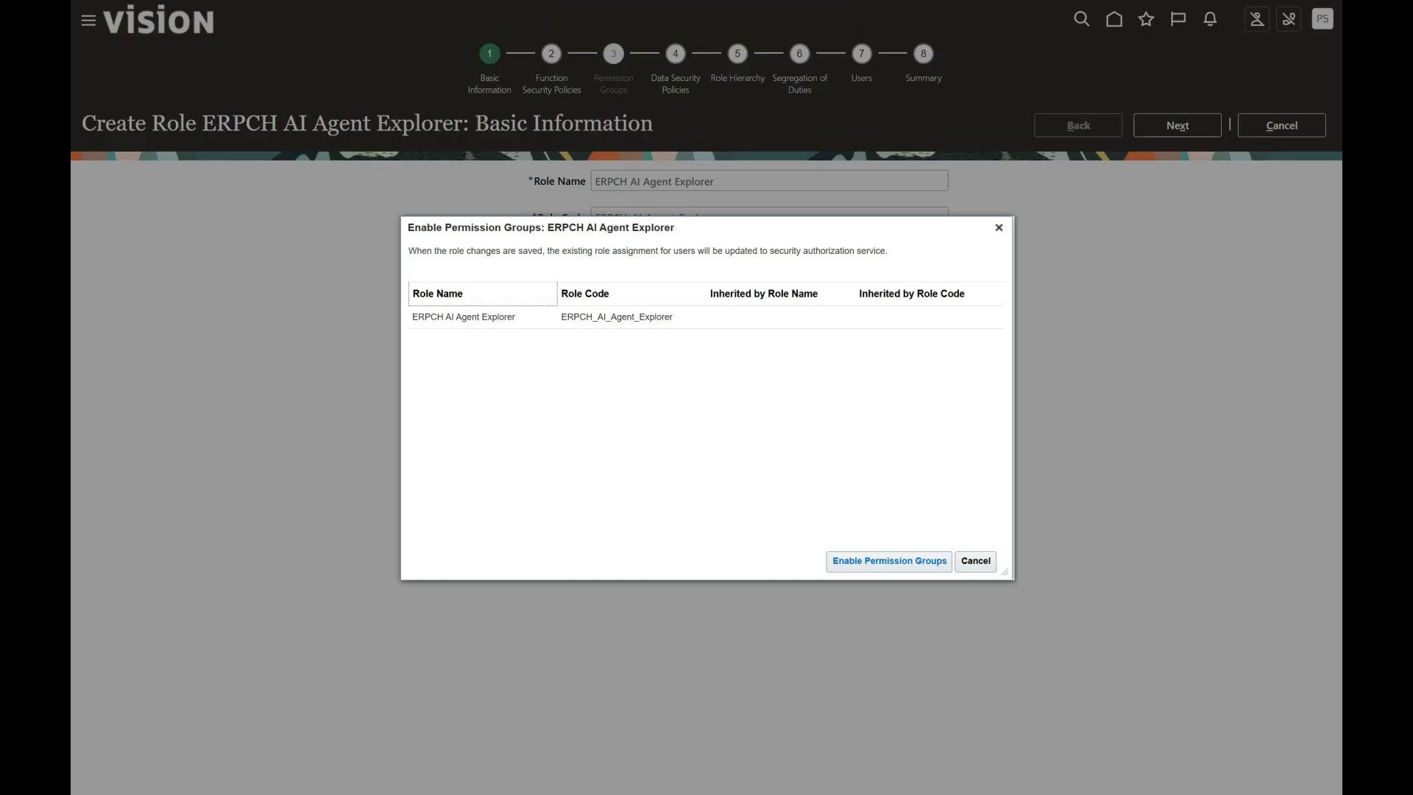
- Confirm permission groups and give the role the description 'Users can use HCM AI Agents'
left_click(842, 559)
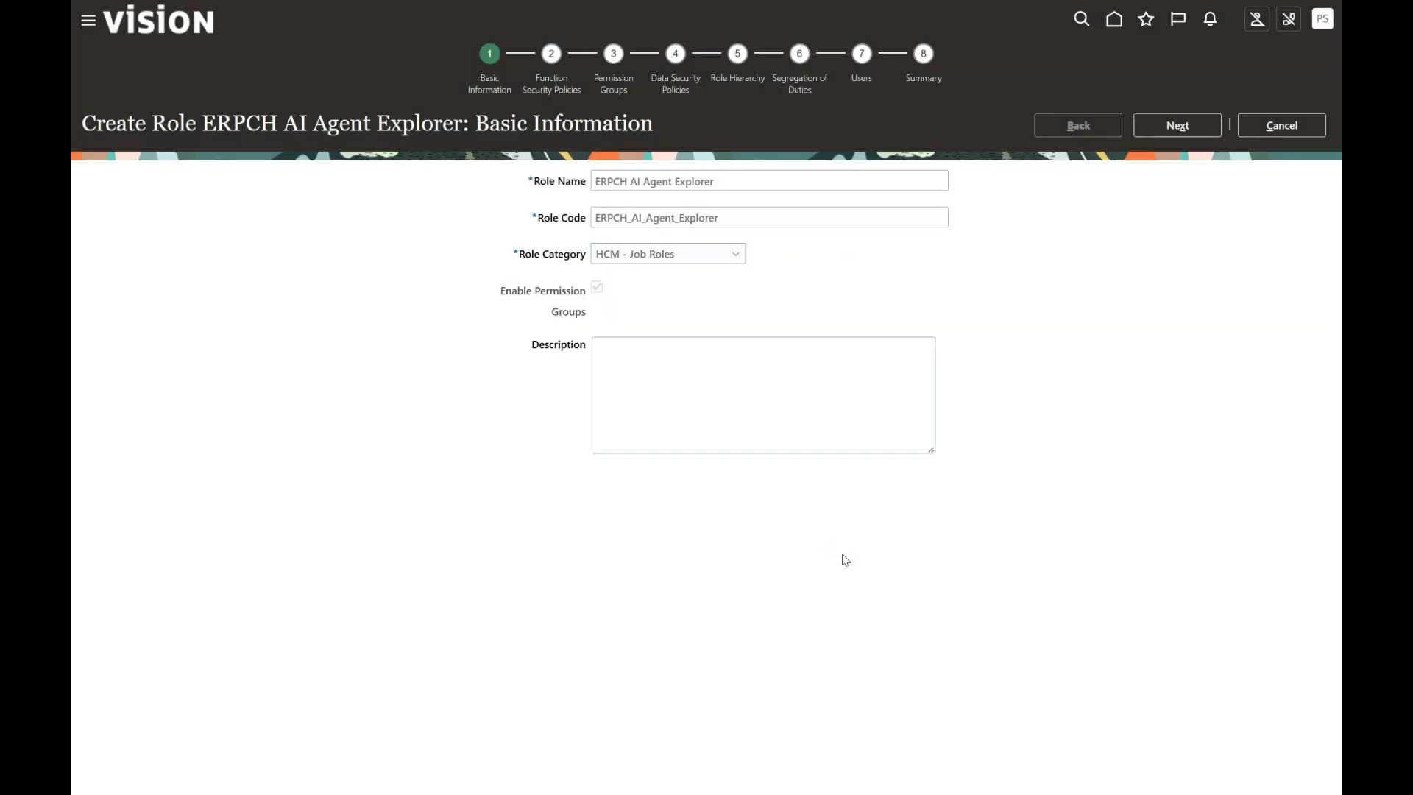
left_click(708, 374)
left_click(665, 383)
type("Users can use HCM AI Agents using this role")
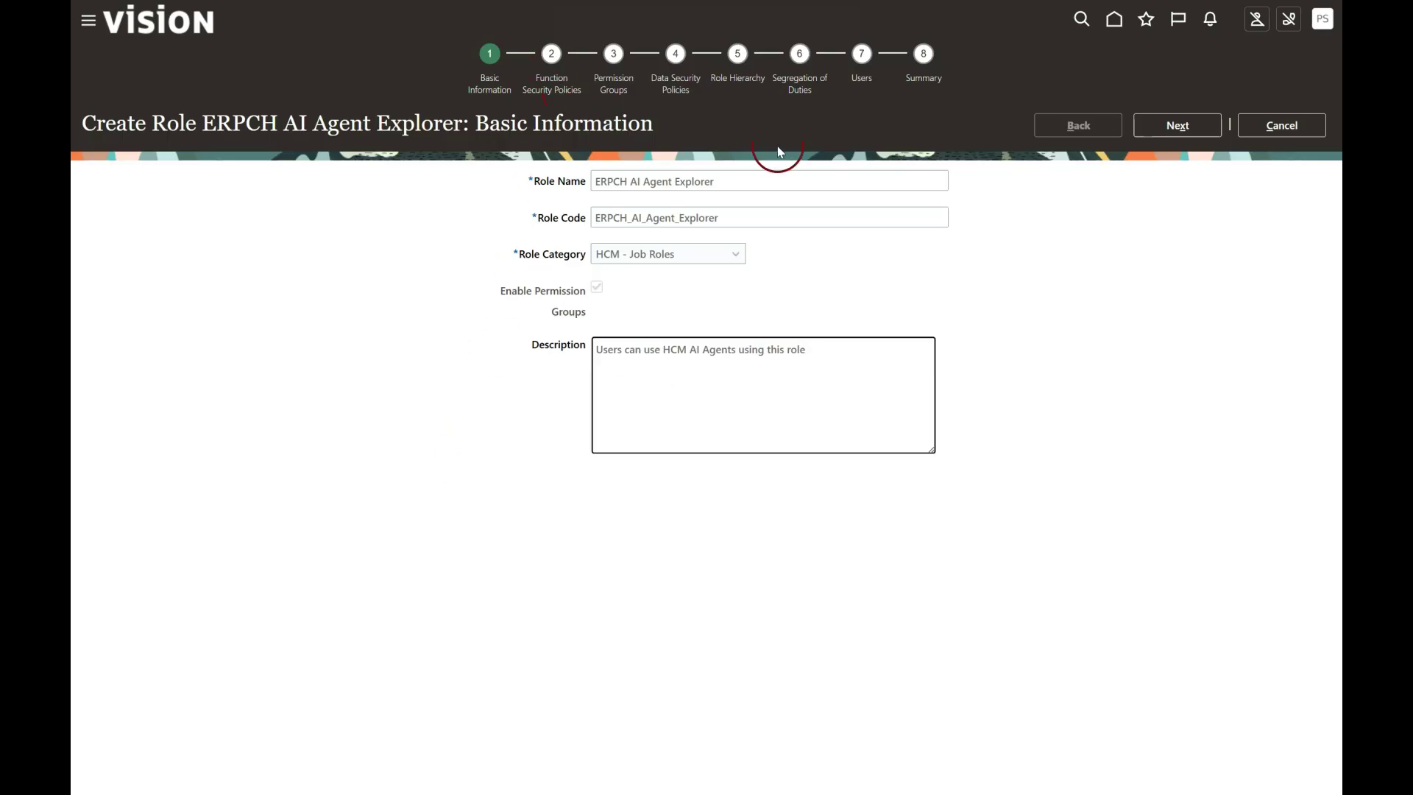
- Add the Access Intelligent Agent Chat privilege to the role's function security policies
left_click(1175, 126)
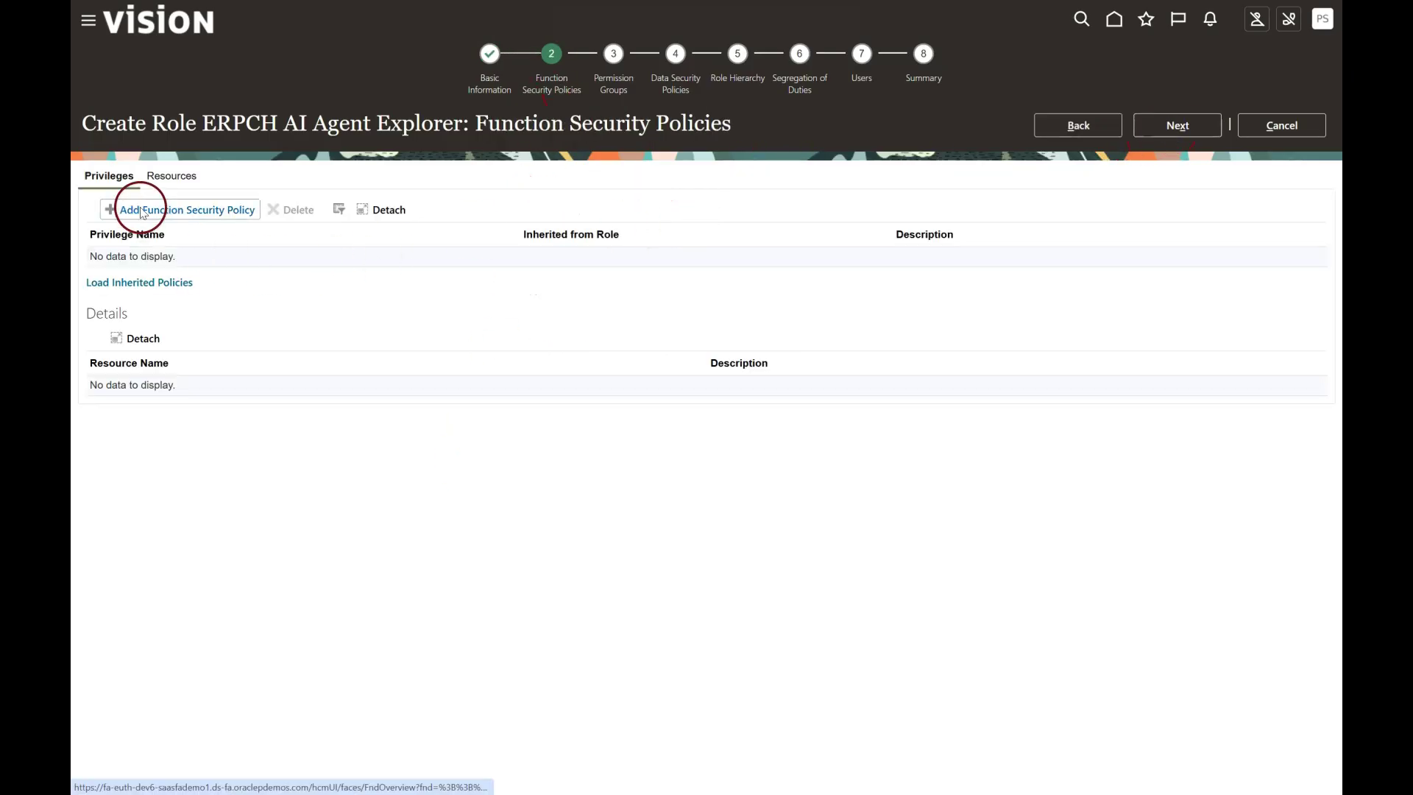
left_click(118, 209)
left_click(130, 617)
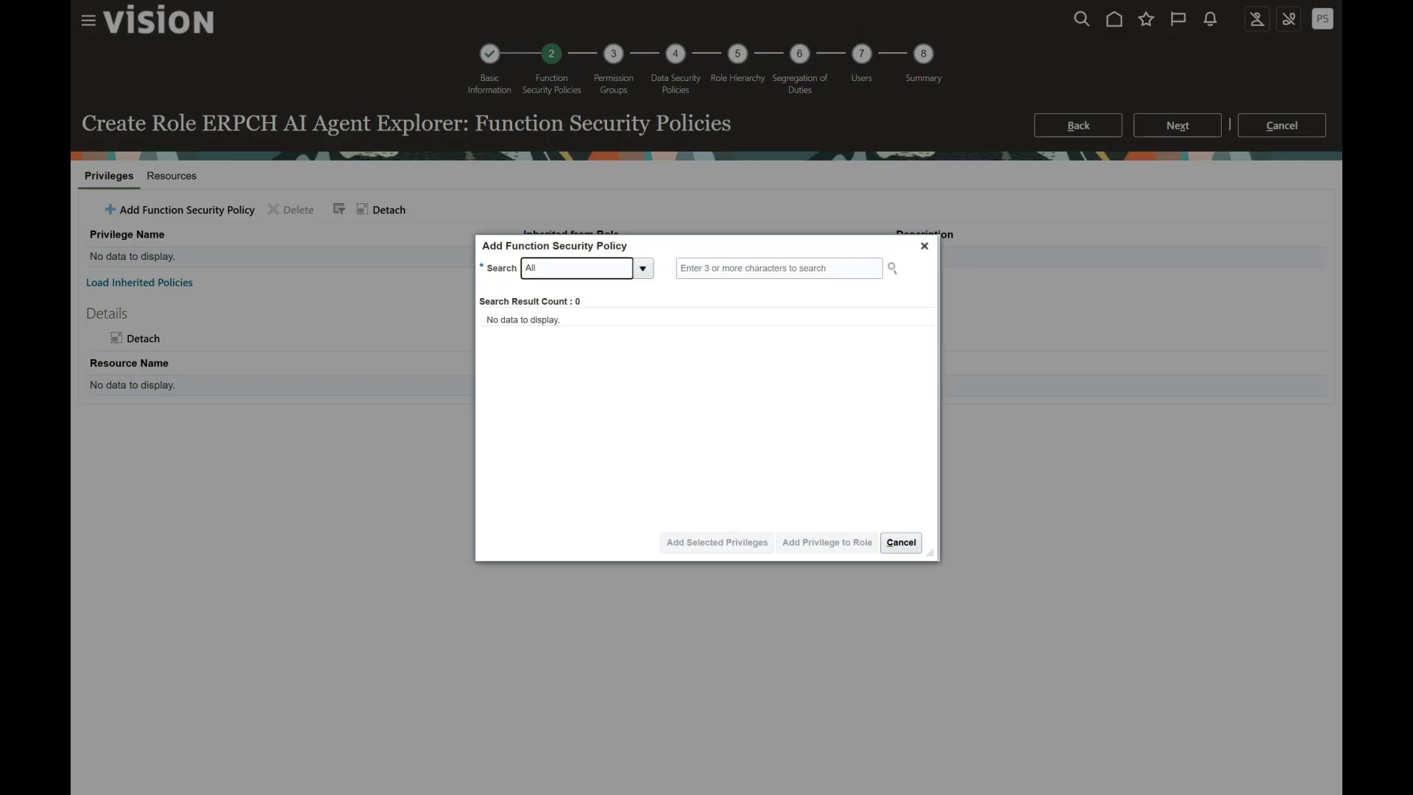
left_click(733, 267)
type("Access Intelli")
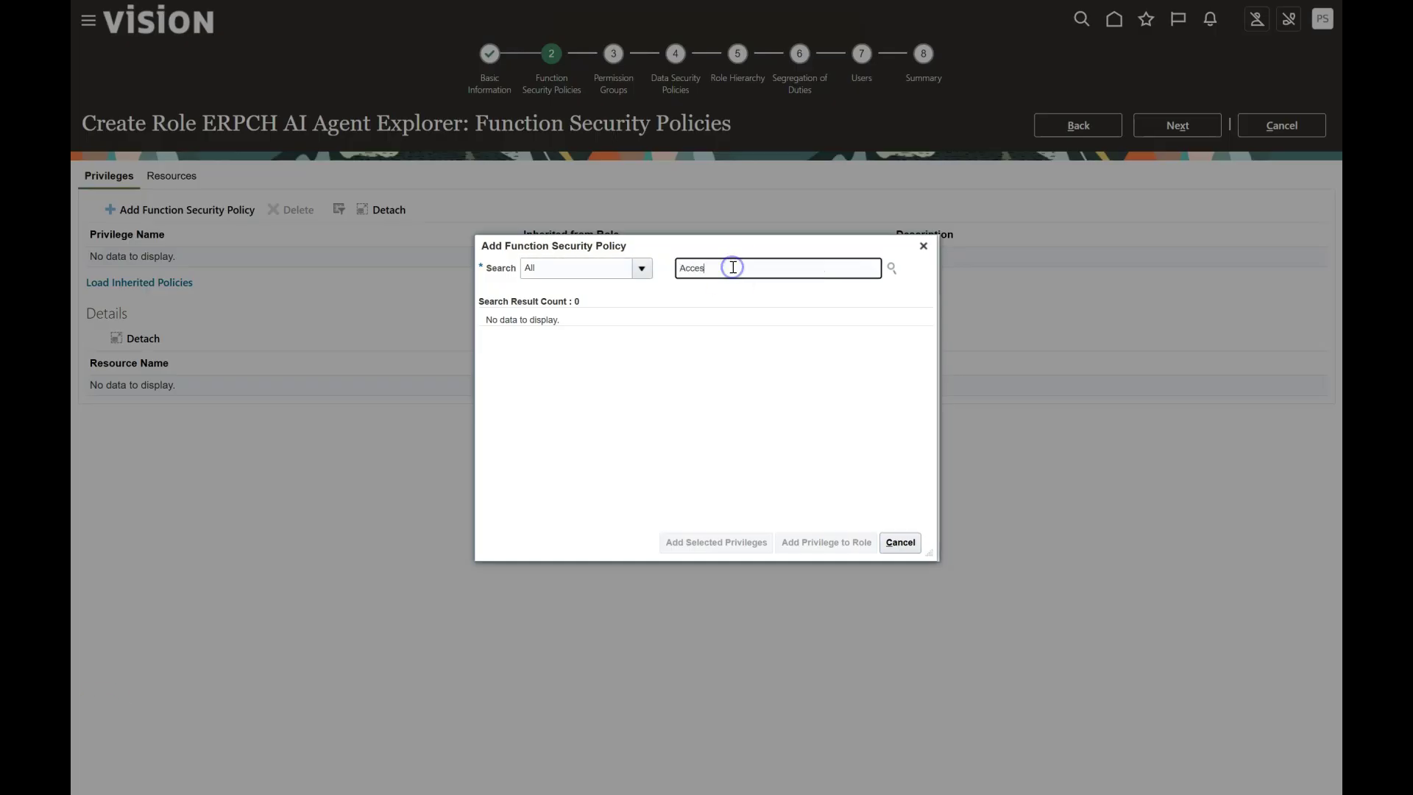
left_click(719, 317)
left_click(600, 342)
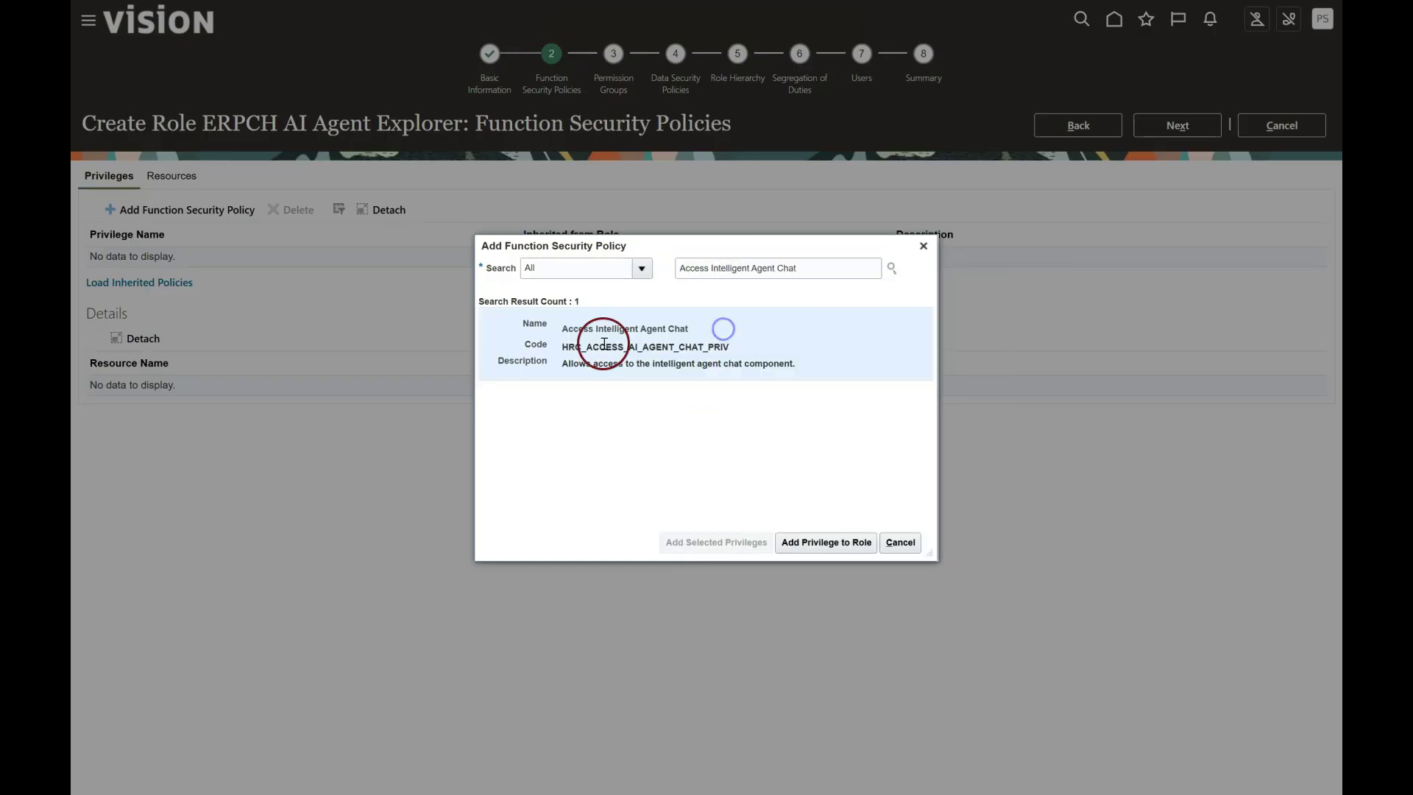
left_click(810, 545)
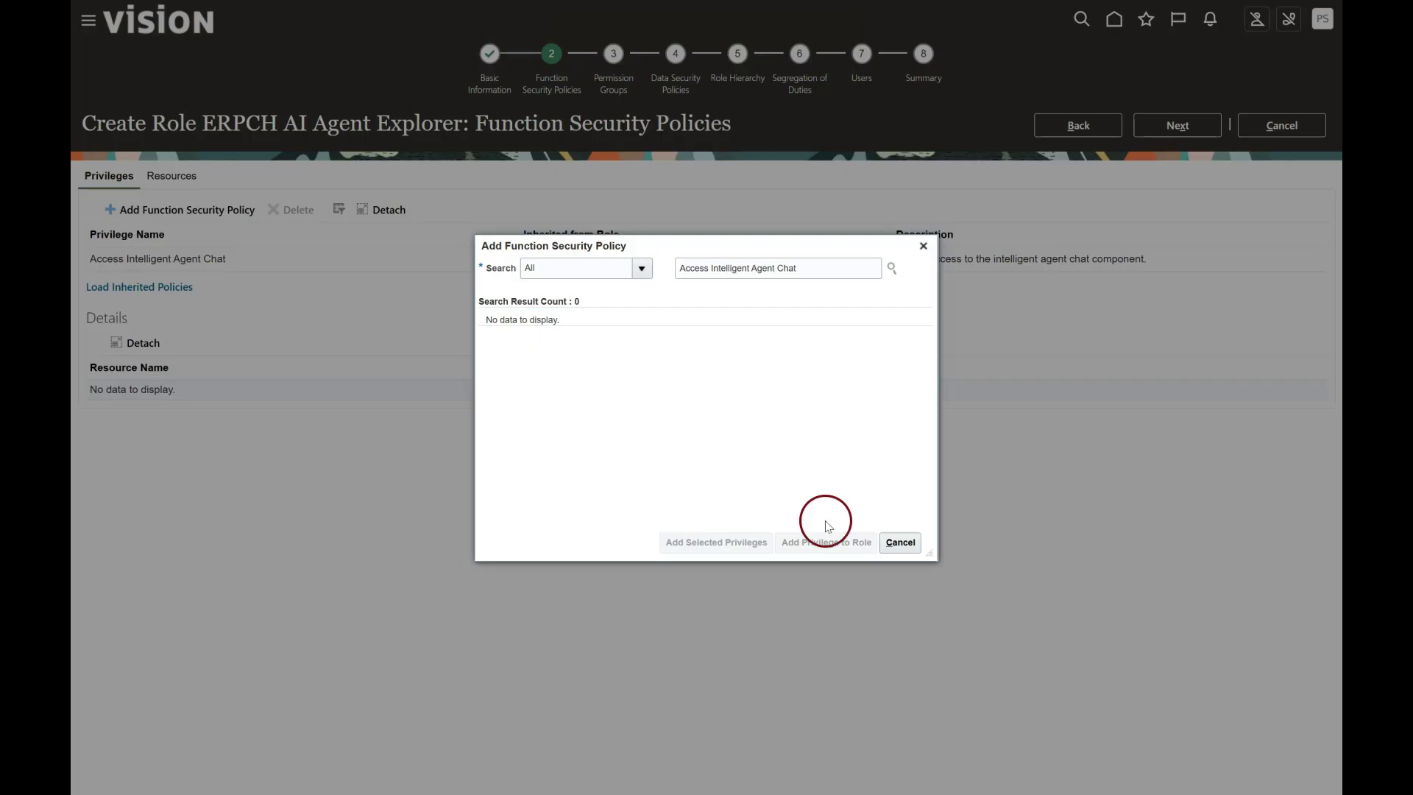
left_click(901, 542)
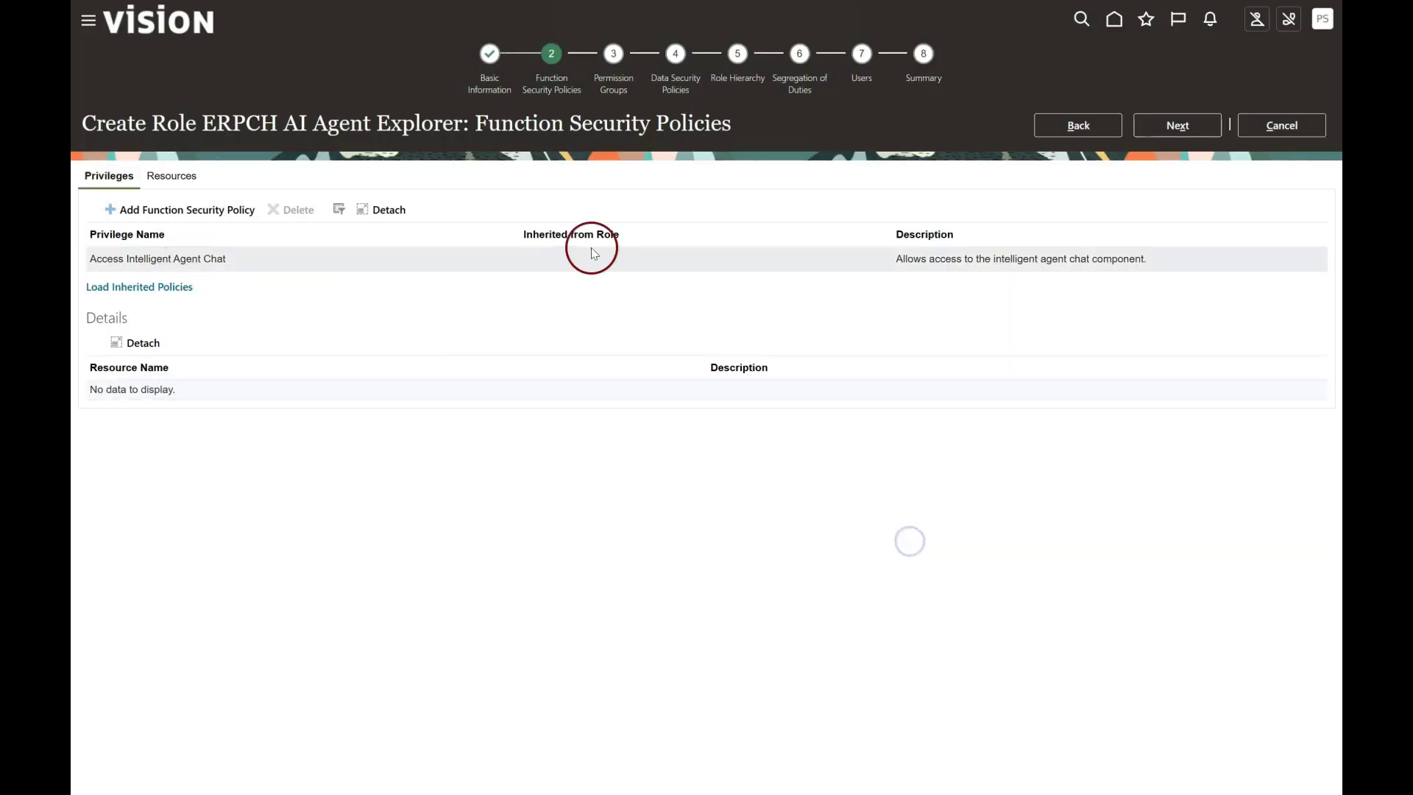
- Move past the permission groups and data security steps to the role hierarchy's roles view
left_click(1175, 126)
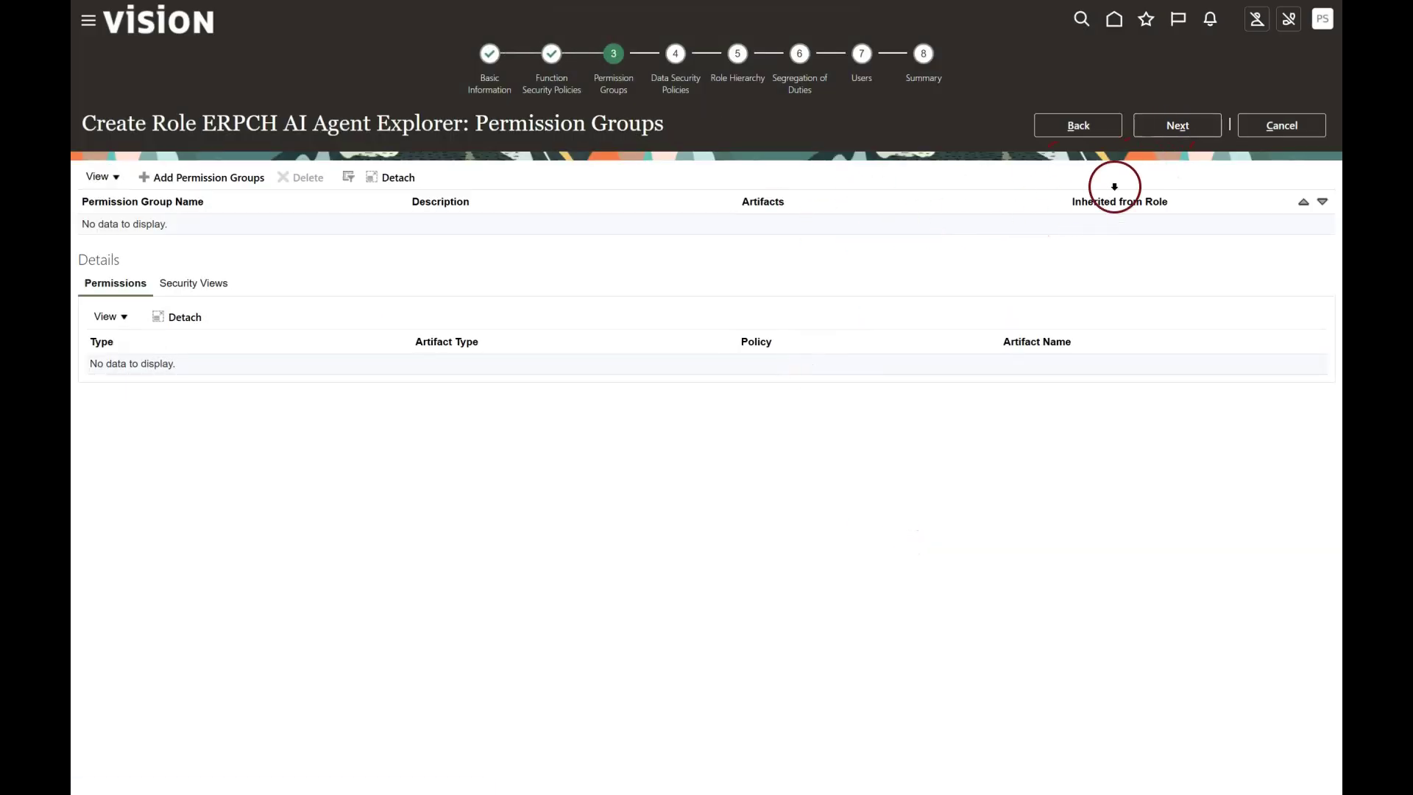
left_click(1175, 126)
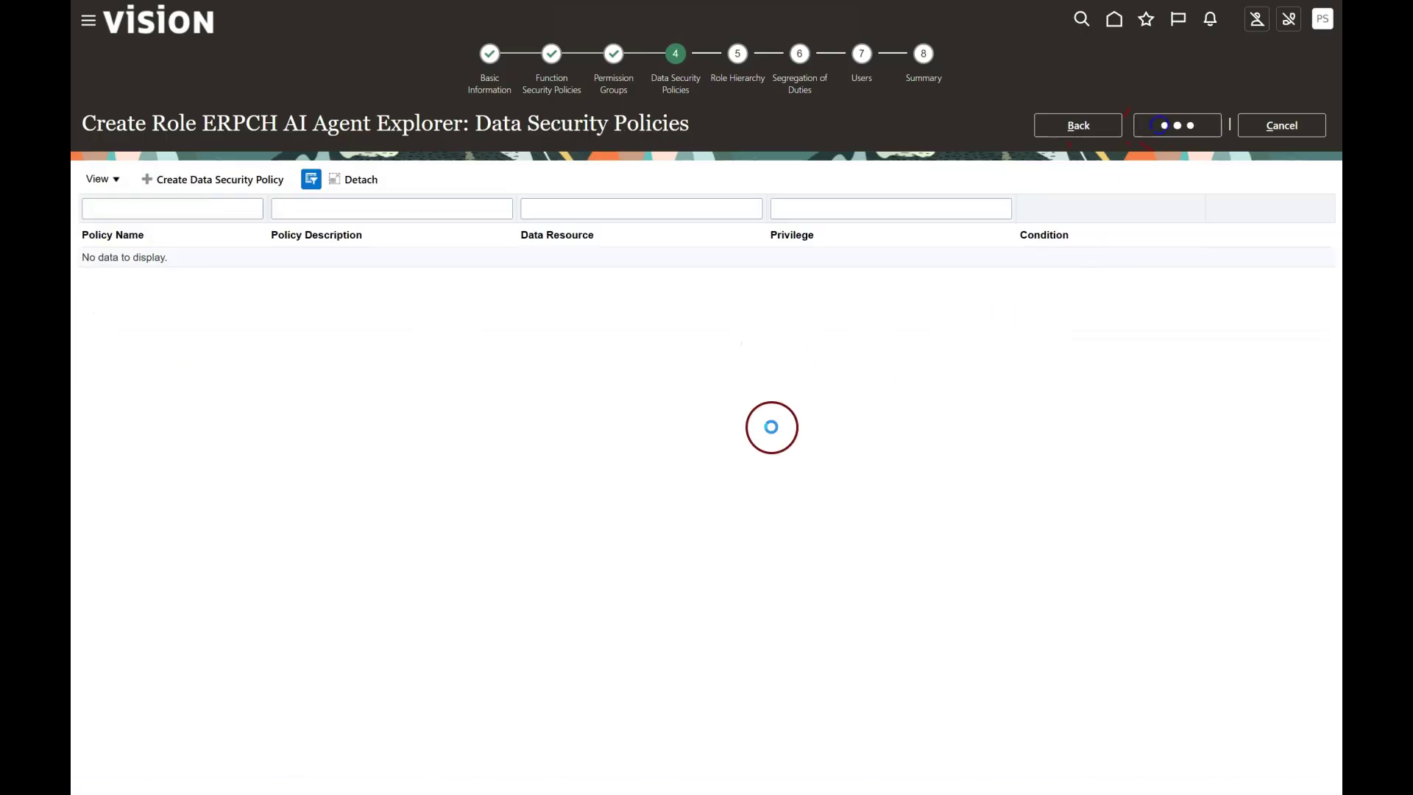
left_click(259, 177)
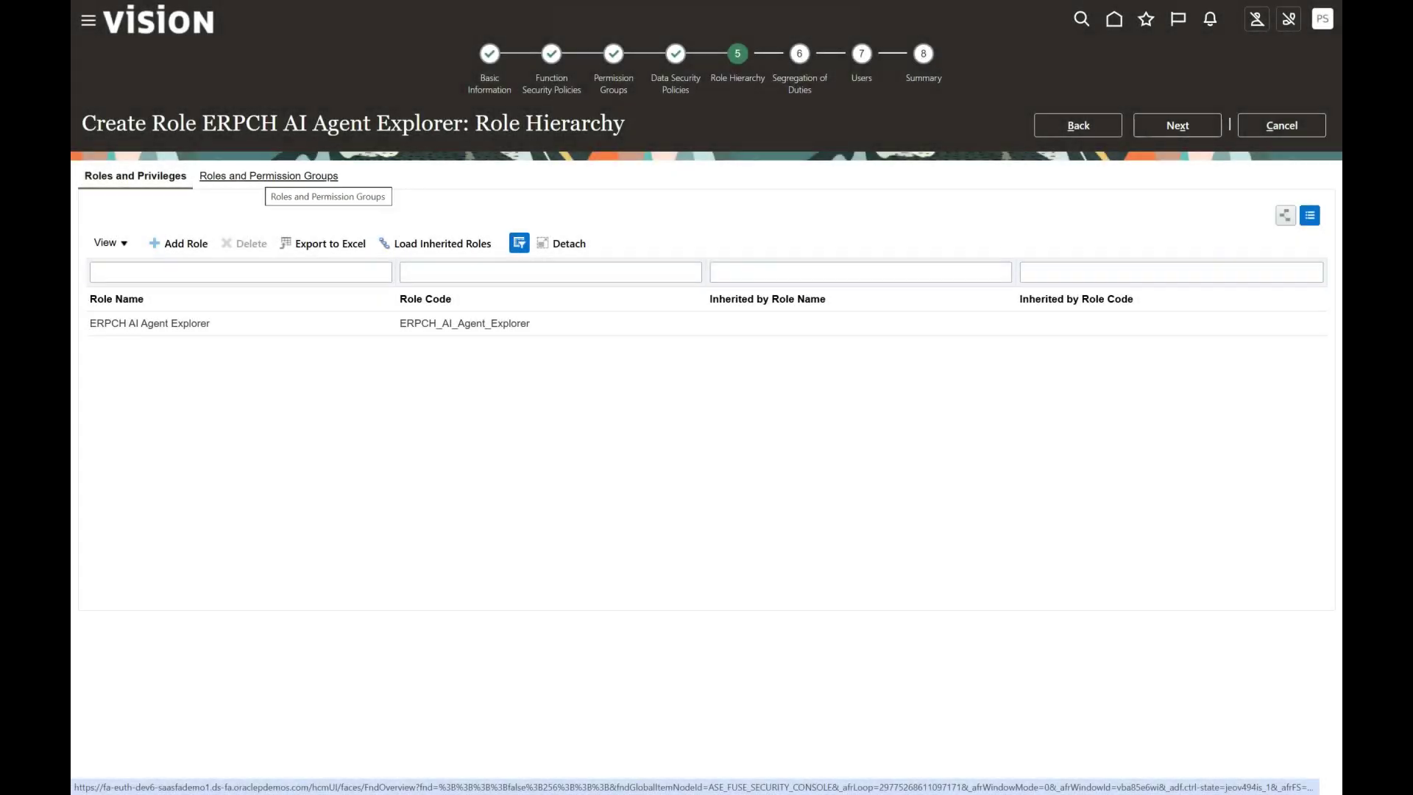
left_click(278, 175)
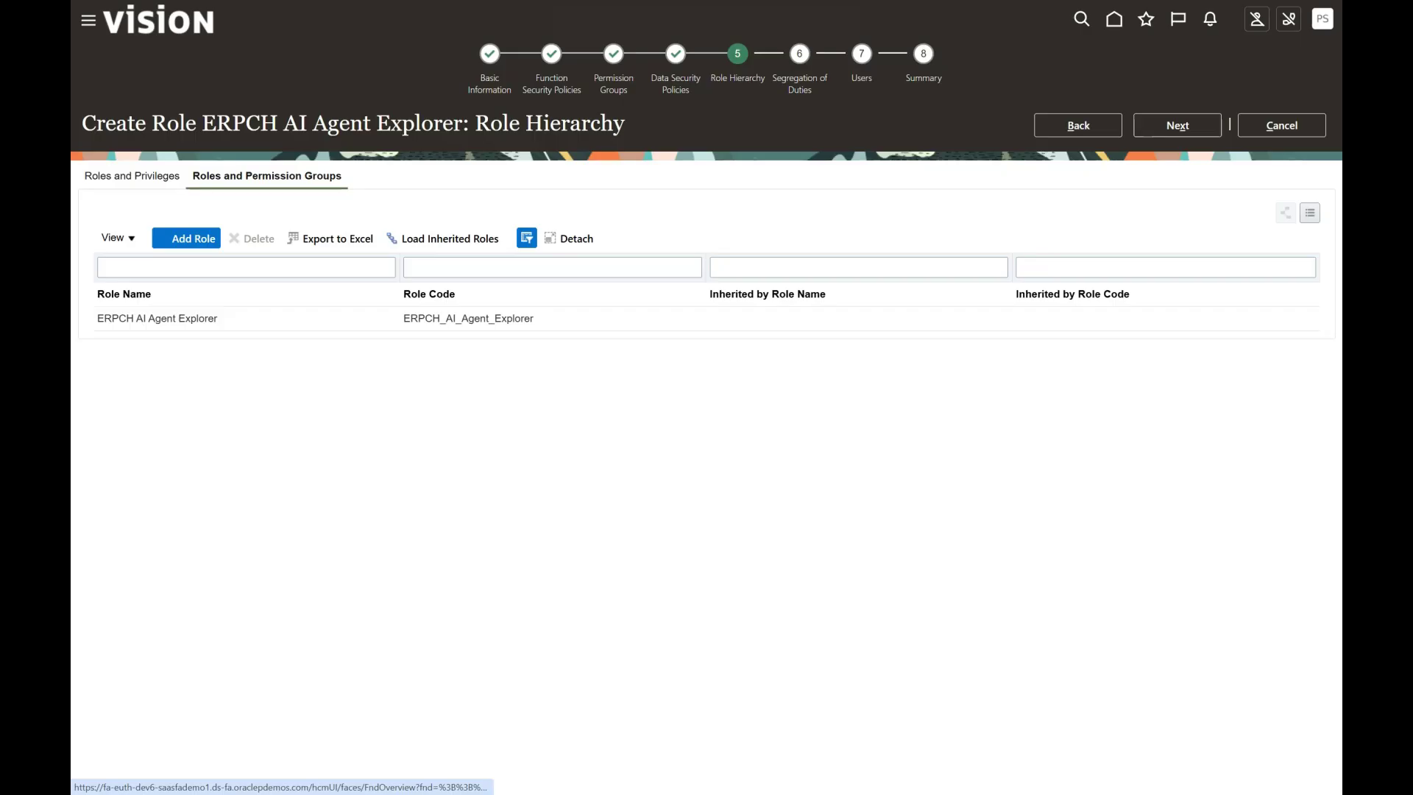
- Add FAI_GENERATIVE_AI_AGENT_RUNTIME_DUTY (Fai Genai Agent Runtime Duty) as an inherited role
left_click(186, 238)
left_click(760, 269)
type("FAI_GENERATIVE_AI_AGENT_RUNTIME_DUTY")
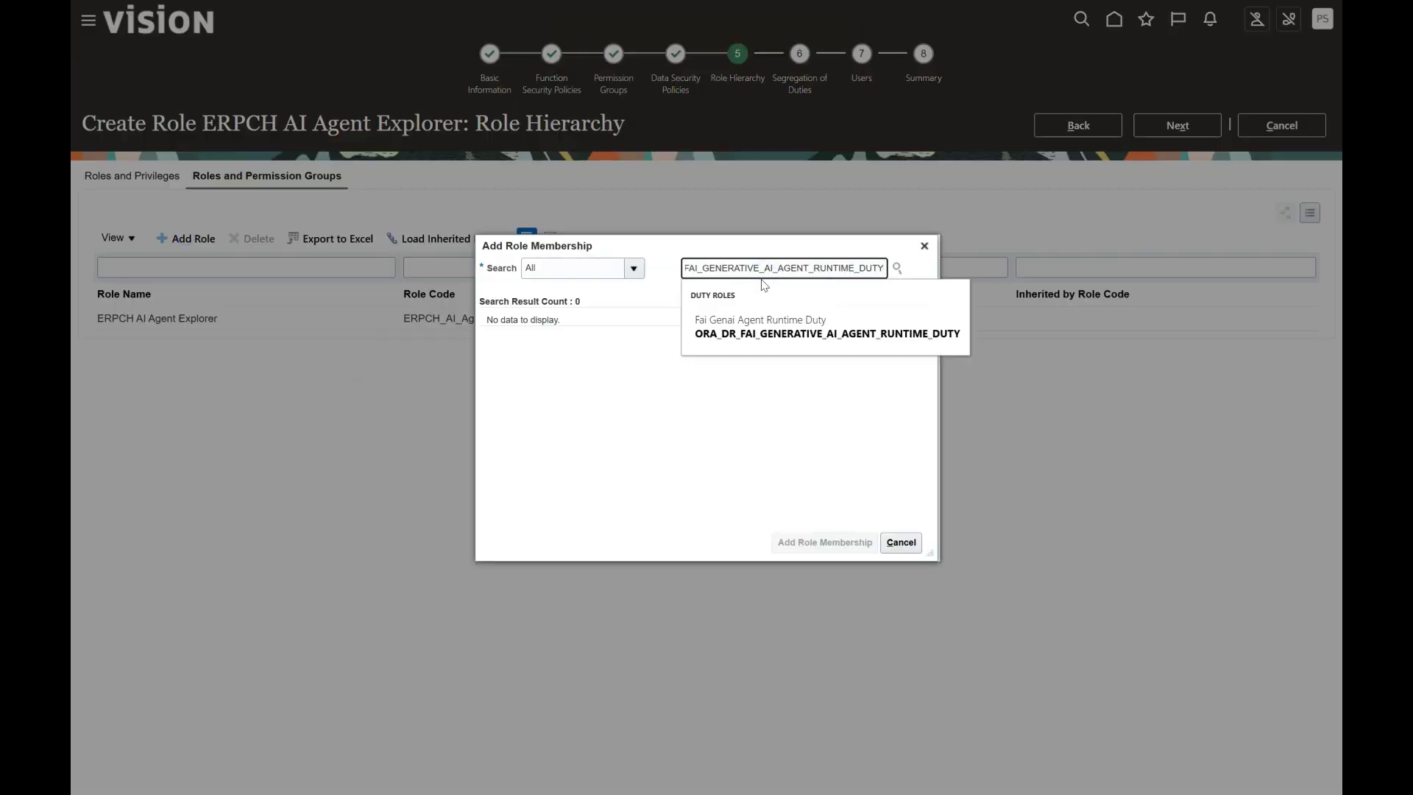
left_click(734, 340)
left_click(818, 542)
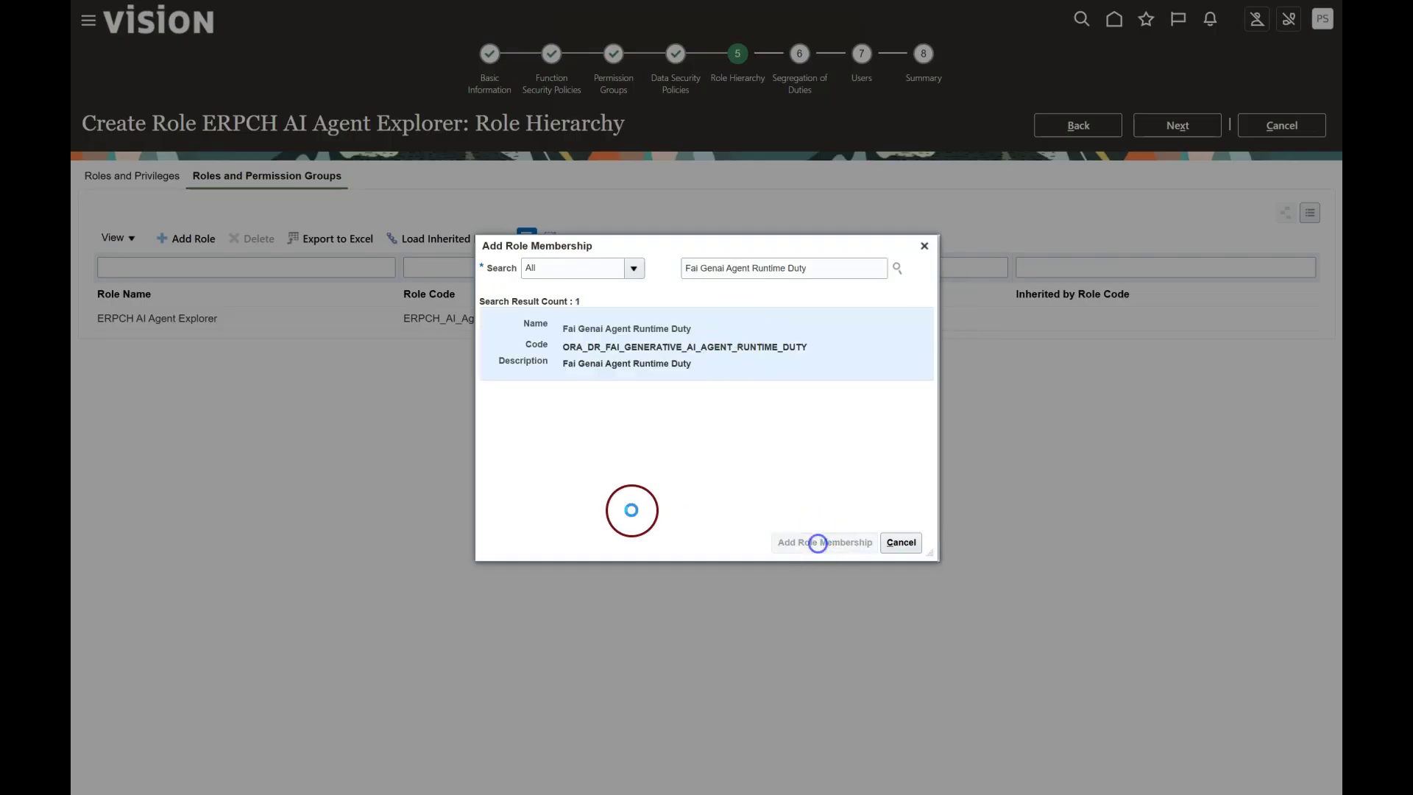
left_click(901, 542)
- Finish the wizard, save the ERPCH AI Agent Explorer role, and open the Users list
left_click(1172, 128)
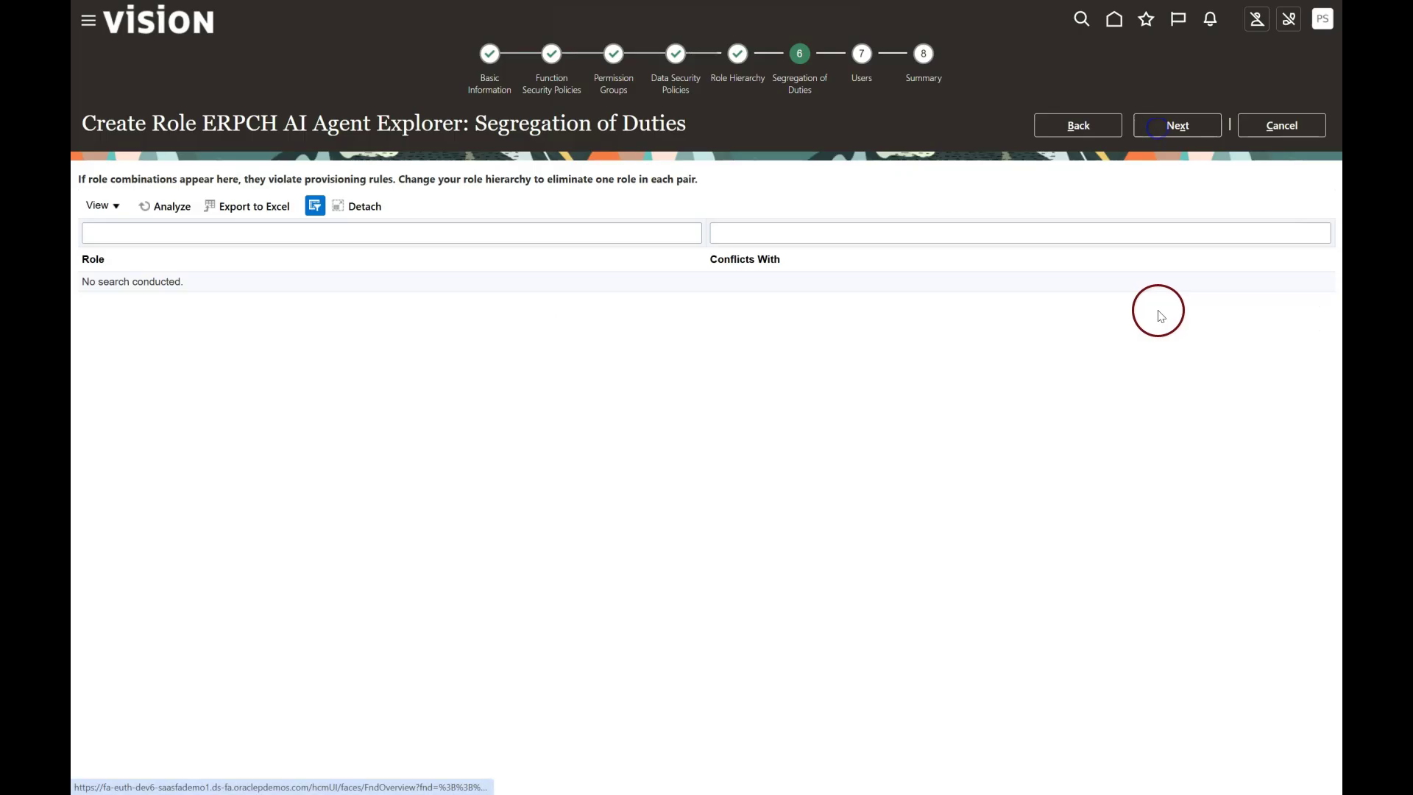
left_click(1173, 130)
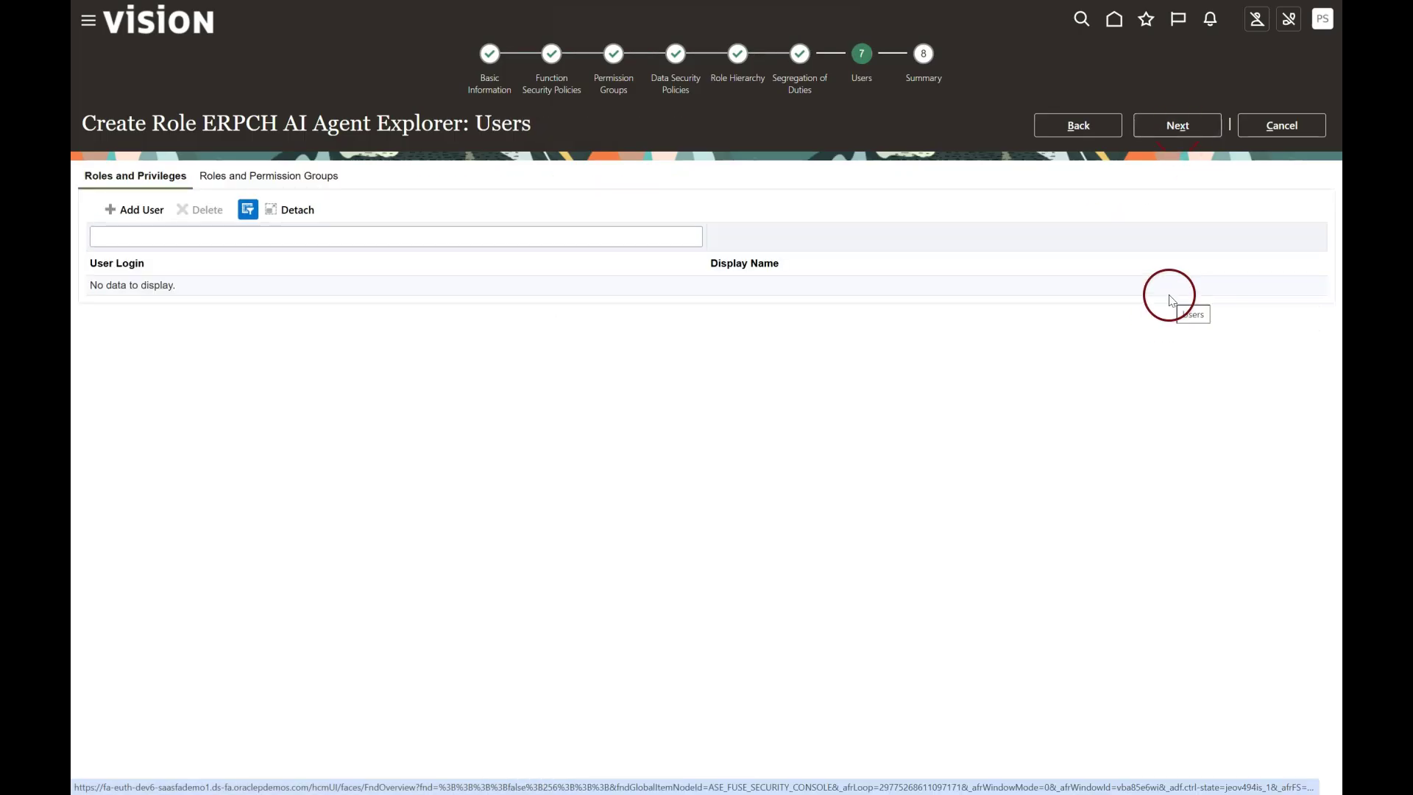
left_click(1177, 125)
left_click(1178, 130)
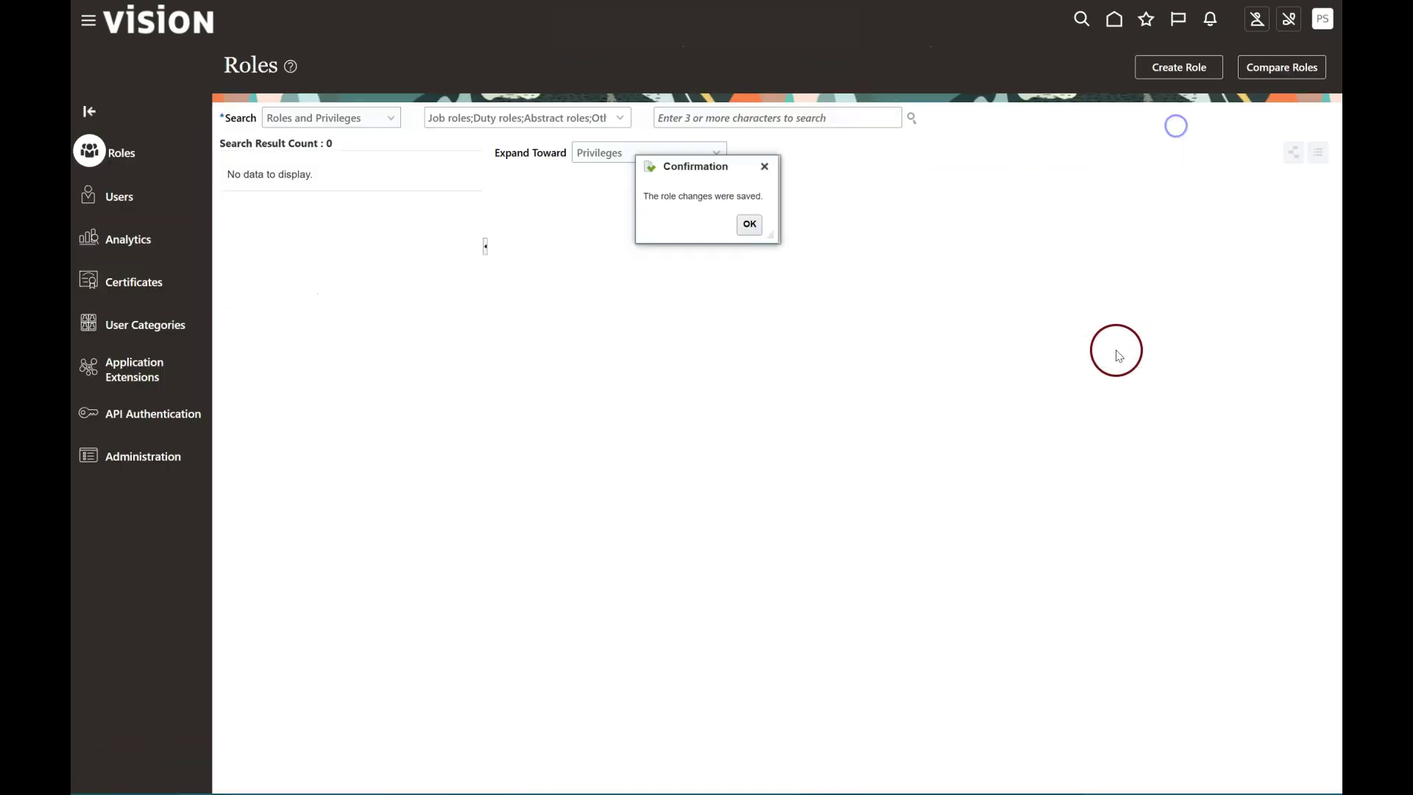
left_click(746, 221)
left_click(136, 197)
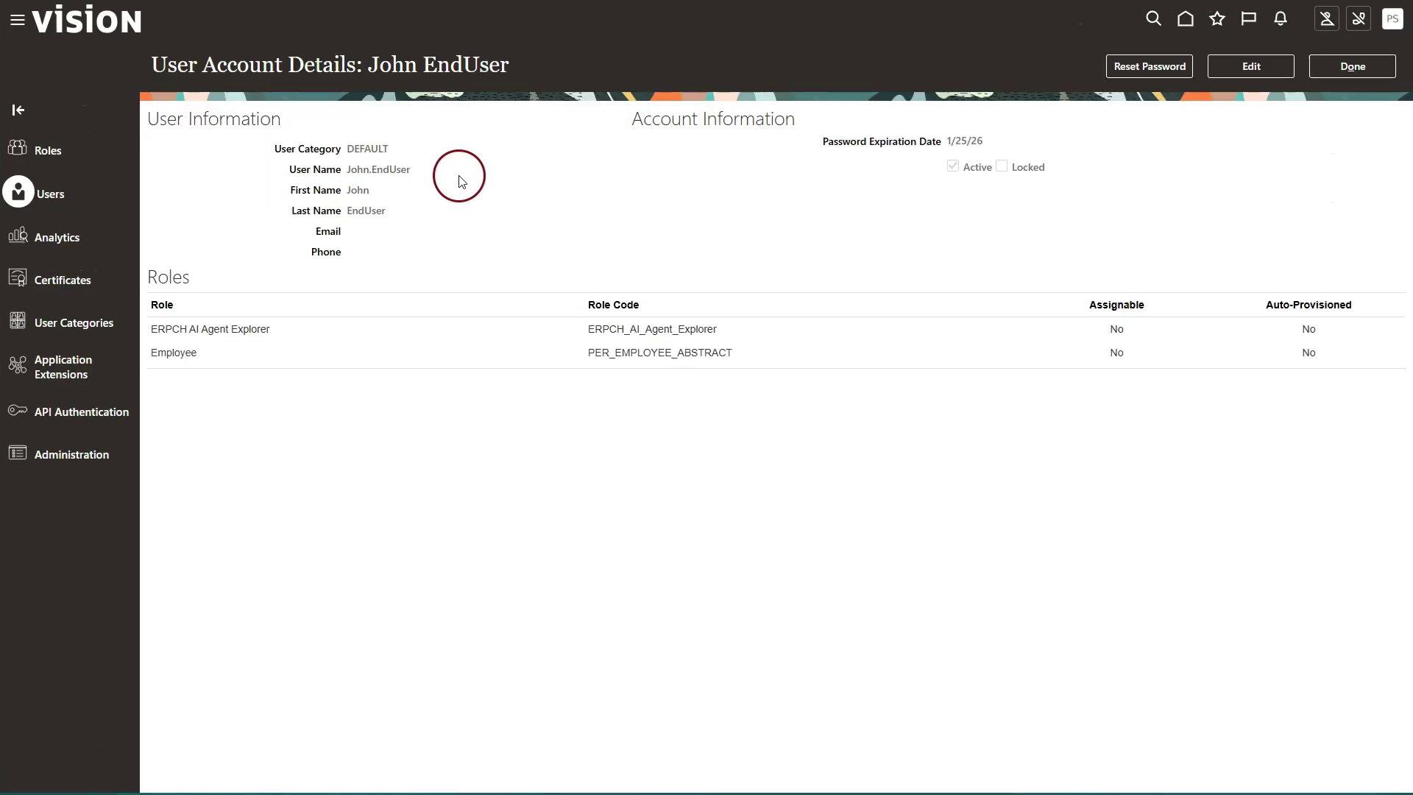
- Select the user's login name in the User Name field
left_click_drag(414, 172, 354, 171)
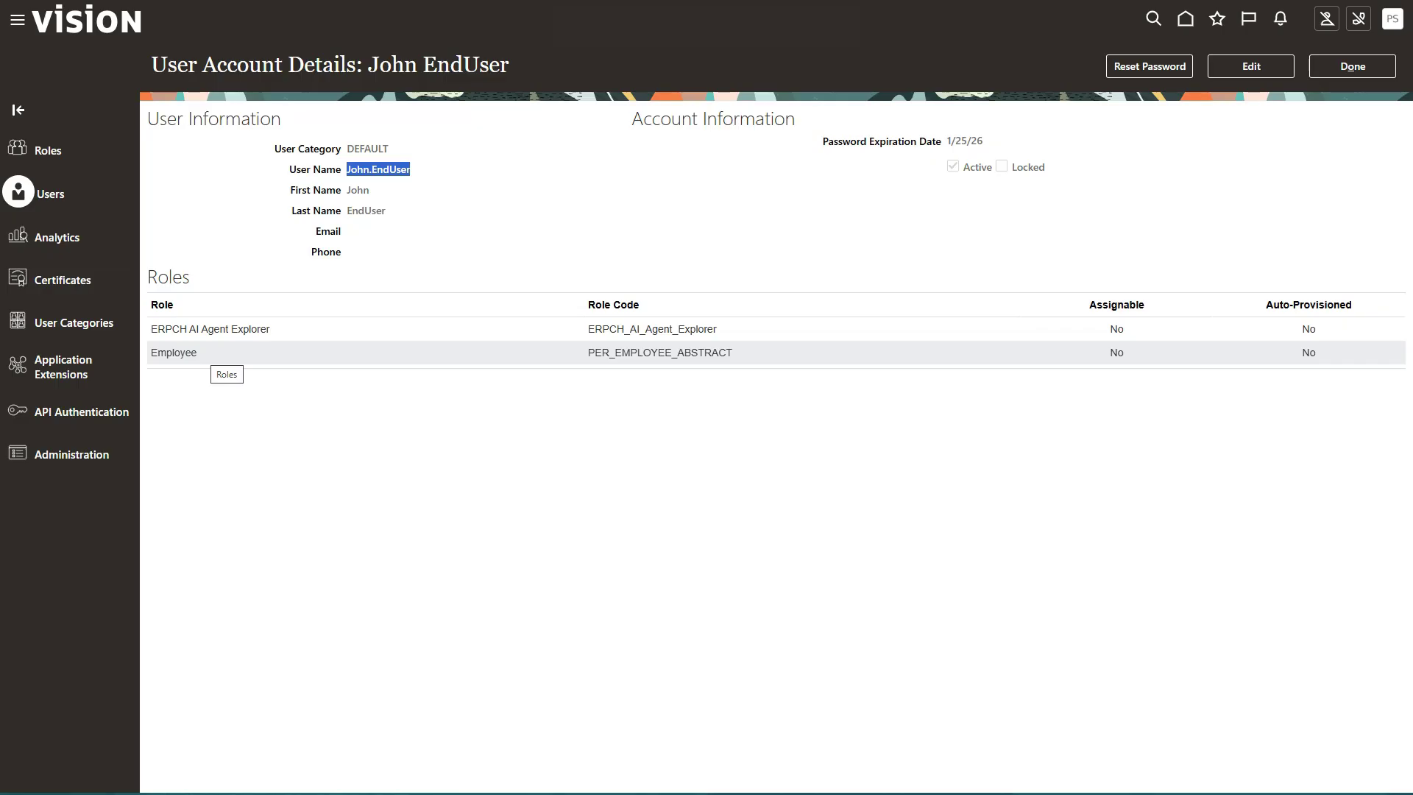
- Sign in and submit the Import Resource Application Security Data scheduled process
left_click(665, 465)
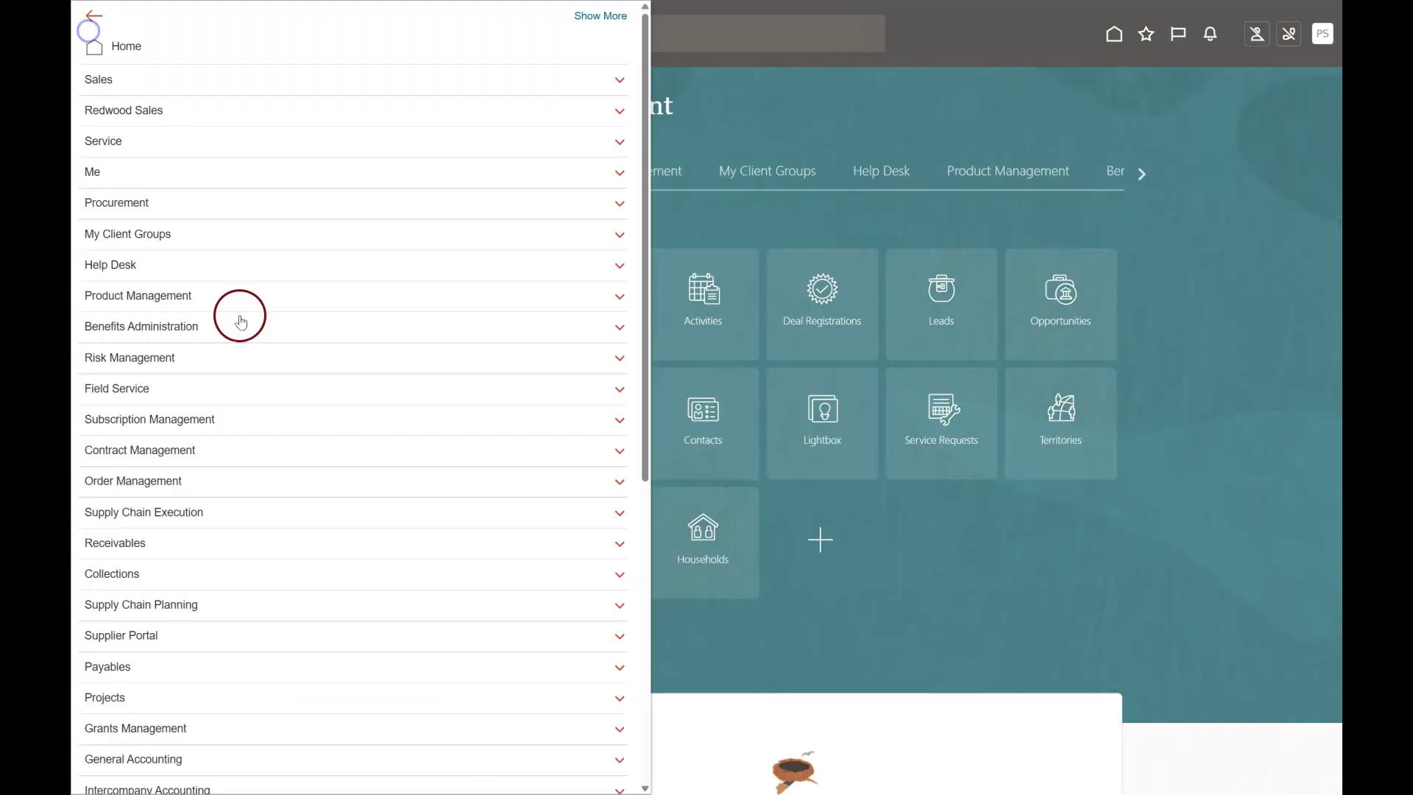
scroll(184, 671, "down", 7)
left_click(183, 664)
left_click(307, 511)
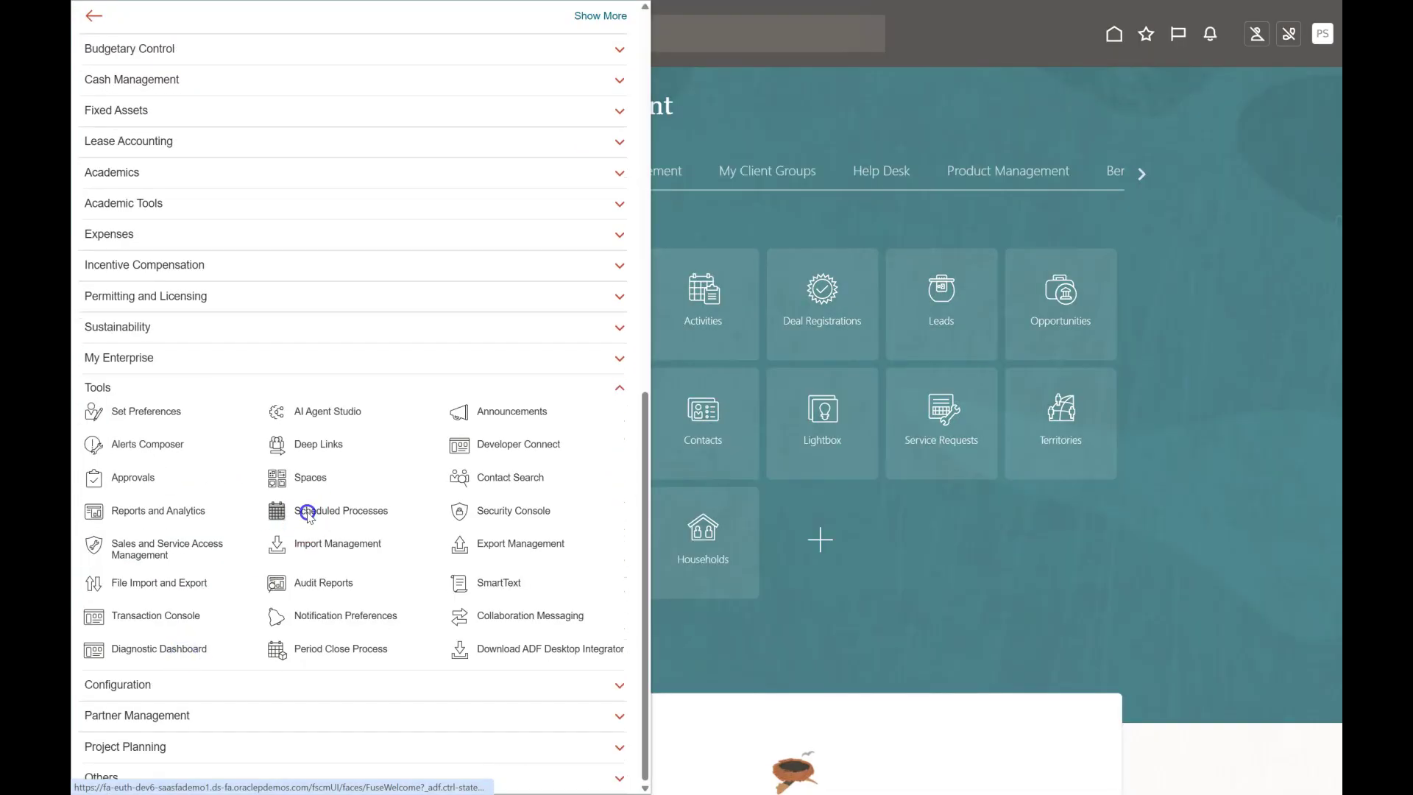
left_click(235, 200)
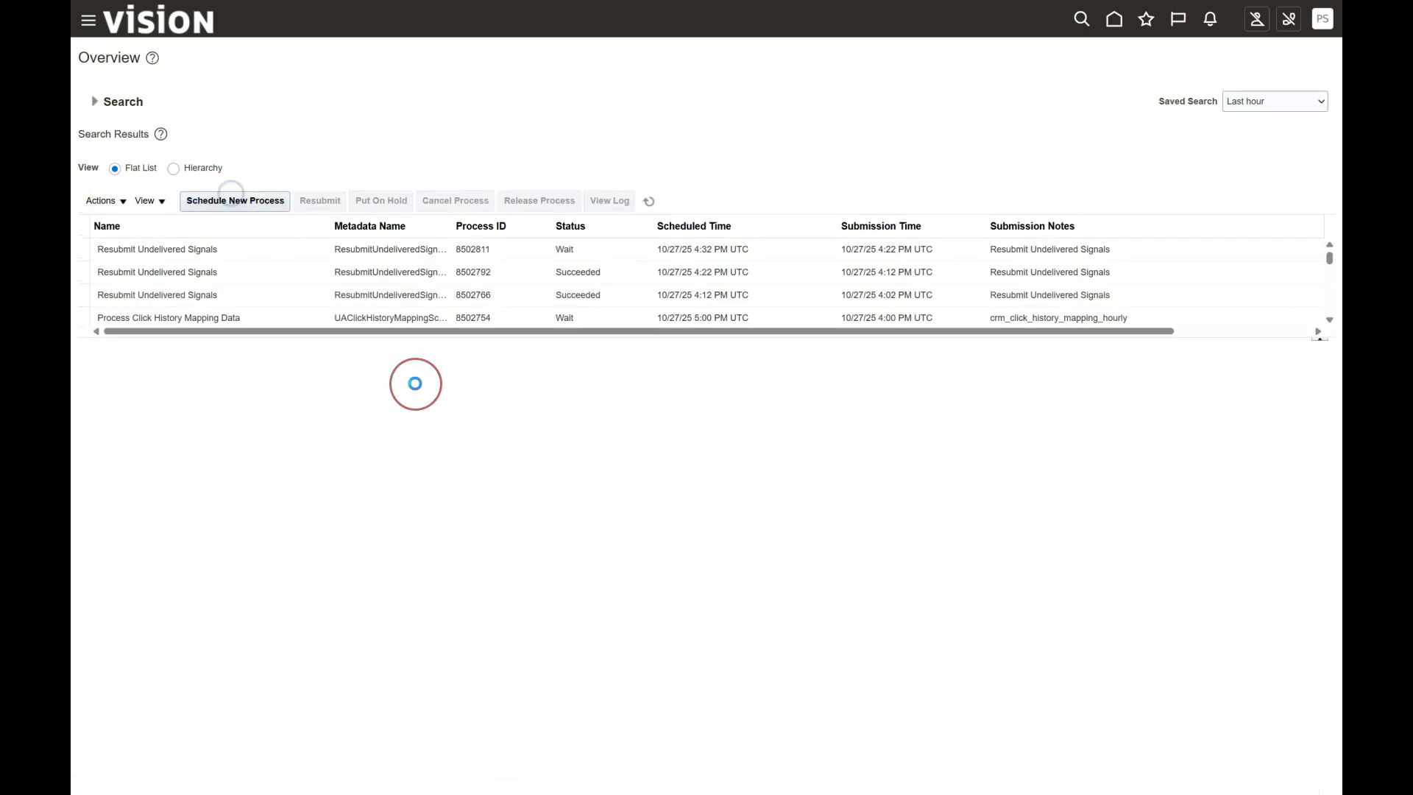
left_click(542, 360)
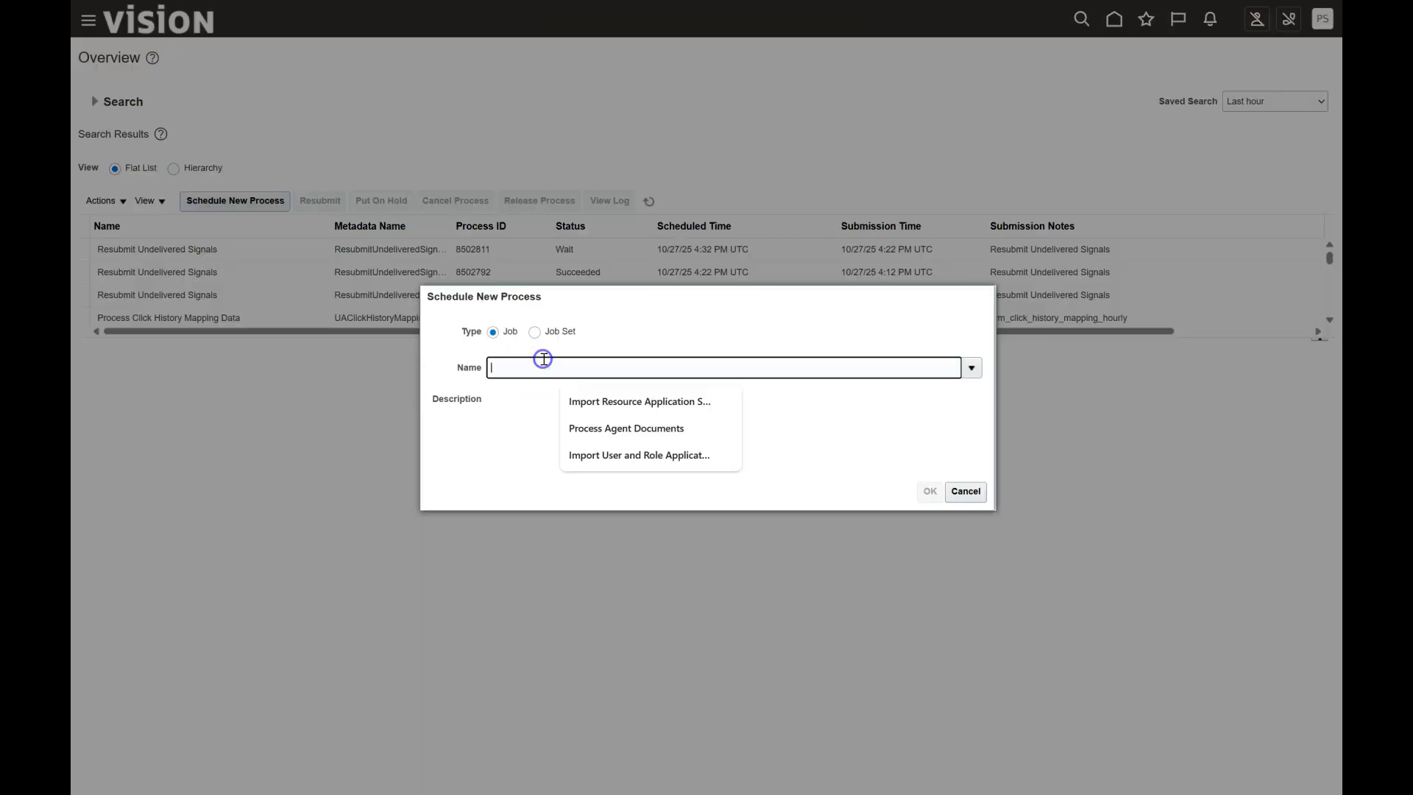
left_click(625, 400)
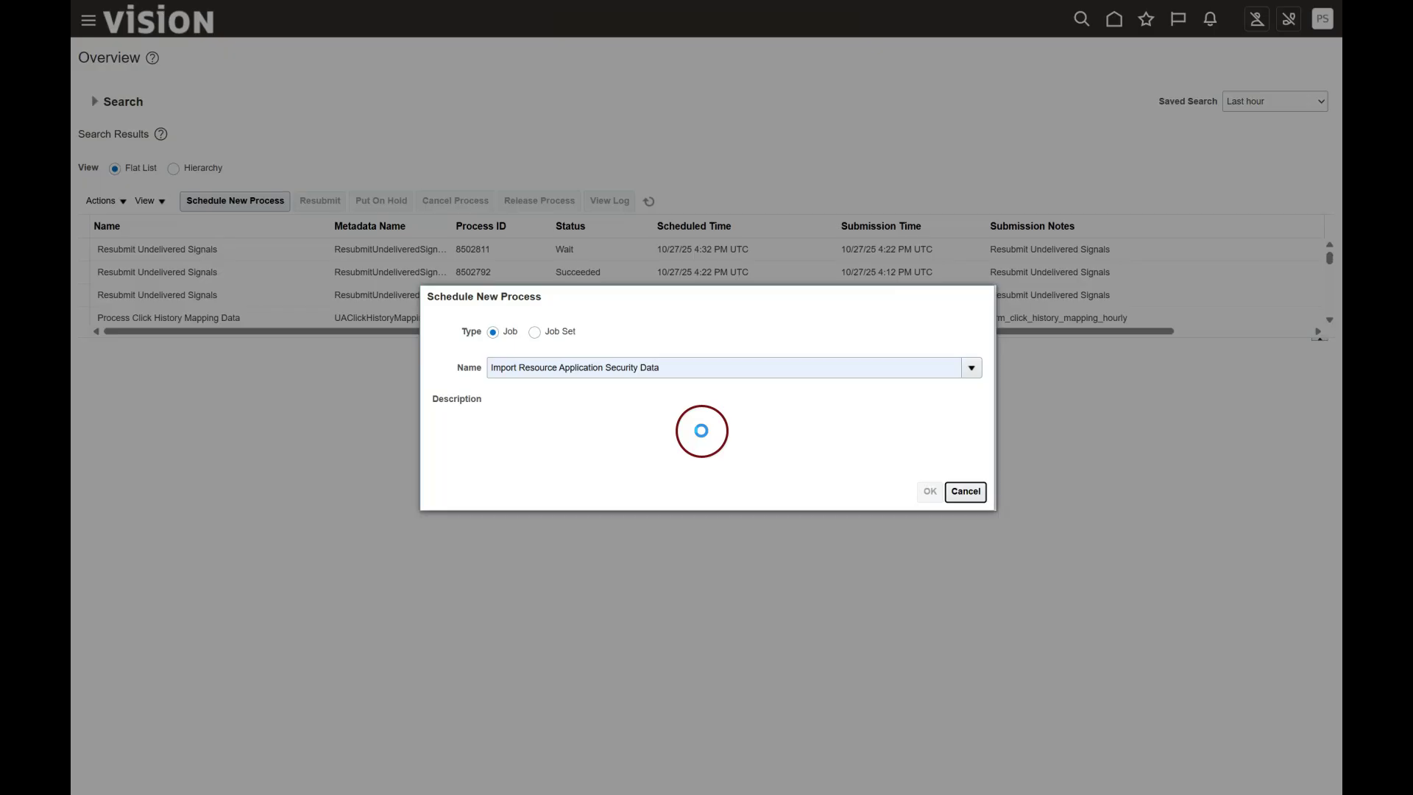
left_click(928, 491)
left_click(880, 184)
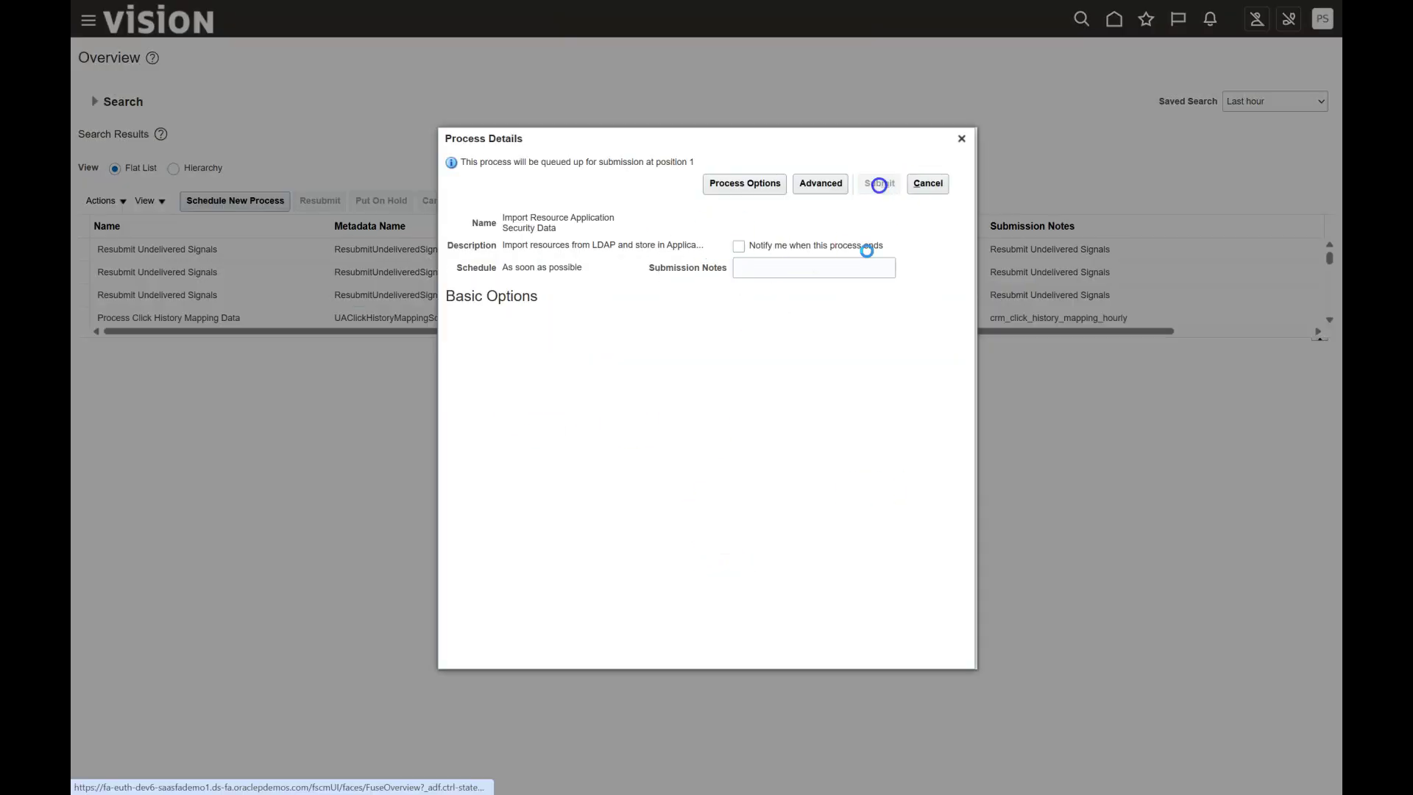
left_click(866, 286)
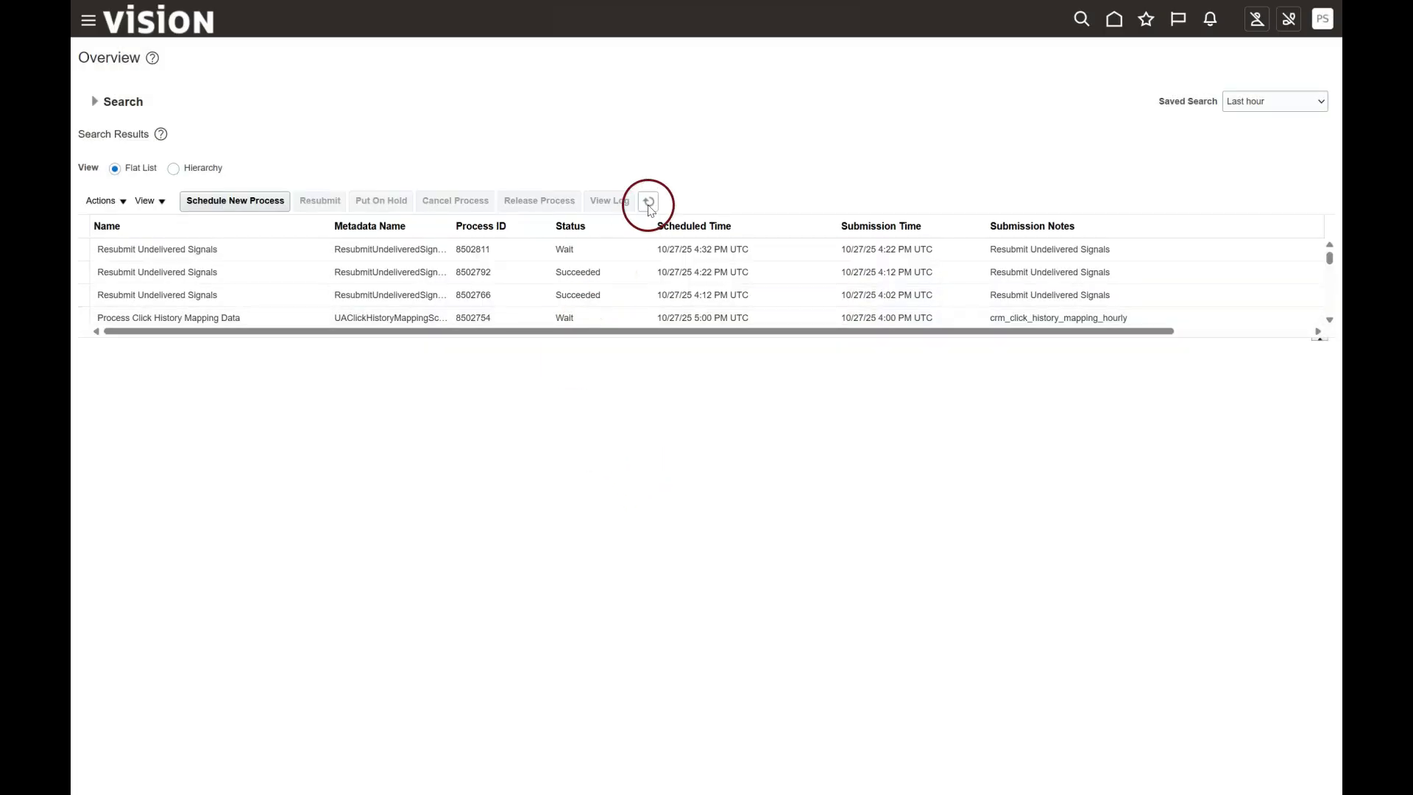
- Filter scheduled processes by the submitting user's name and search
left_click(94, 101)
left_click(719, 188)
type("PRO")
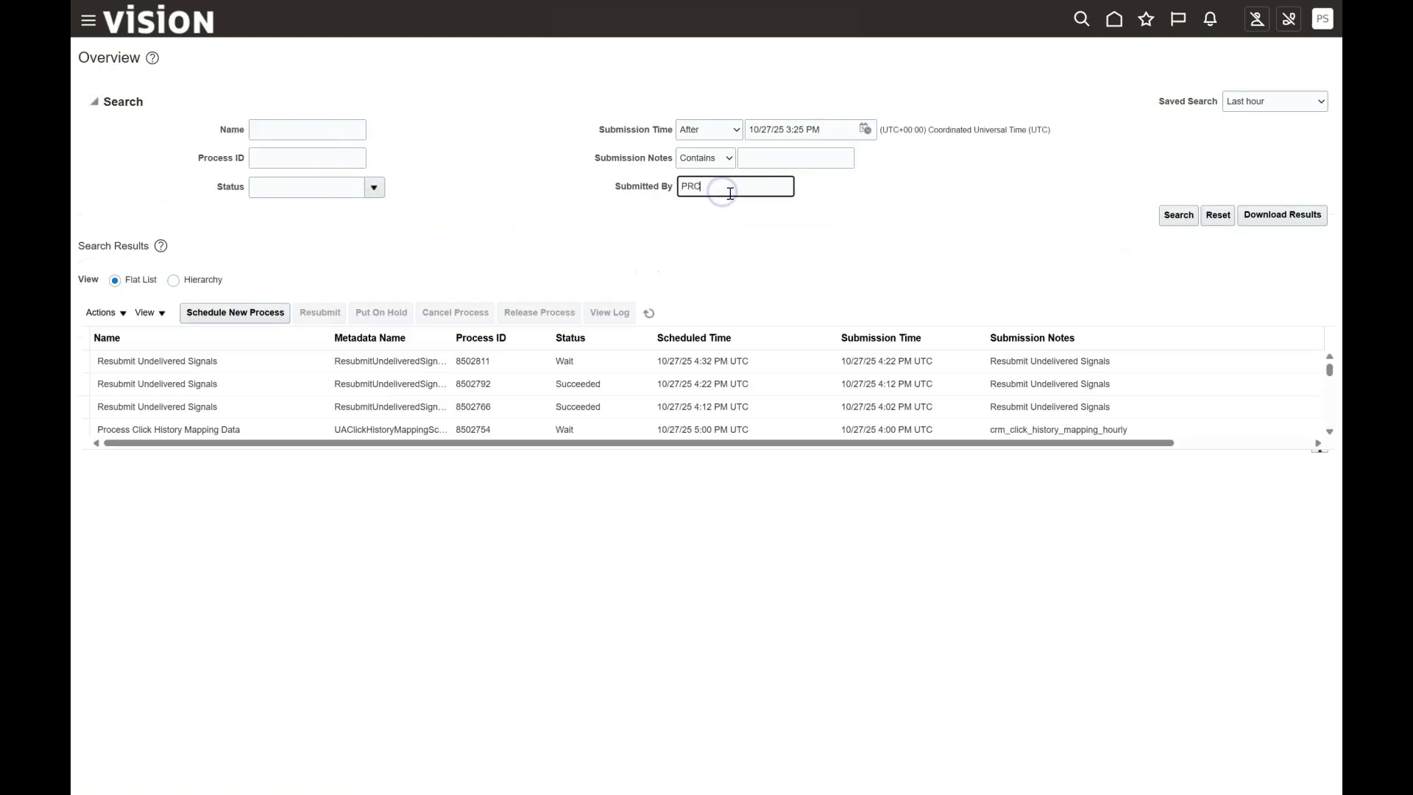
type("02.STUDENT")
left_click(1178, 214)
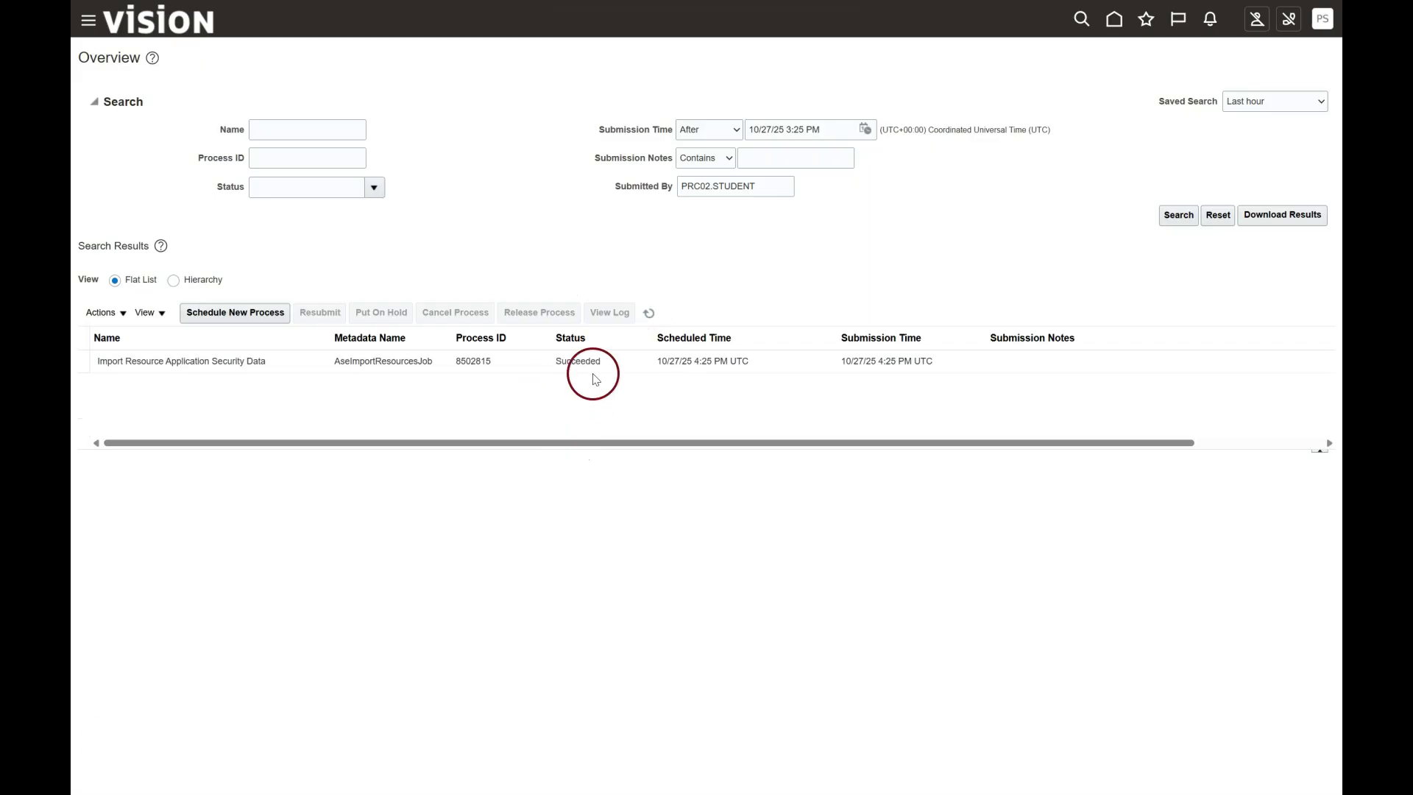
- Submit the Import User and Role Application Security Data process and refresh the process list
left_click(260, 310)
left_click(442, 444)
left_click(1025, 483)
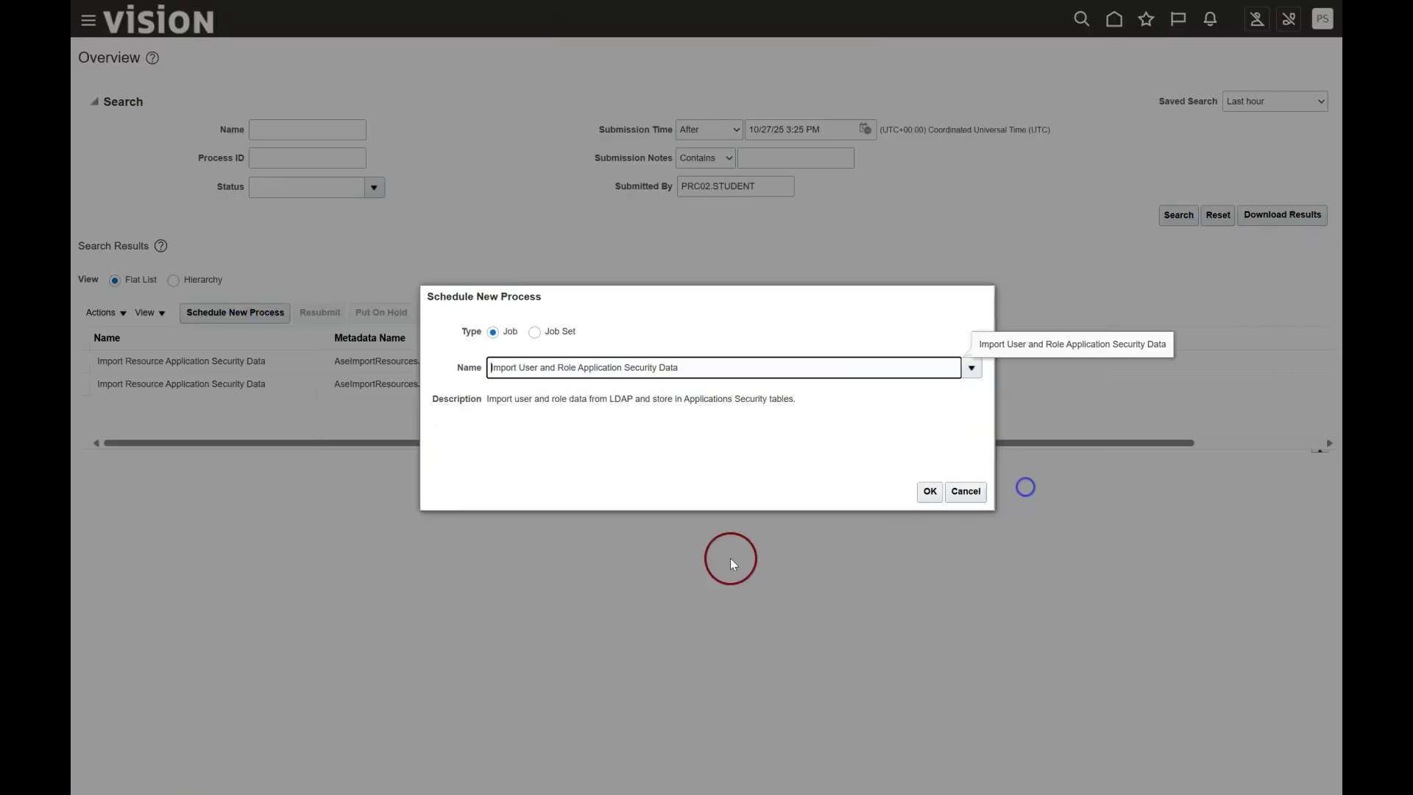
left_click(930, 491)
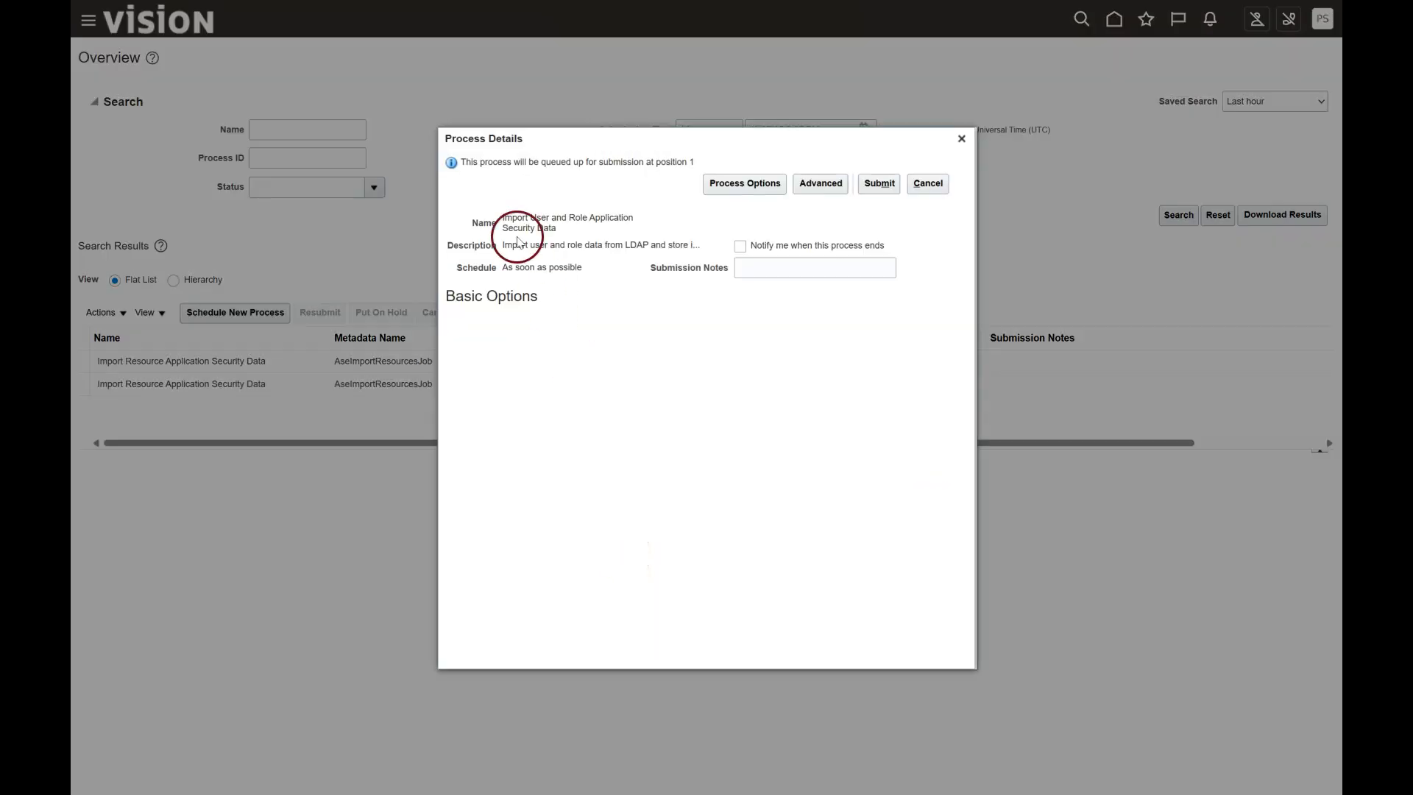
left_click(881, 184)
left_click(876, 286)
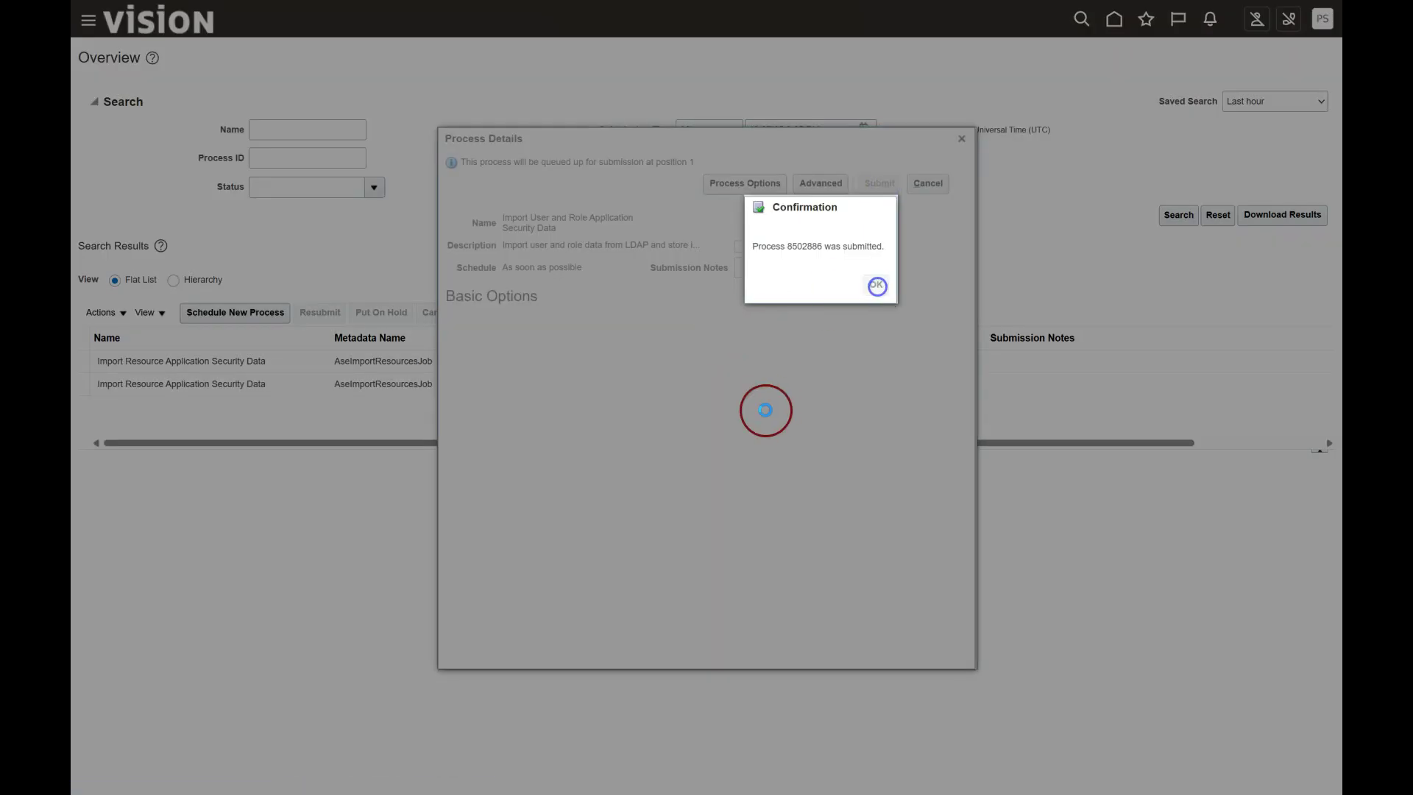
left_click(648, 315)
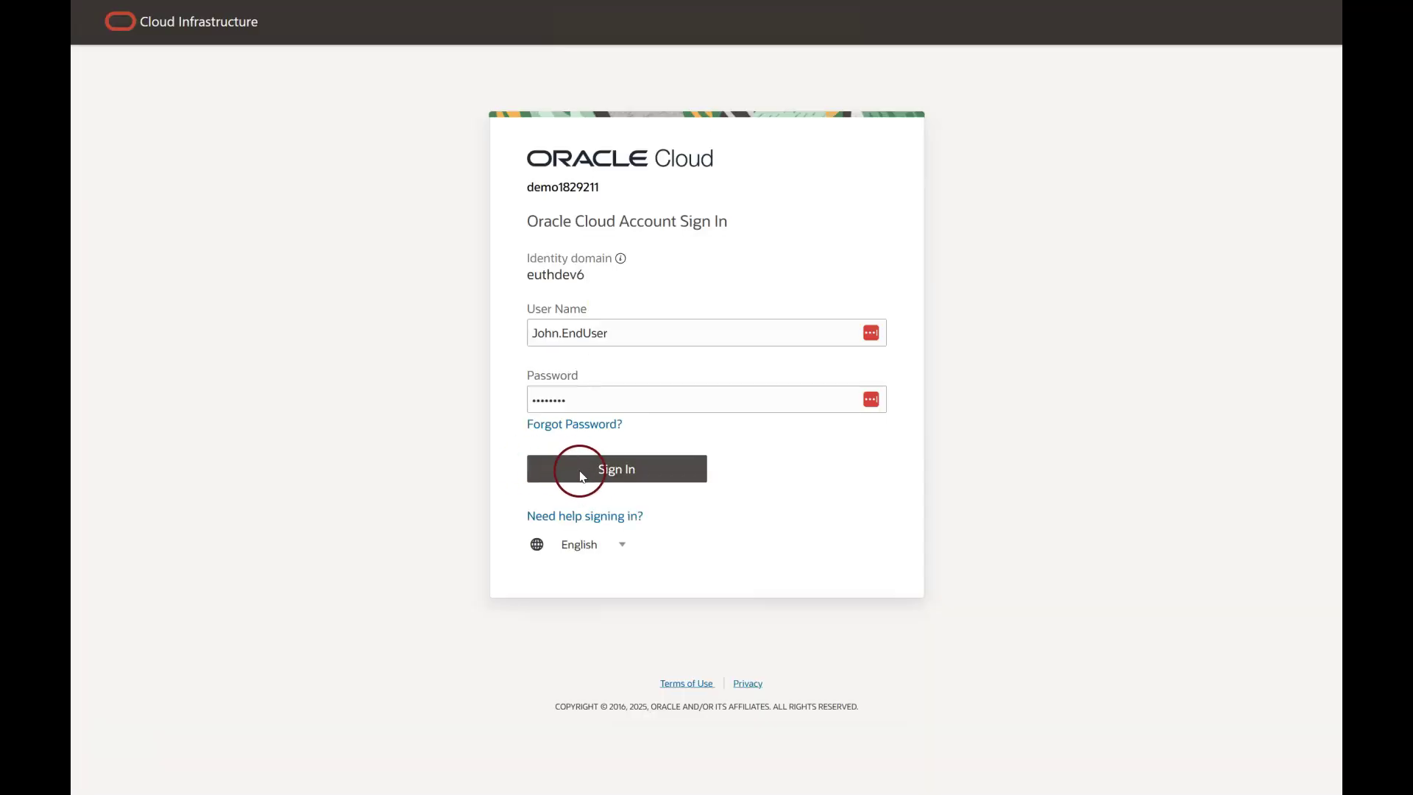
- Sign in as the end user and expand Tools in the Navigator
left_click(586, 470)
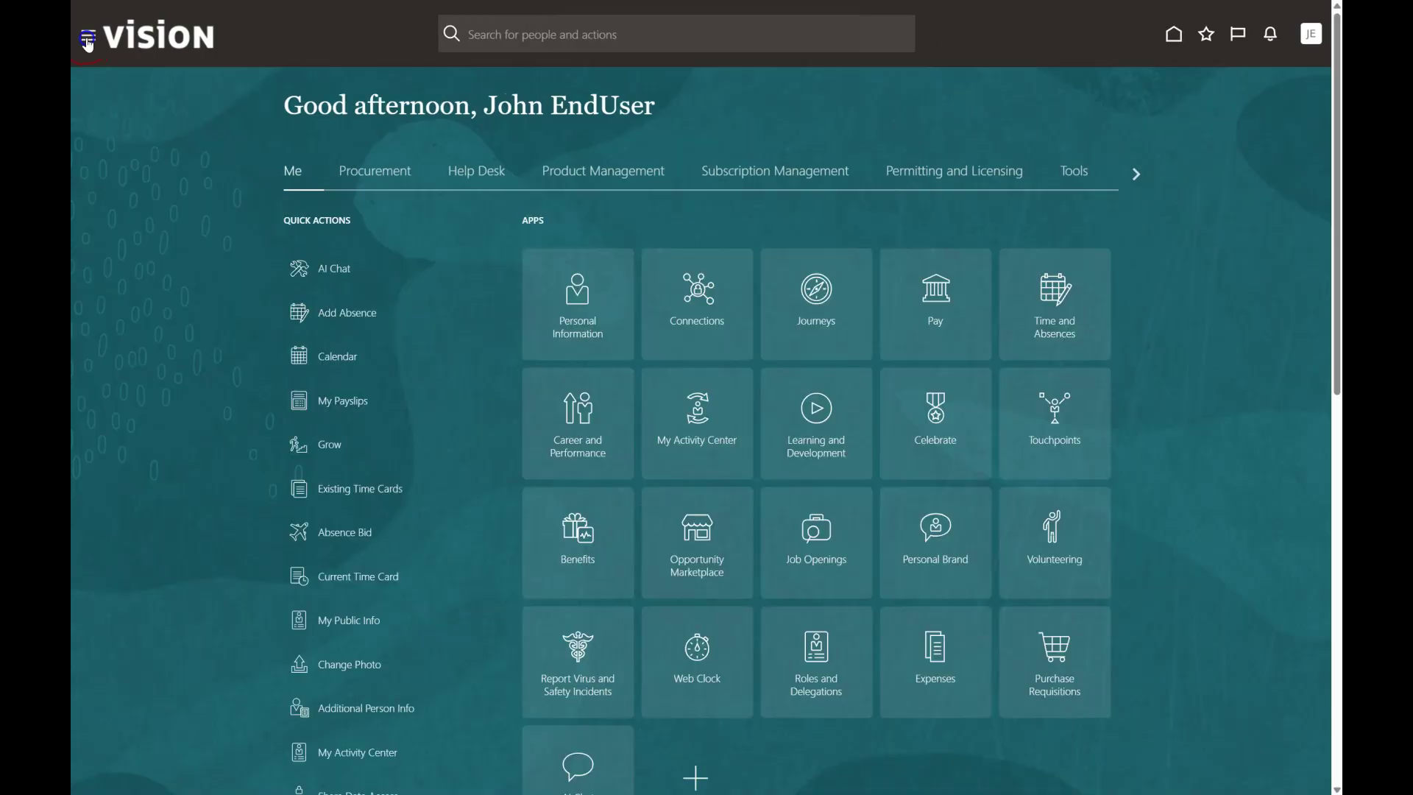
left_click(269, 34)
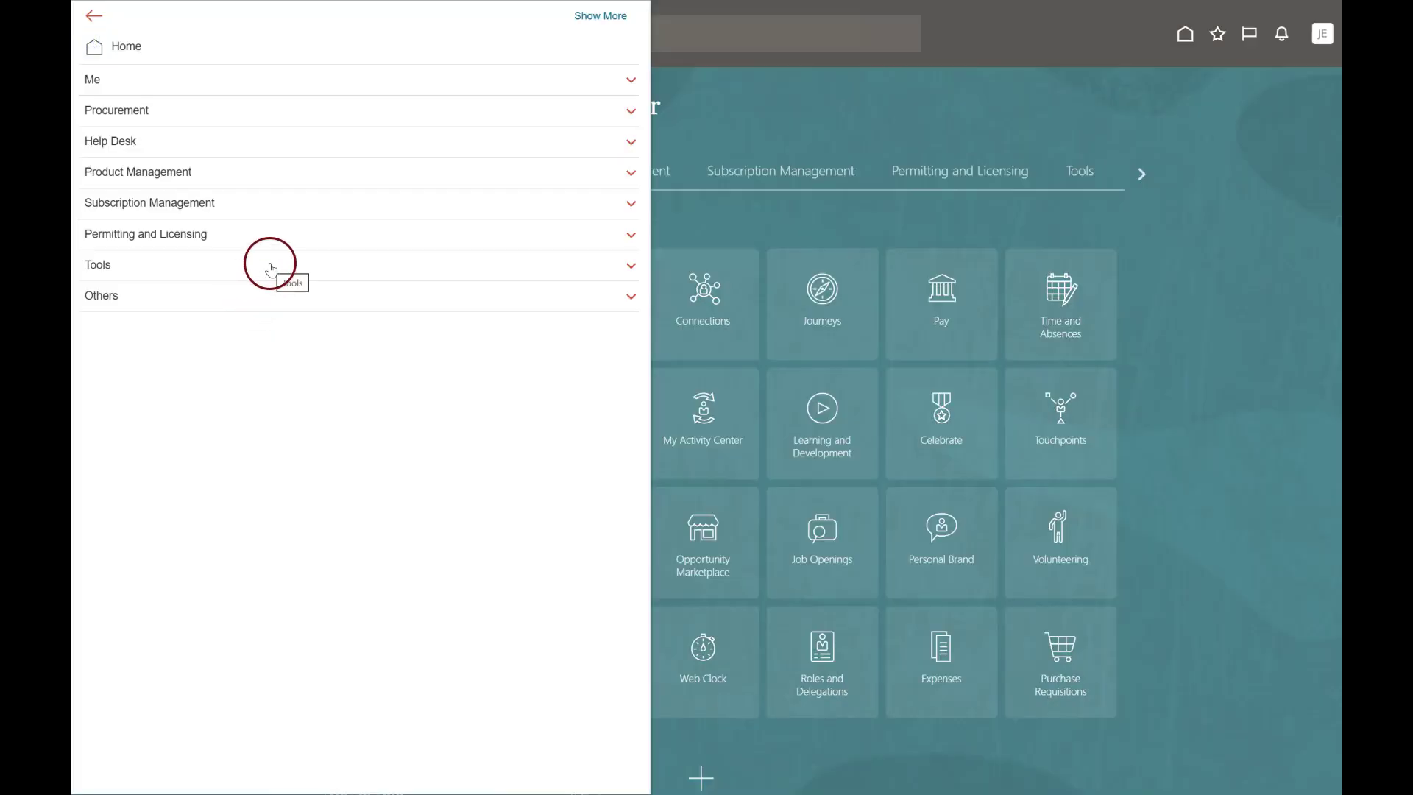
left_click(271, 269)
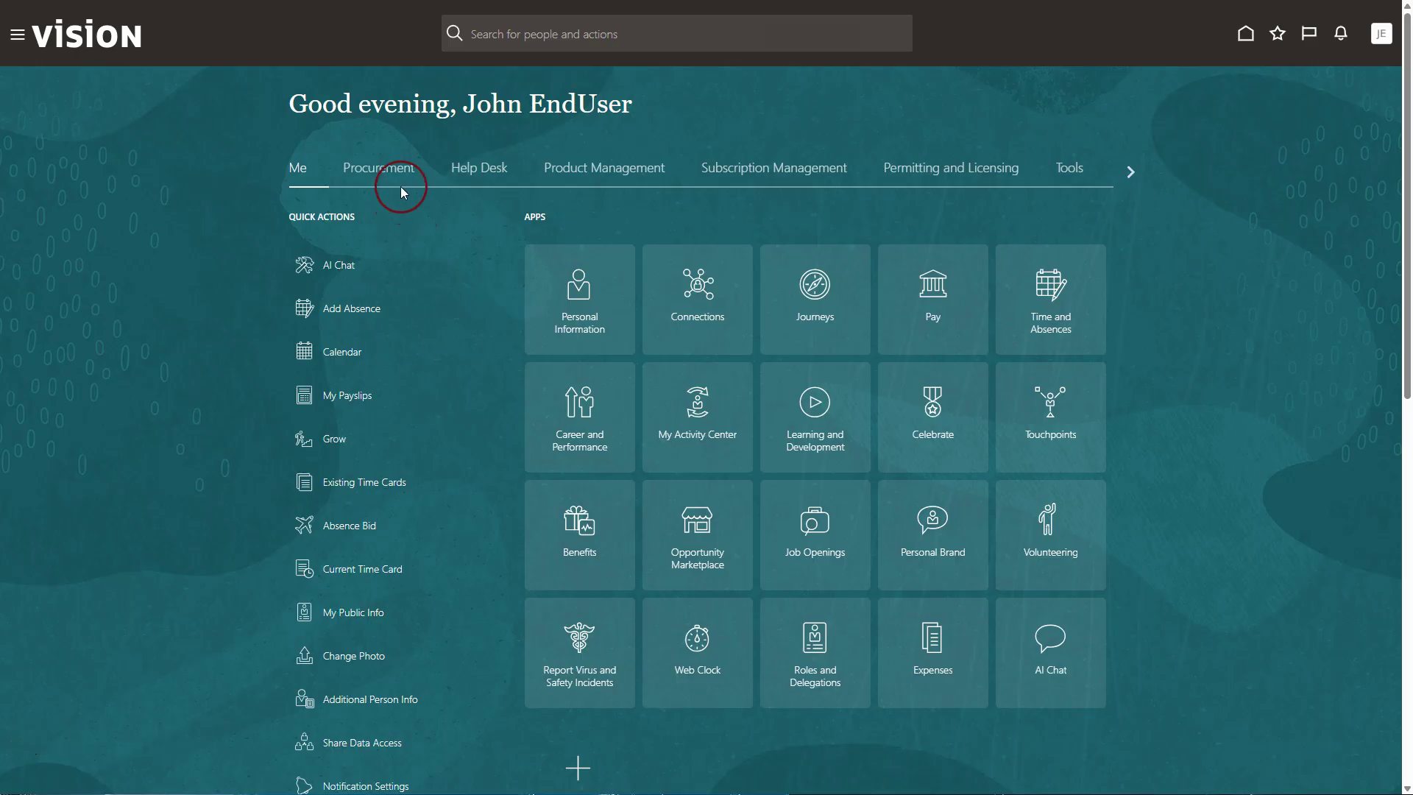
- Launch AI Chat and switch to the Explore view listing all 17 agents
left_click(1029, 657)
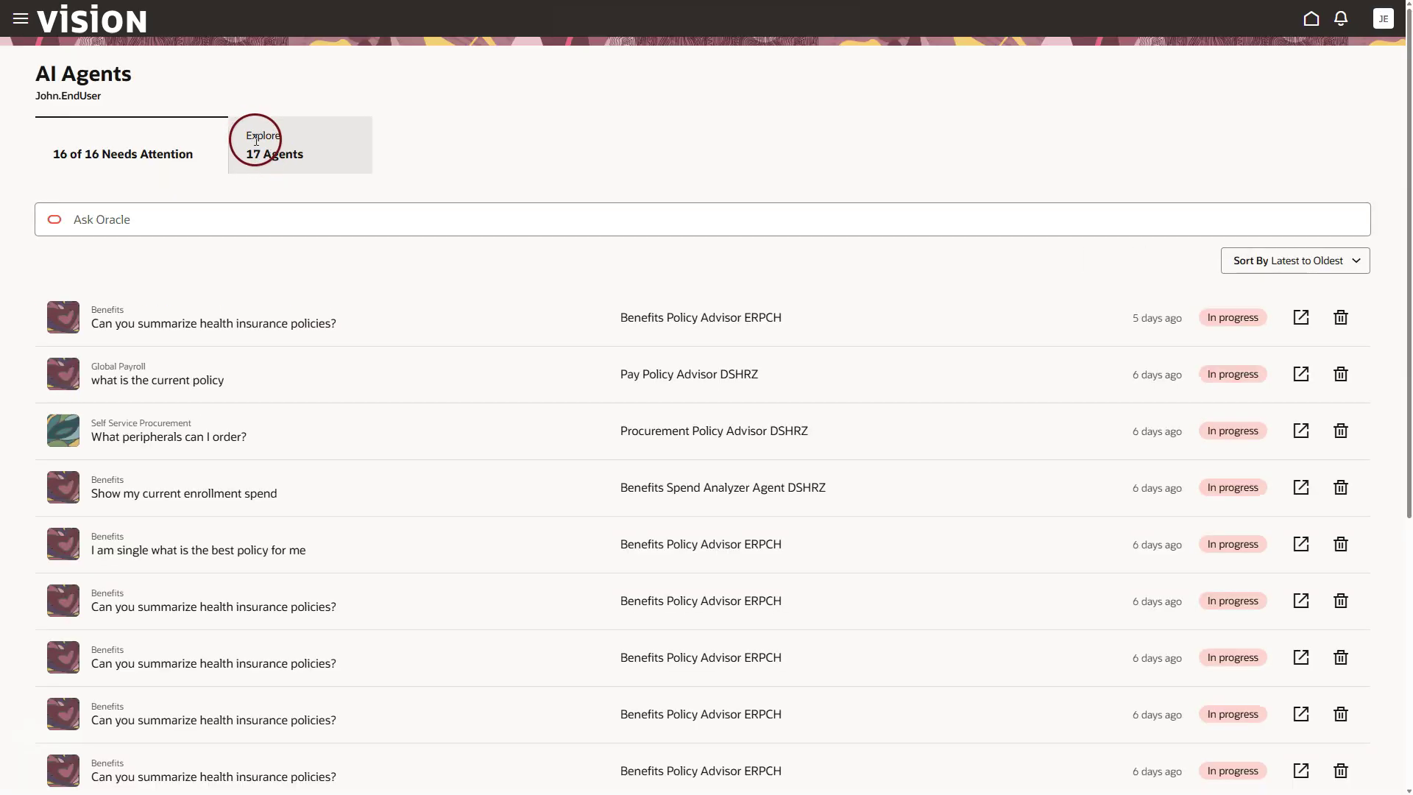
left_click(255, 135)
left_click(265, 147)
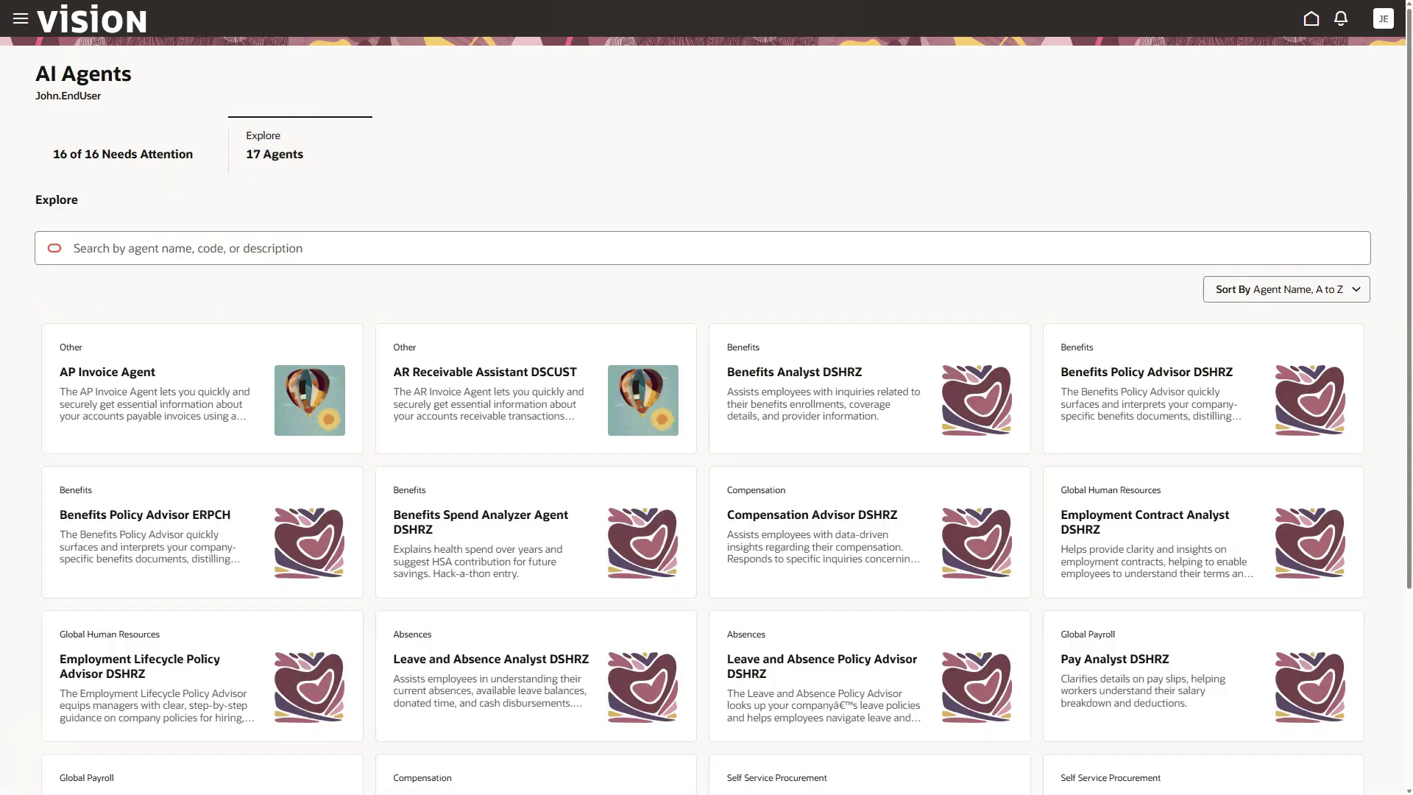
- Filter agents by 'ERPCH' and start a chat with Benefits Policy Advisor ERPCH
left_click(163, 249)
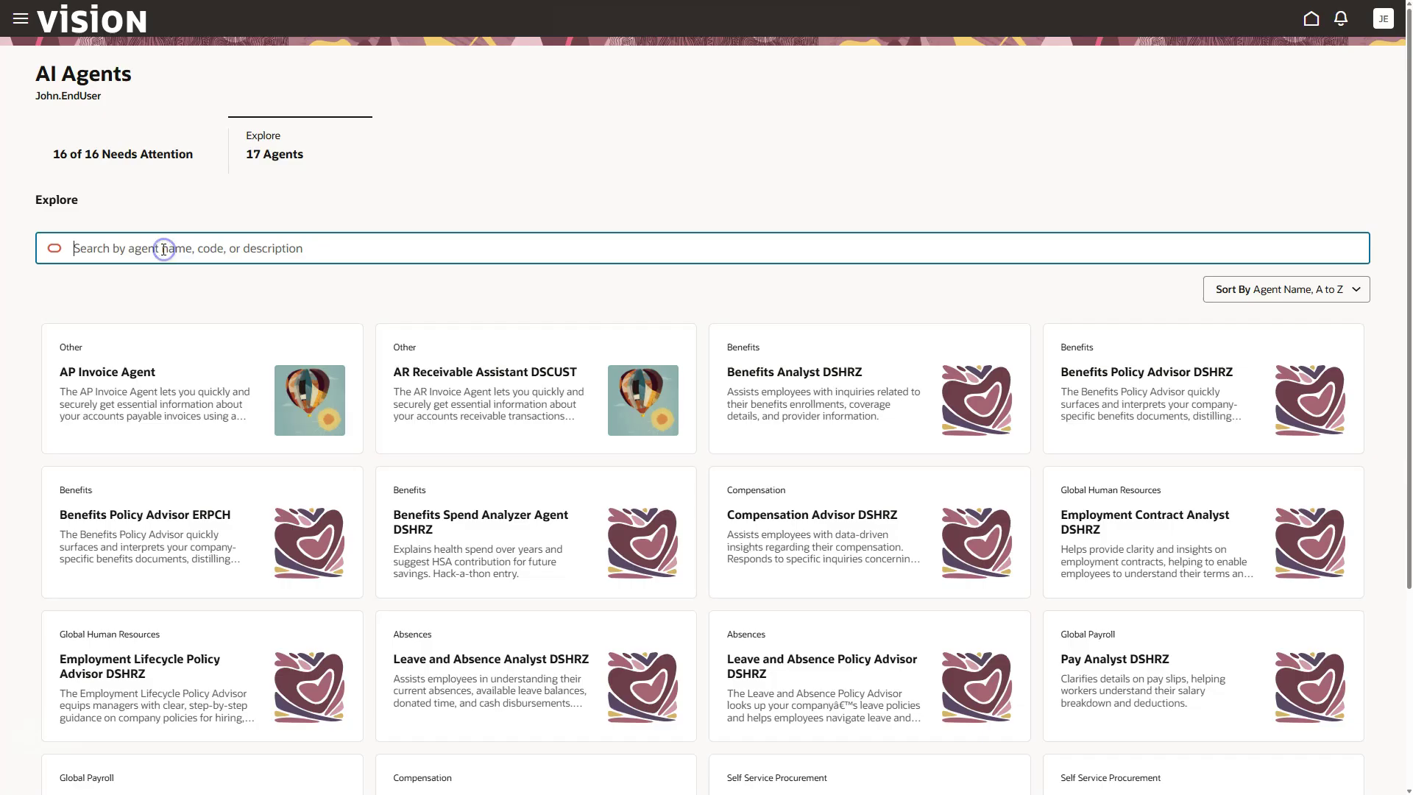
type("ERPCH")
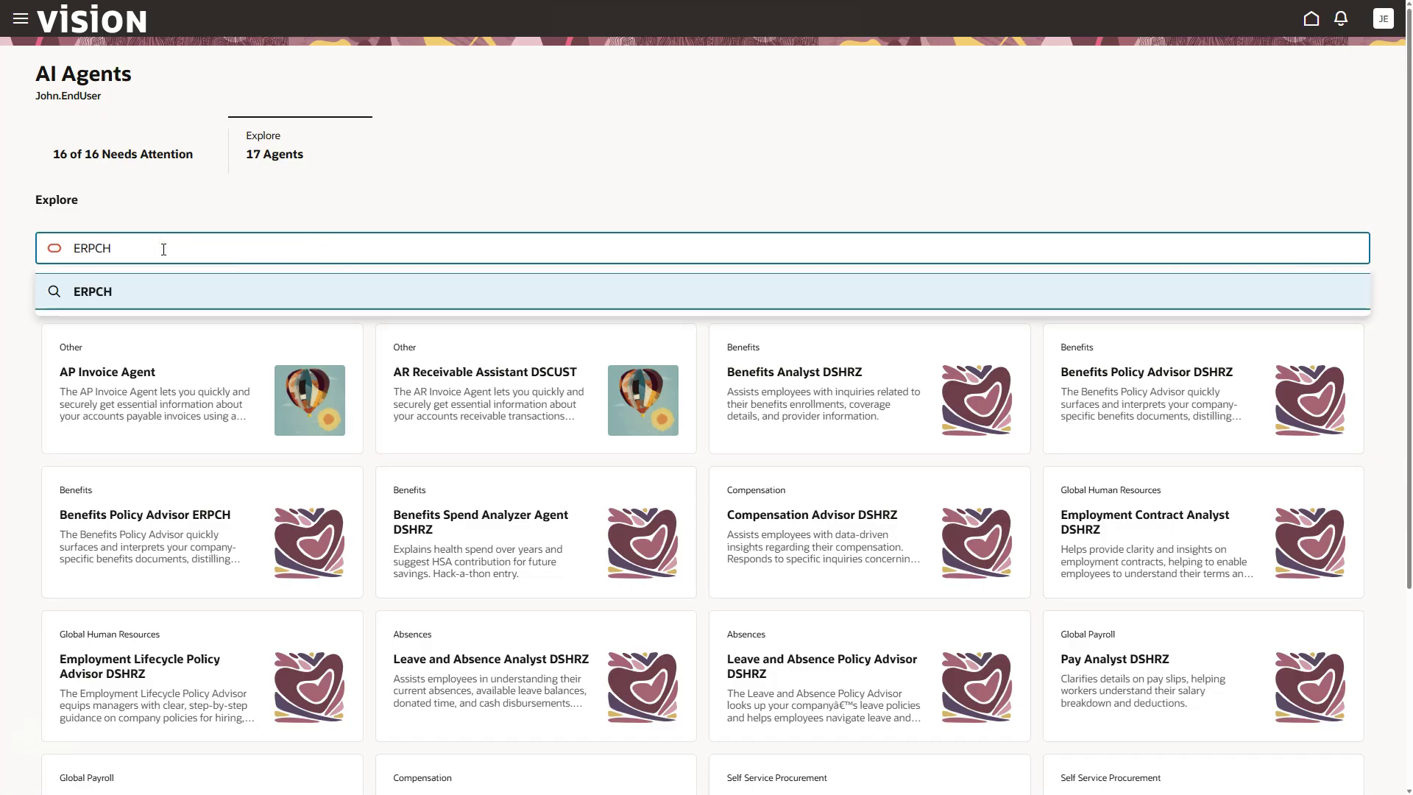
left_click(128, 294)
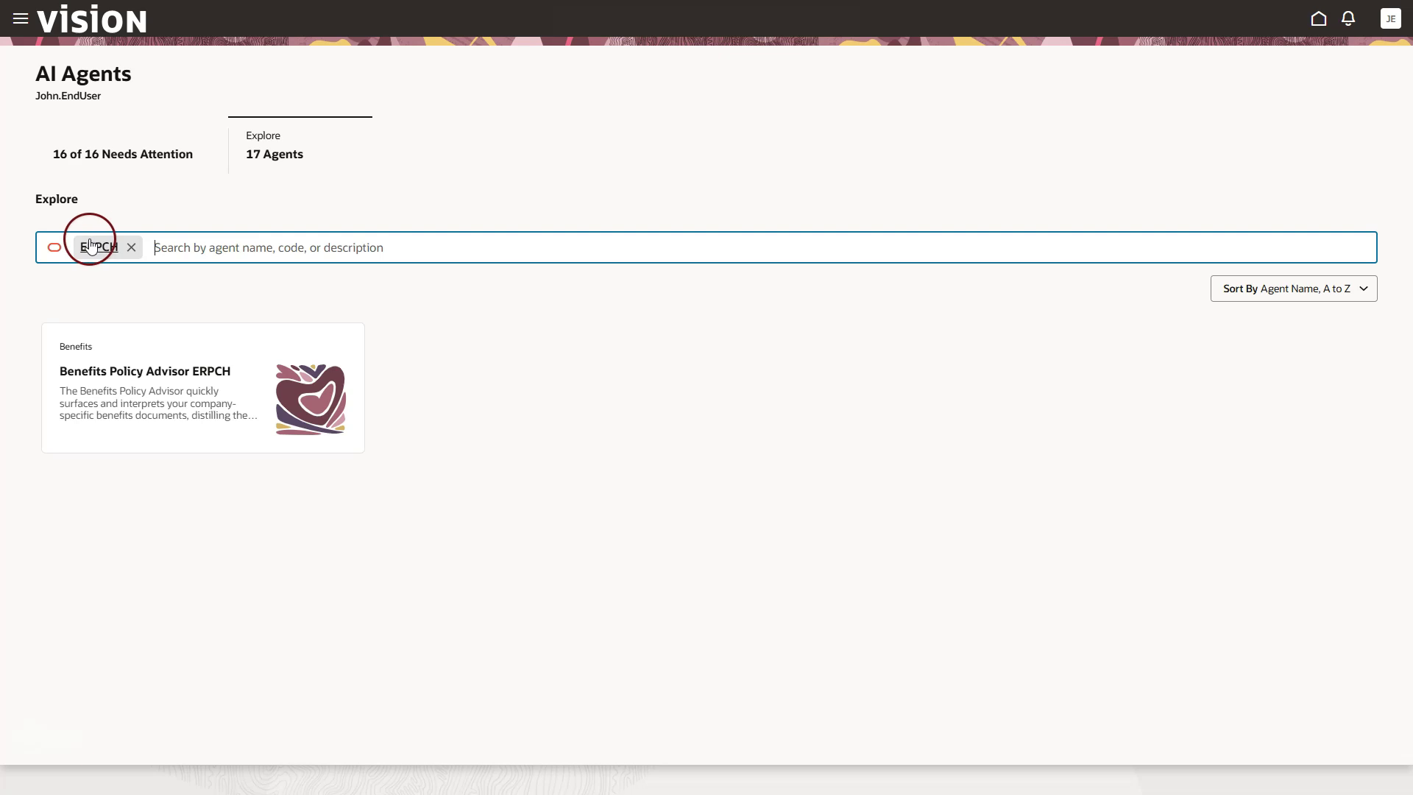
left_click(120, 259)
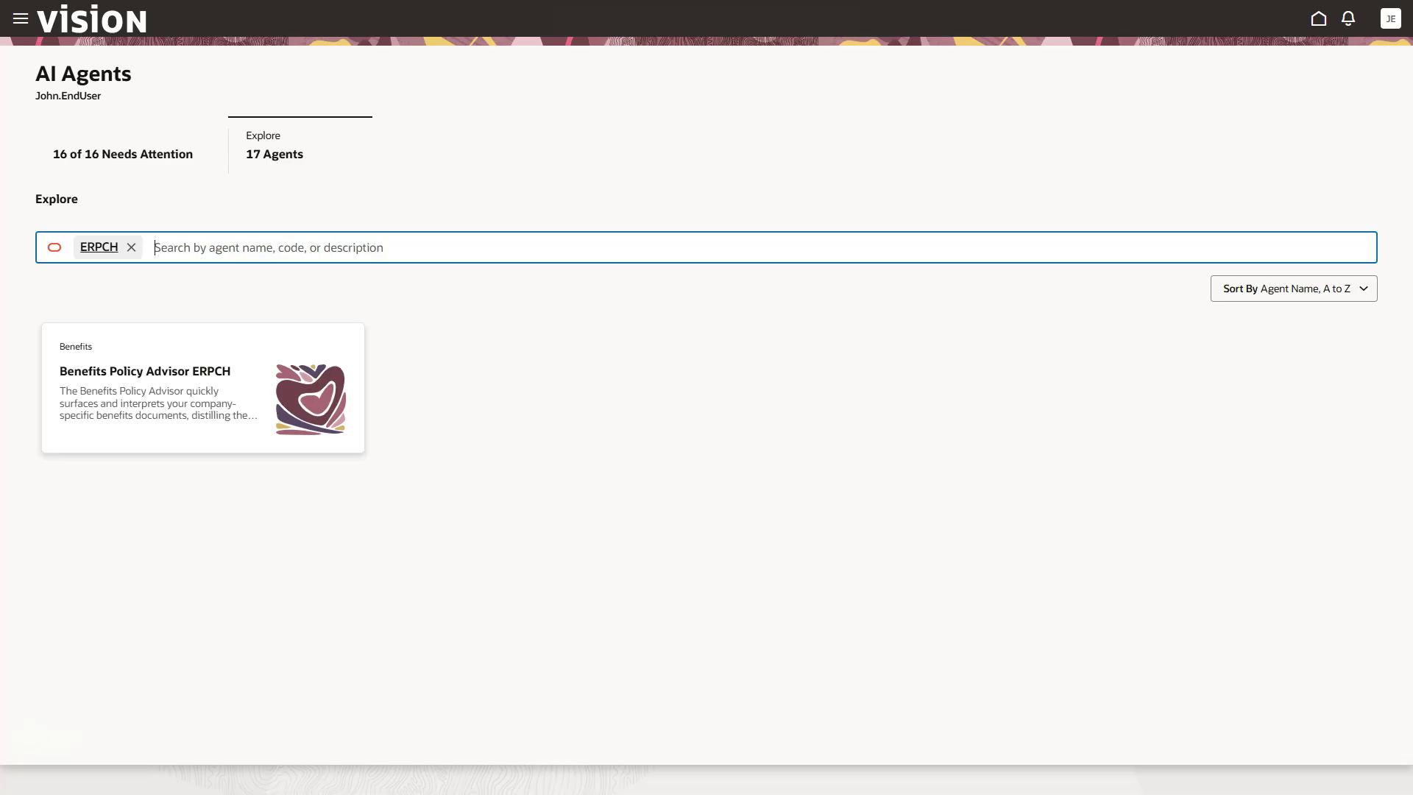
left_click(148, 366)
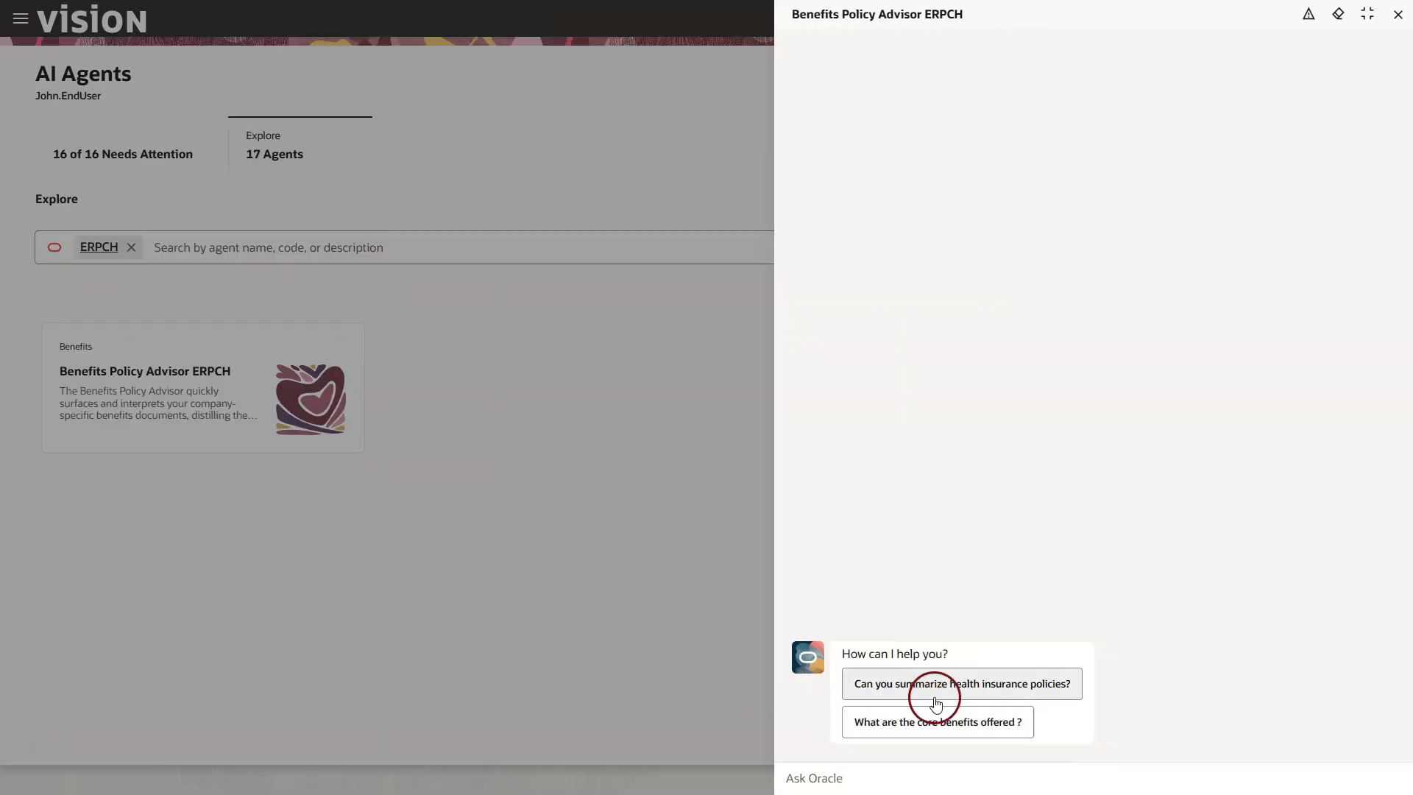
- Ask the agent the suggested question 'Can you summarize health insurance policies?'
left_click(940, 682)
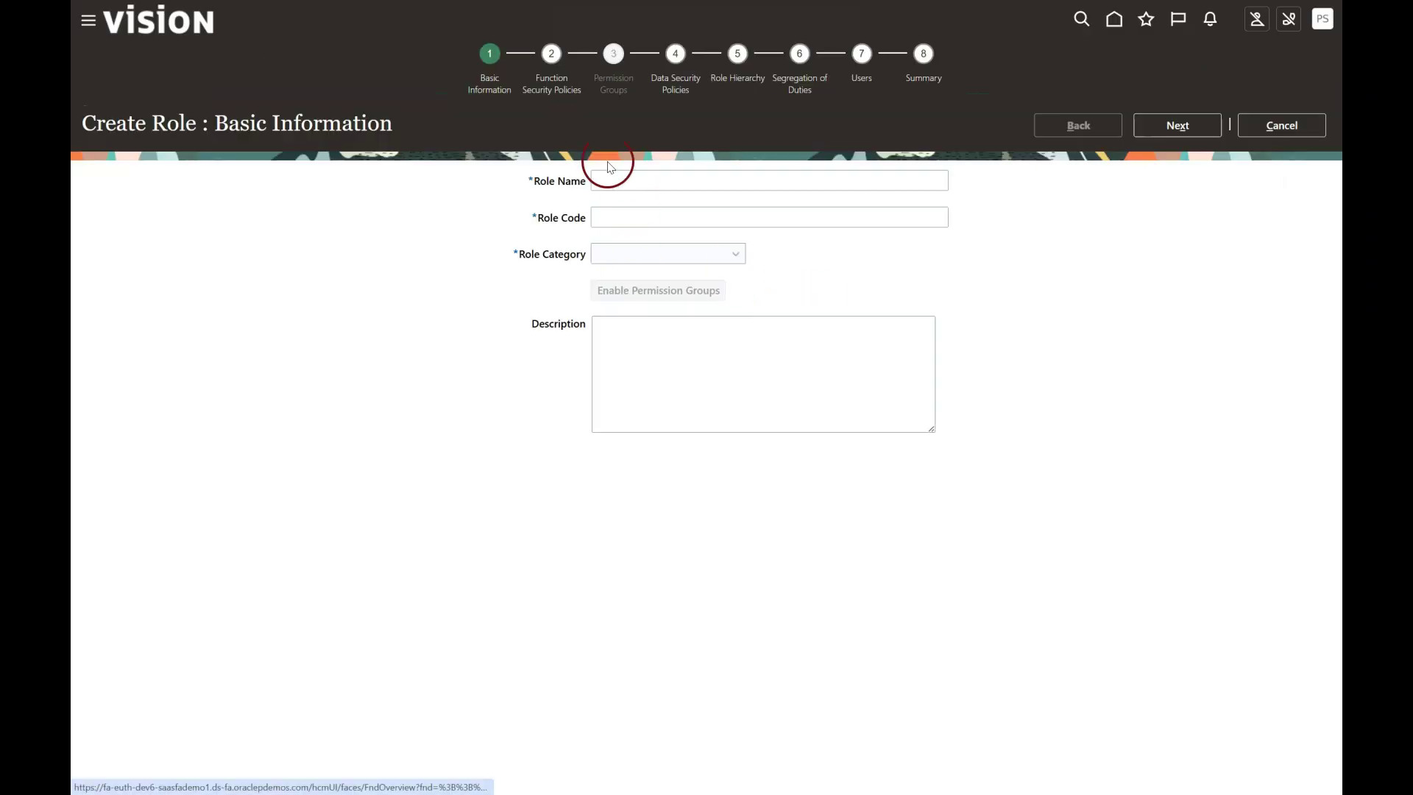
- Name the role 'ERECH HCM AI Agent Developer' and reuse it as the code with underscores
left_click(610, 180)
type("ERECH HC")
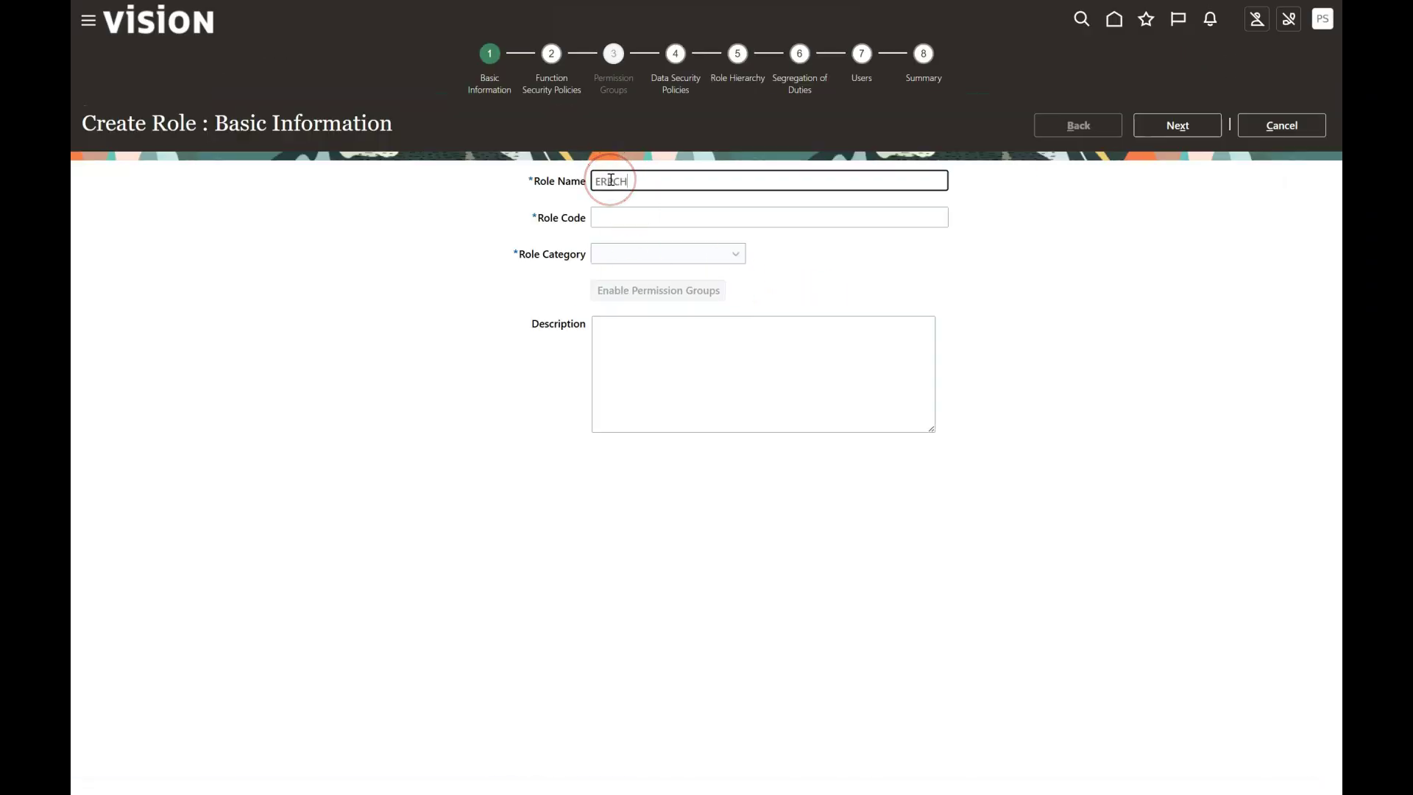
type("M AI Agent Developer")
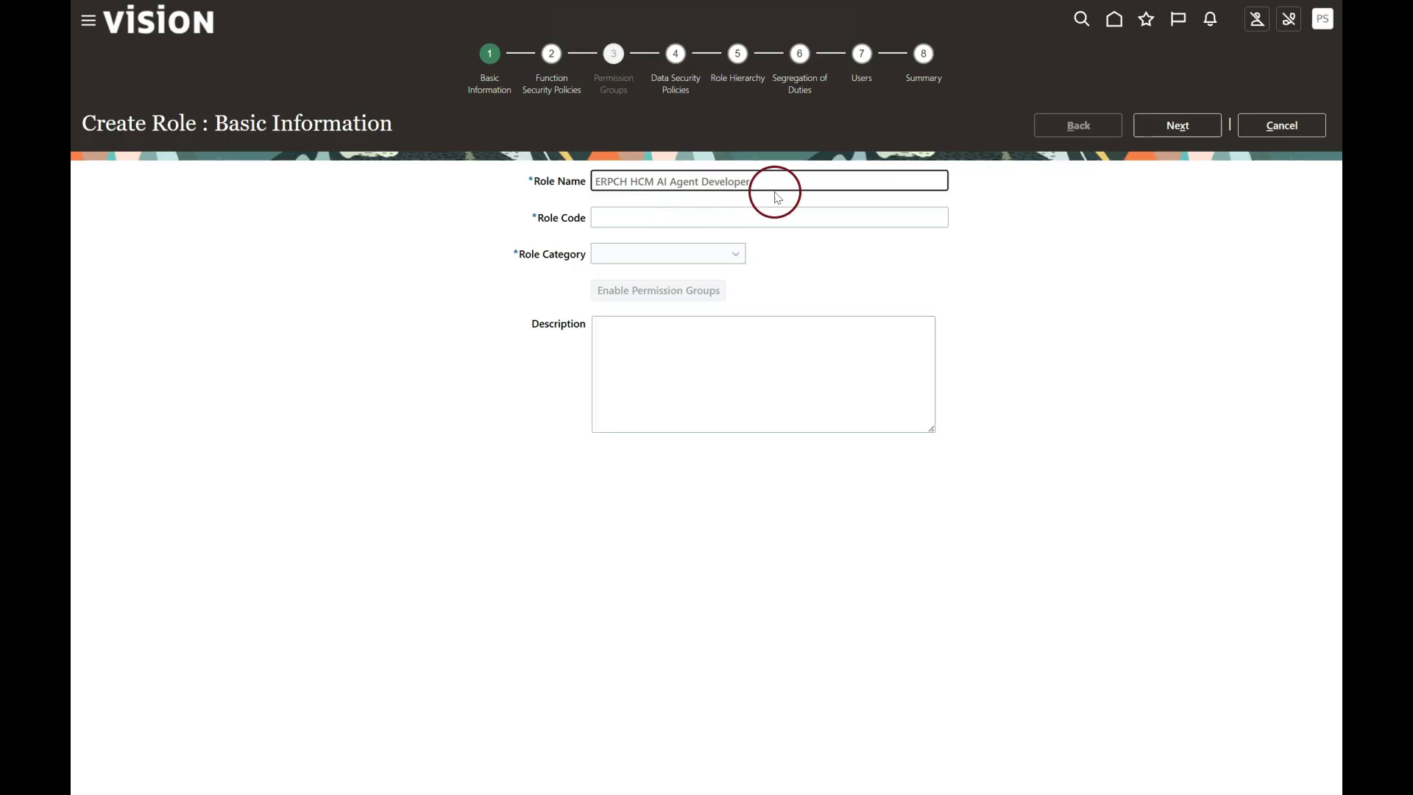
left_click_drag(773, 189, 609, 221)
key("ctrl+c")
left_click(601, 220)
key("ctrl+v")
left_click(674, 218)
key("BackSpace")
type("_")
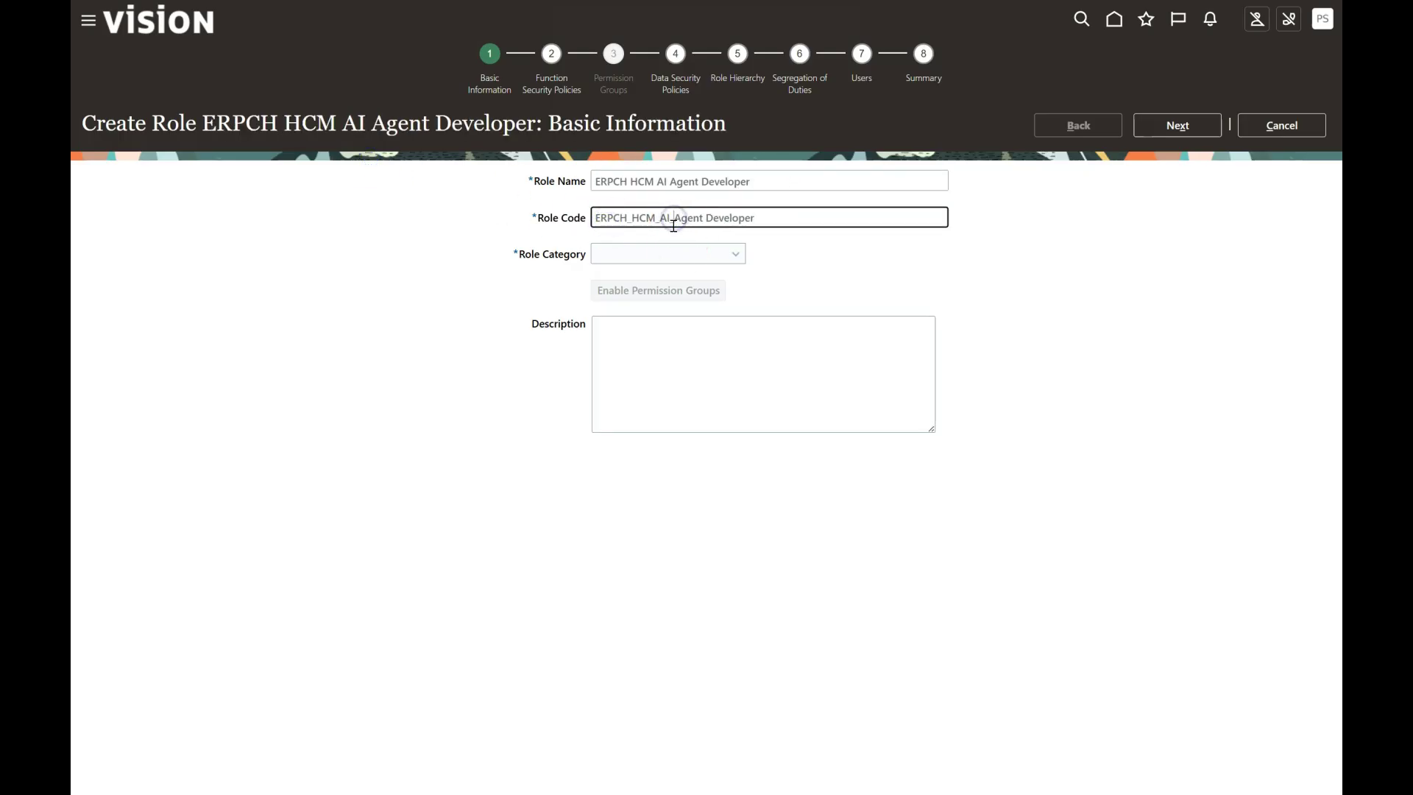
left_click(705, 220)
key("BackSpace")
type("_")
- Set the category to HCM - Job Roles, enable permission groups, and advance to Role Hierarchy
left_click(704, 254)
key("h")
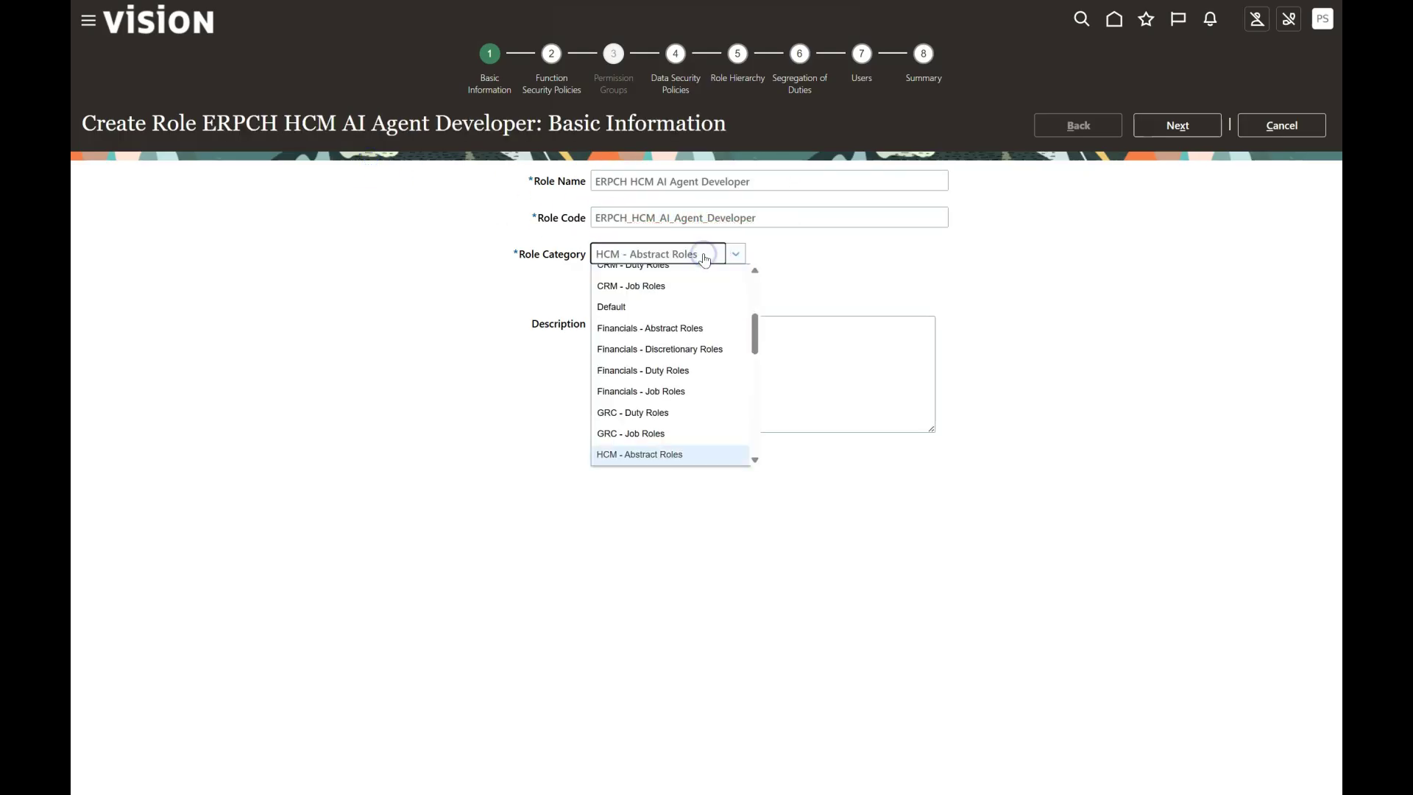
scroll(707, 401, "down", 1)
left_click(672, 411)
left_click(668, 291)
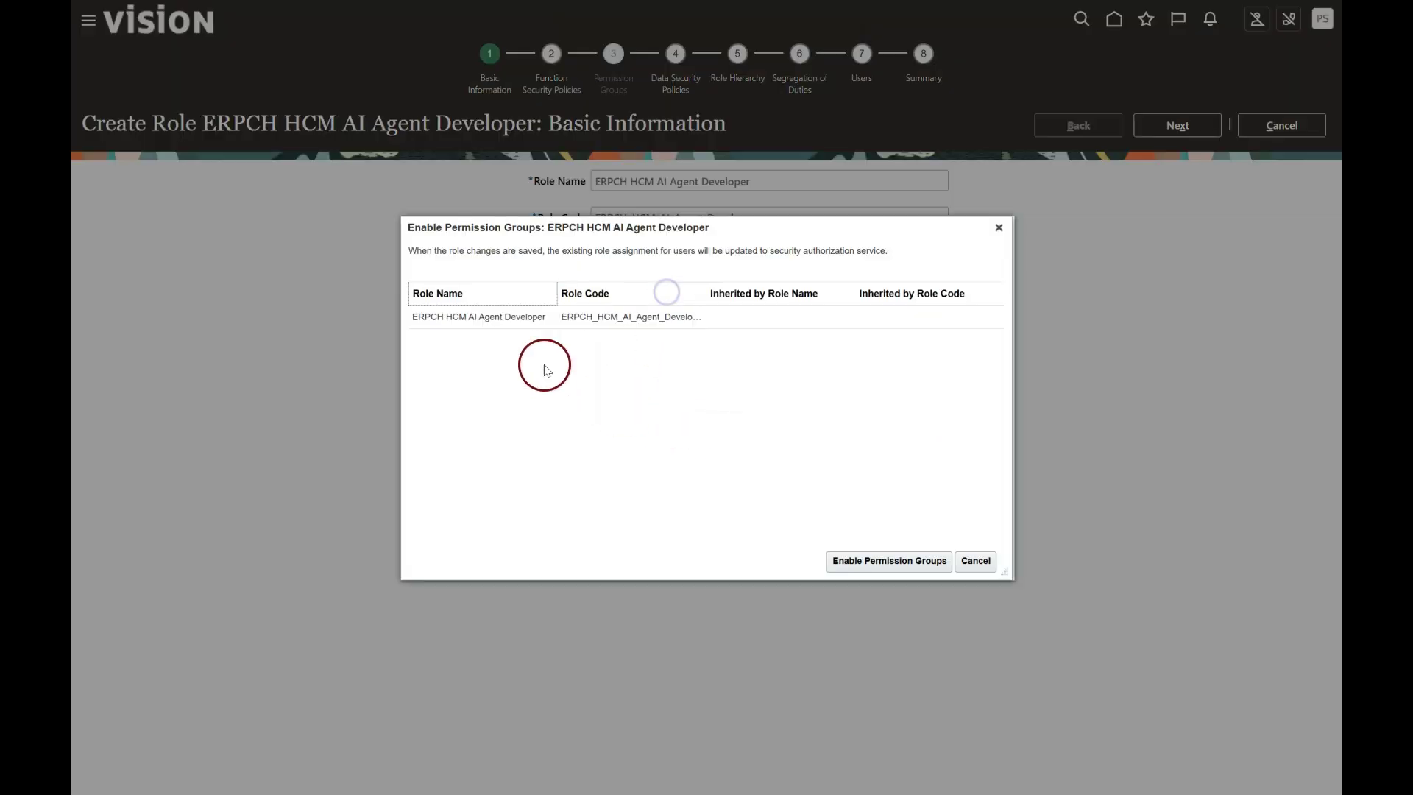
left_click(843, 565)
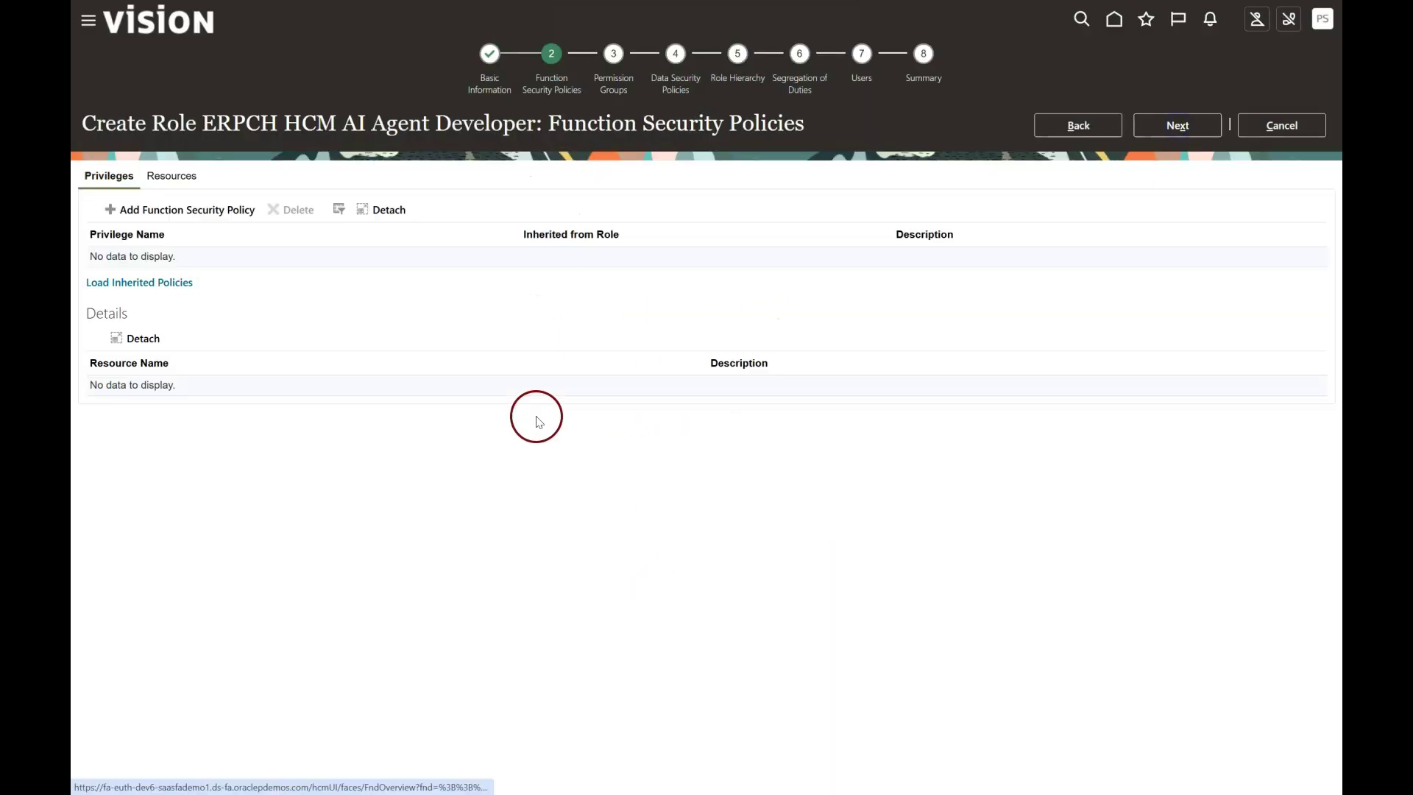
left_click(1177, 125)
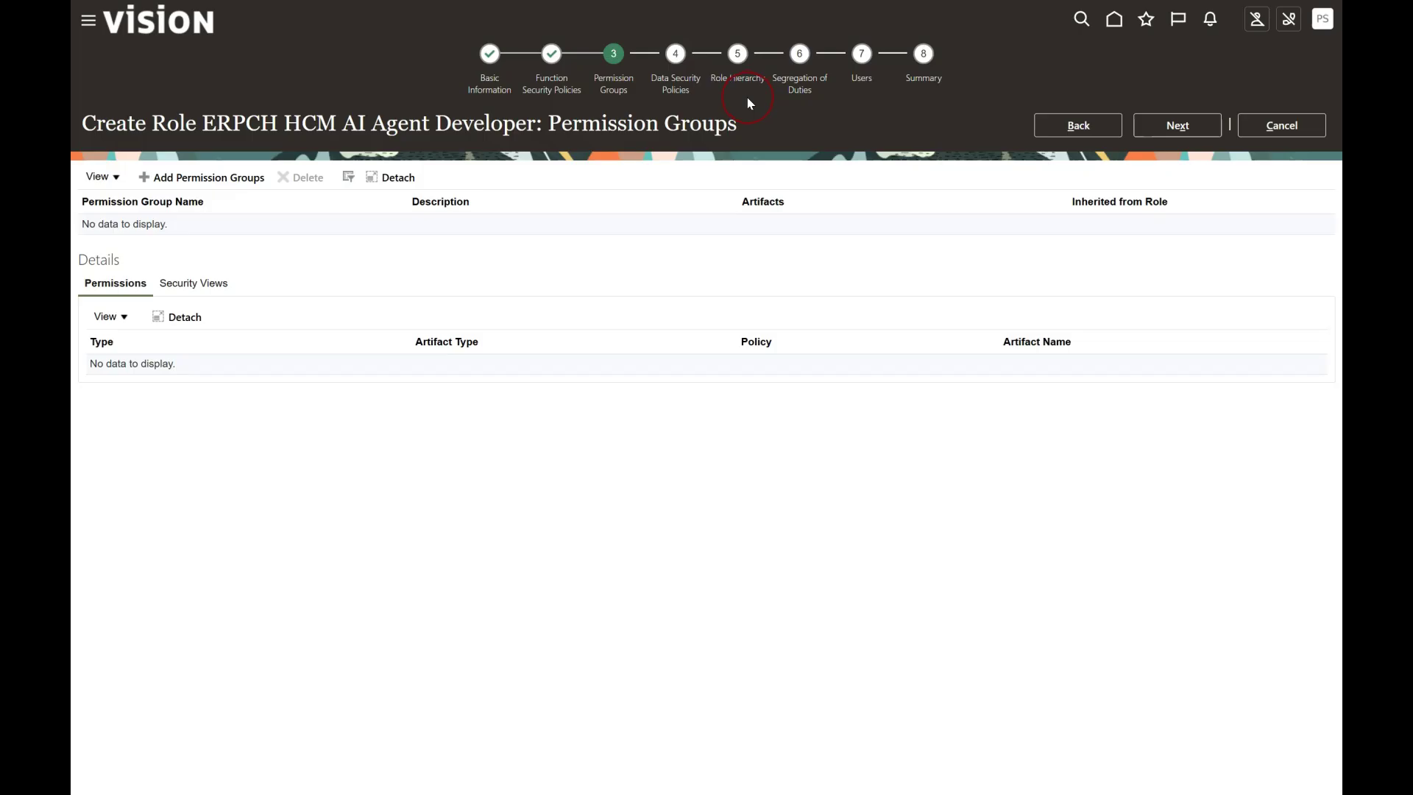
left_click(742, 83)
- Add Manage HCM Intelligent Agent as an inherited role
left_click(177, 243)
left_click(731, 268)
key("ctrl+v")
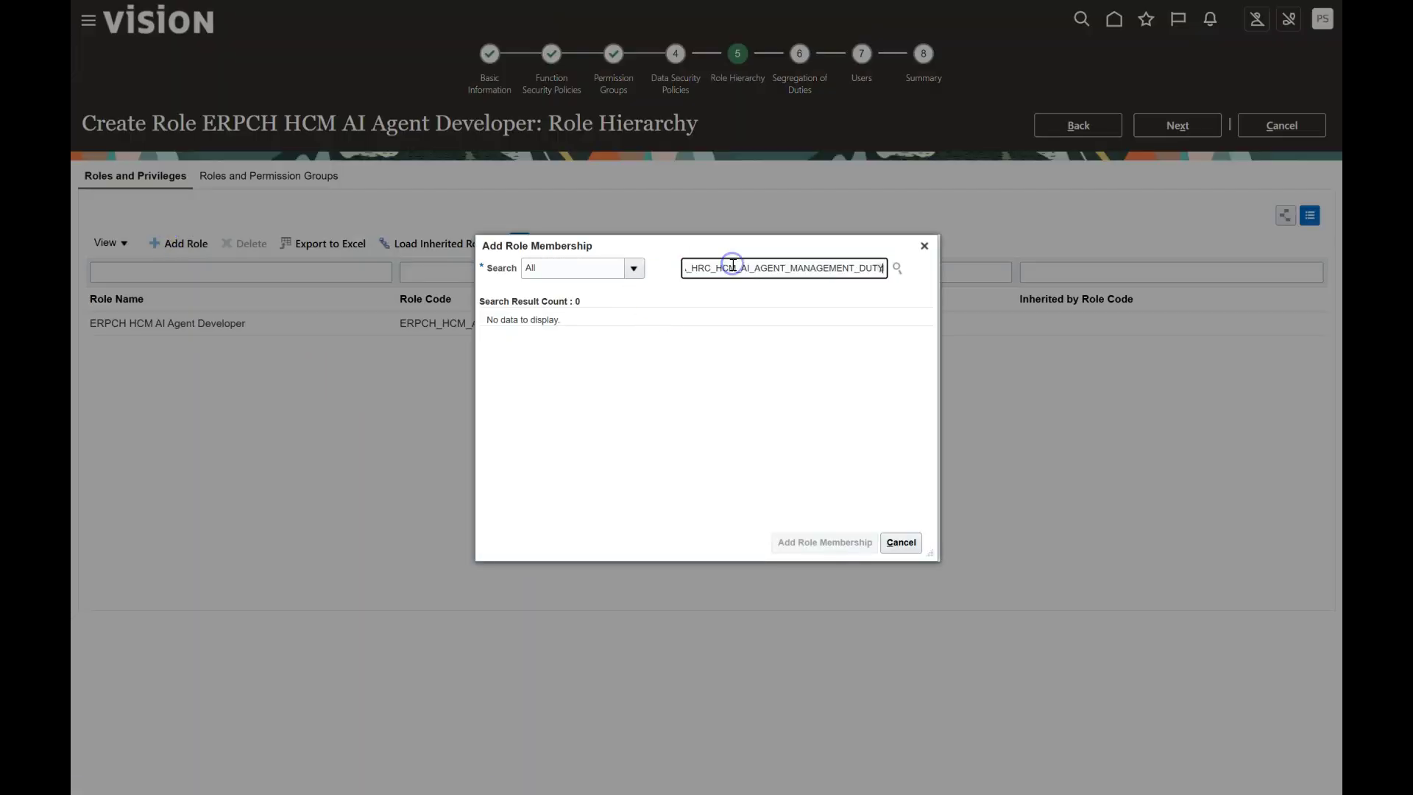
left_click(810, 331)
left_click(796, 539)
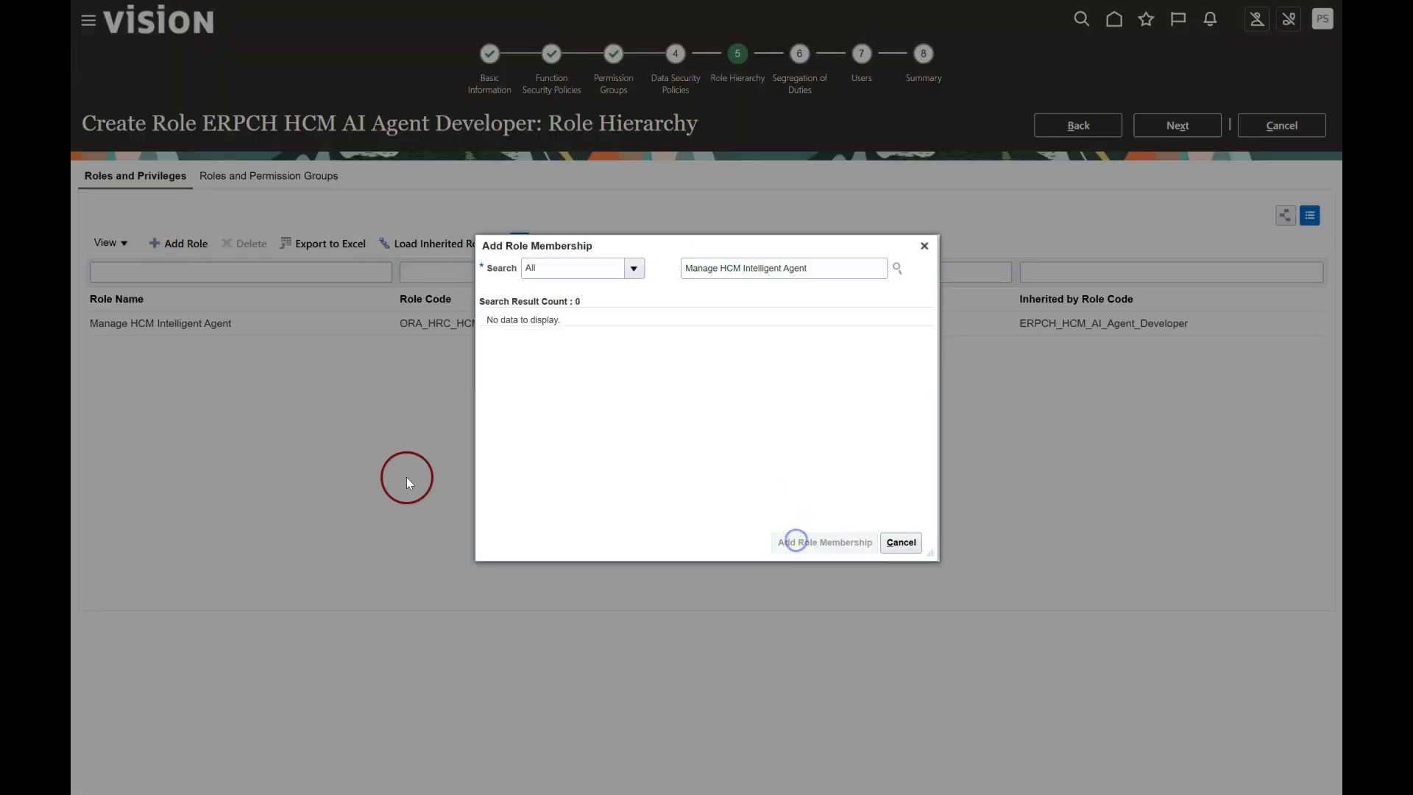
left_click(900, 542)
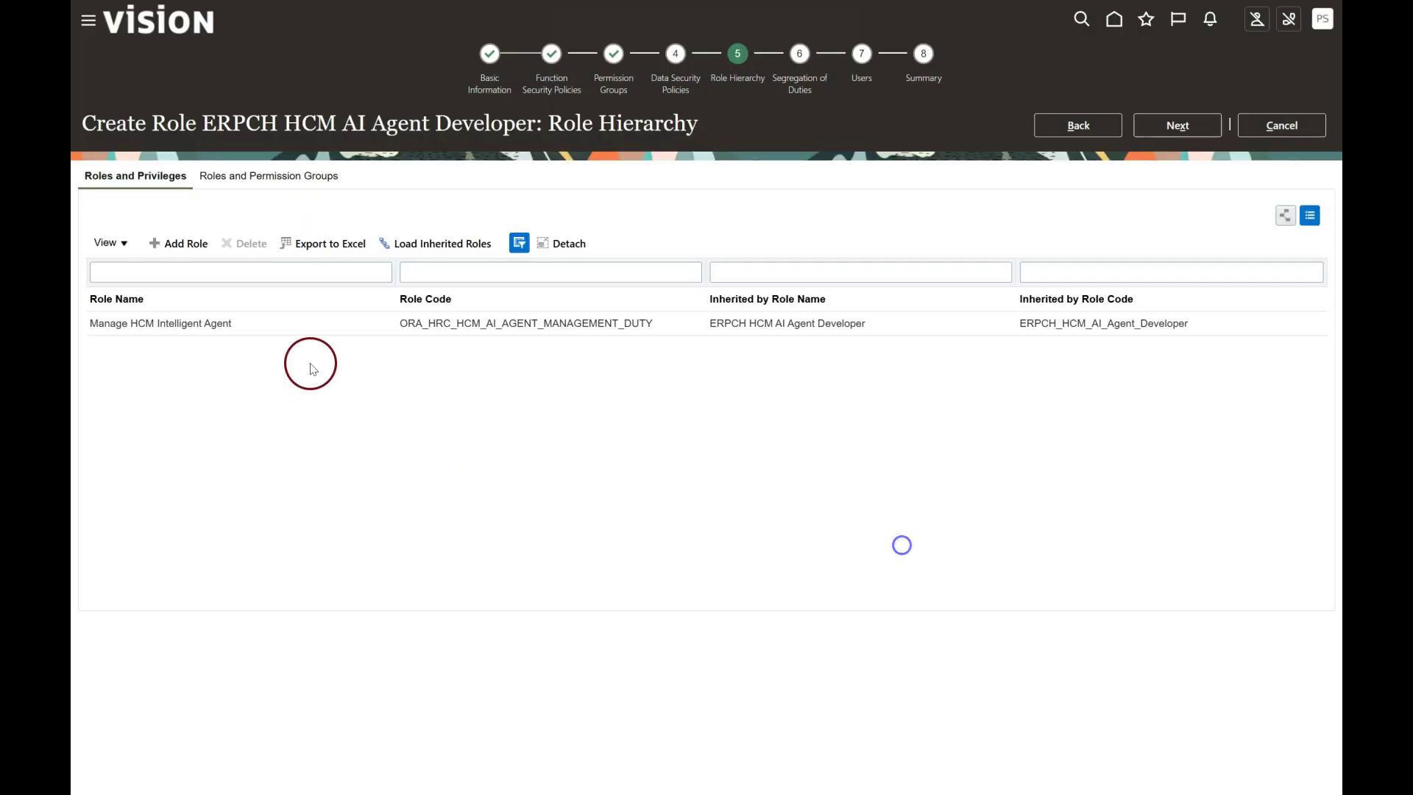
- Add Fai Genai Agent HCM Administrator Duty as an inherited role and continue to Users
left_click(267, 175)
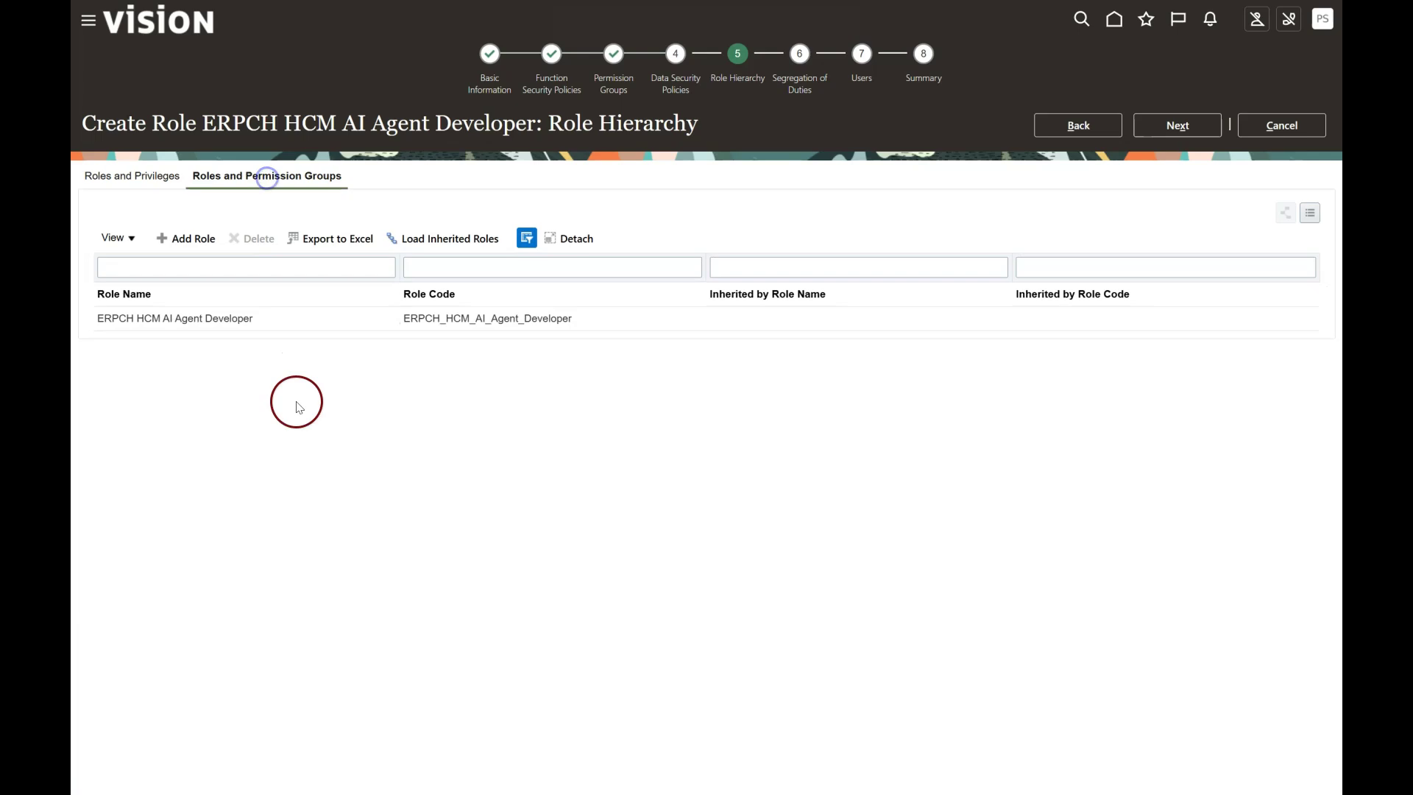
left_click(184, 237)
left_click(728, 272)
key("ctrl+v")
left_click(734, 335)
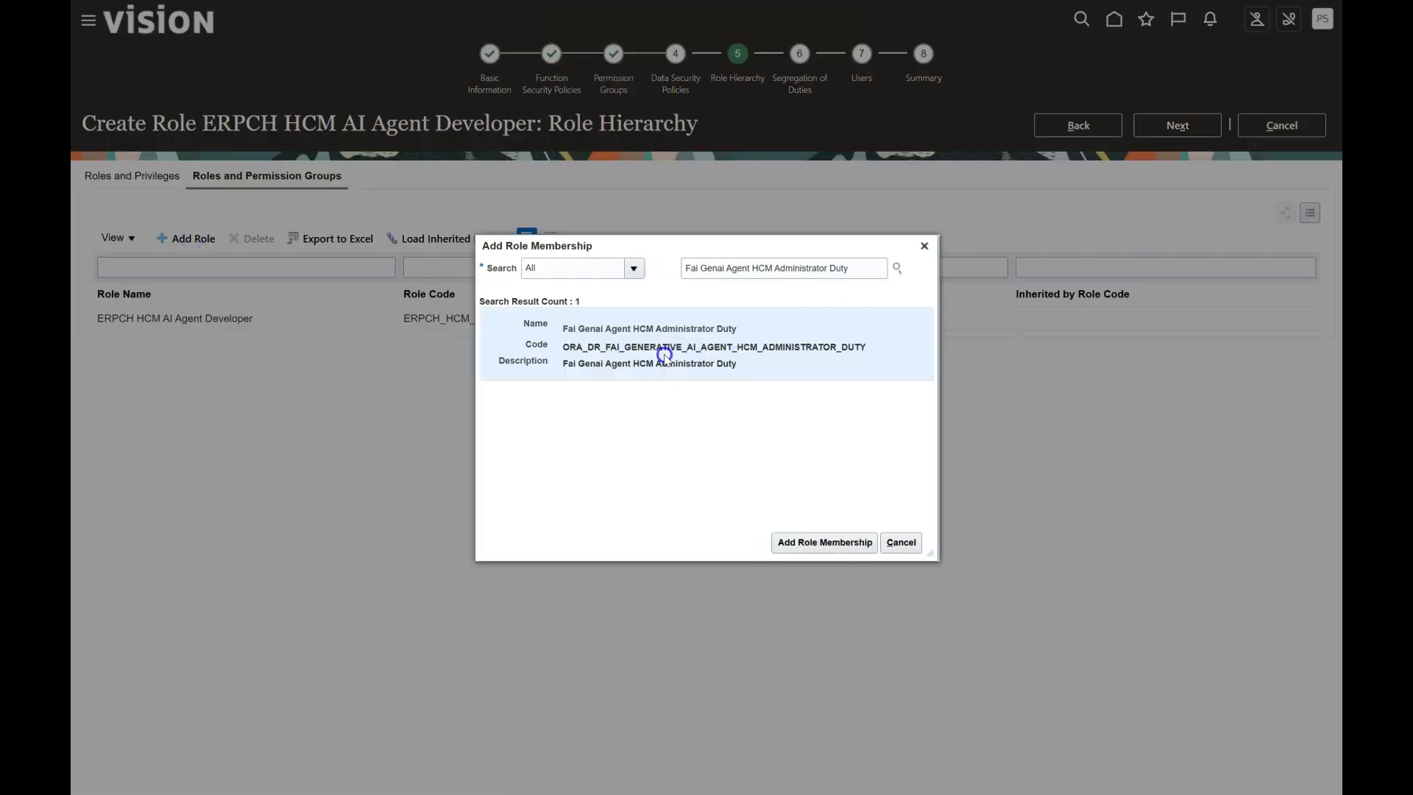
left_click(824, 542)
left_click(901, 542)
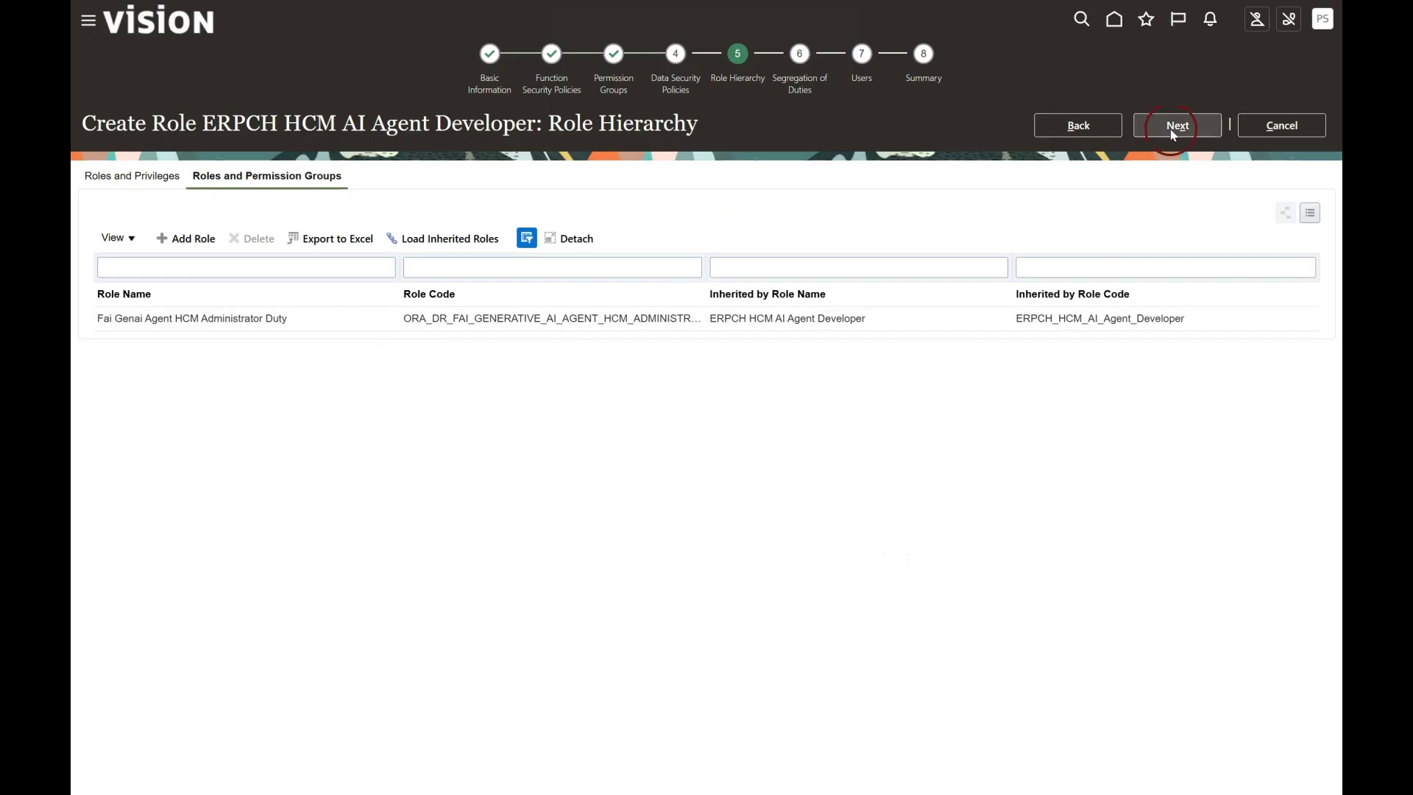
left_click(1177, 125)
left_click(1177, 126)
- Add the AI agent developer user and save the ERPCH HCM AI Agent Developer role
left_click(136, 210)
left_click(731, 268)
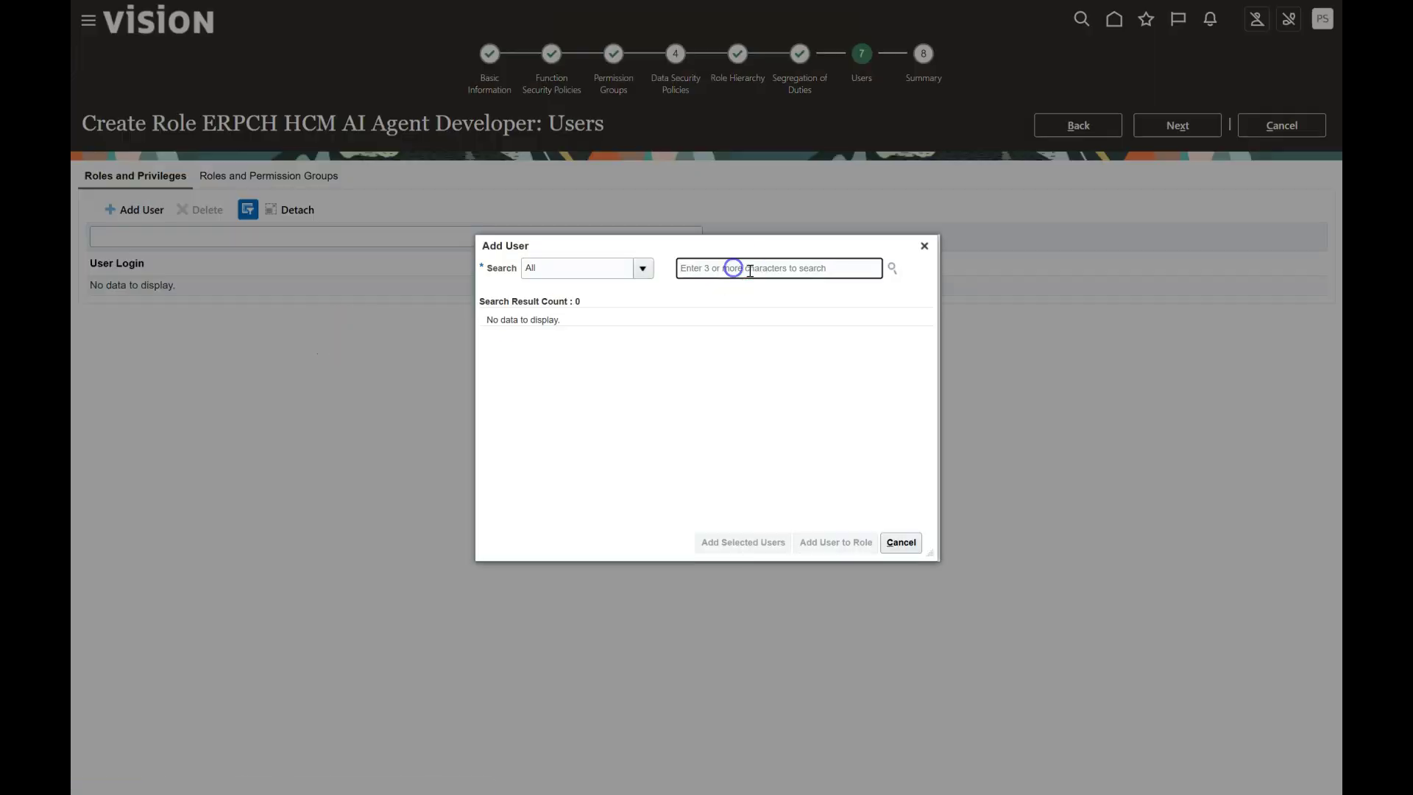
type("John.HCM")
left_click(738, 322)
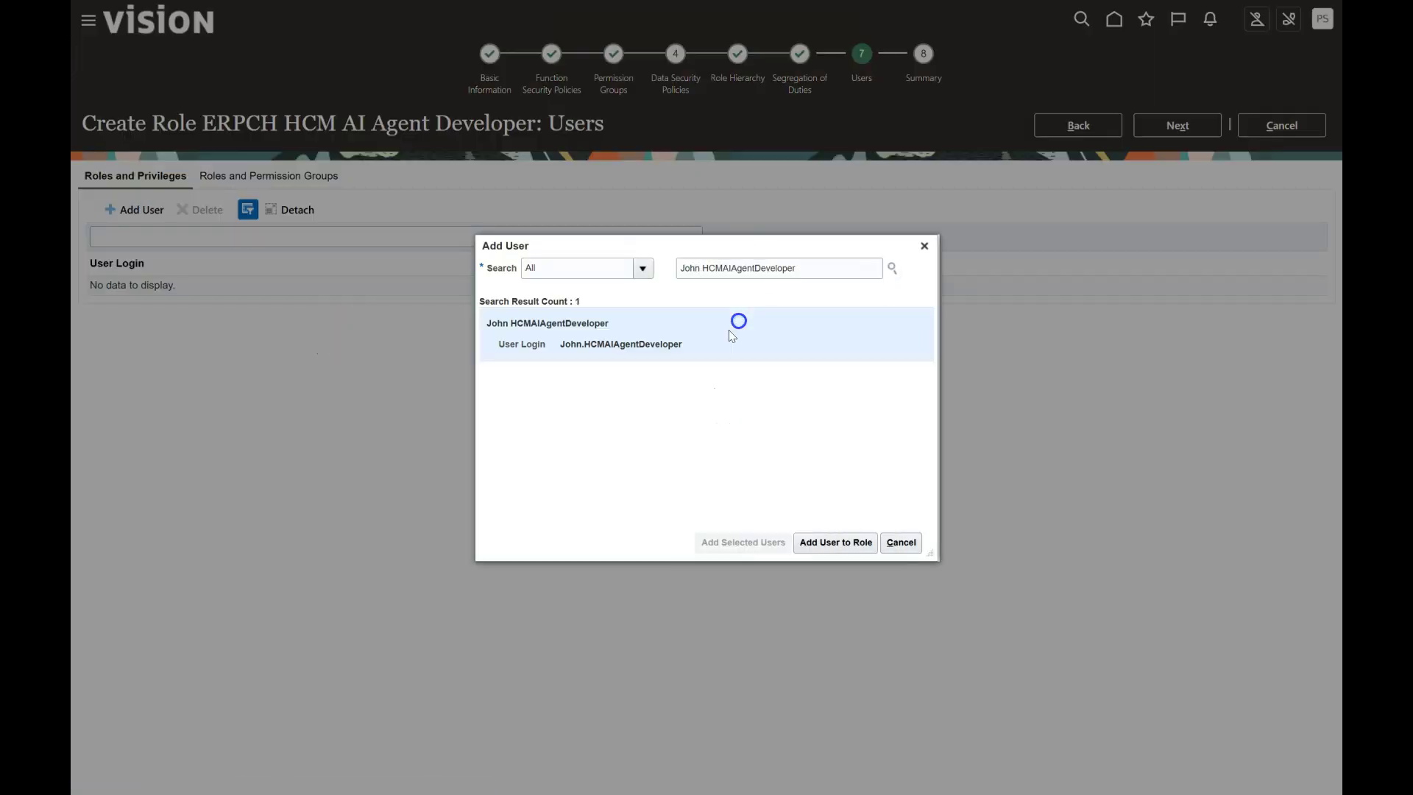
left_click(608, 325)
left_click(829, 542)
left_click(899, 545)
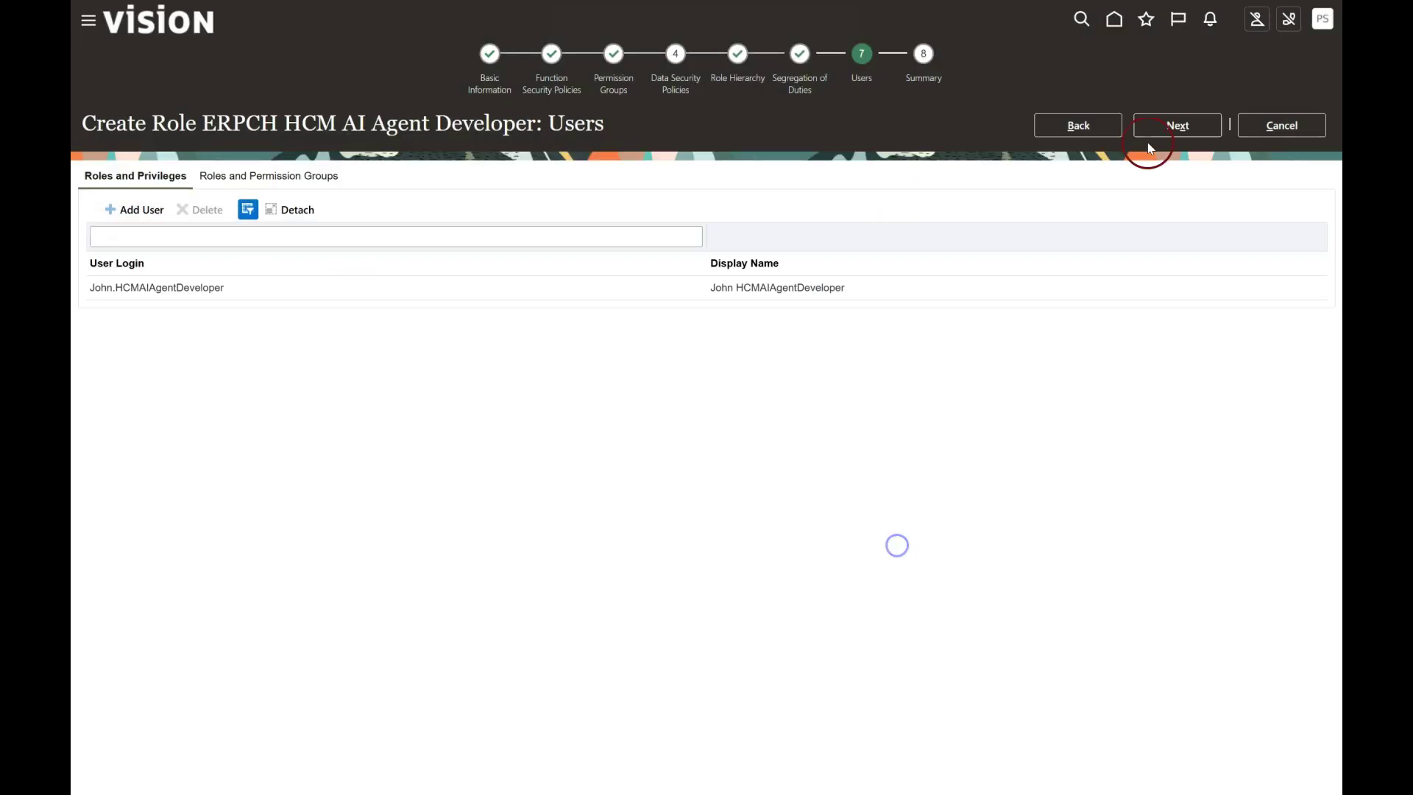
left_click(1145, 127)
left_click(1177, 125)
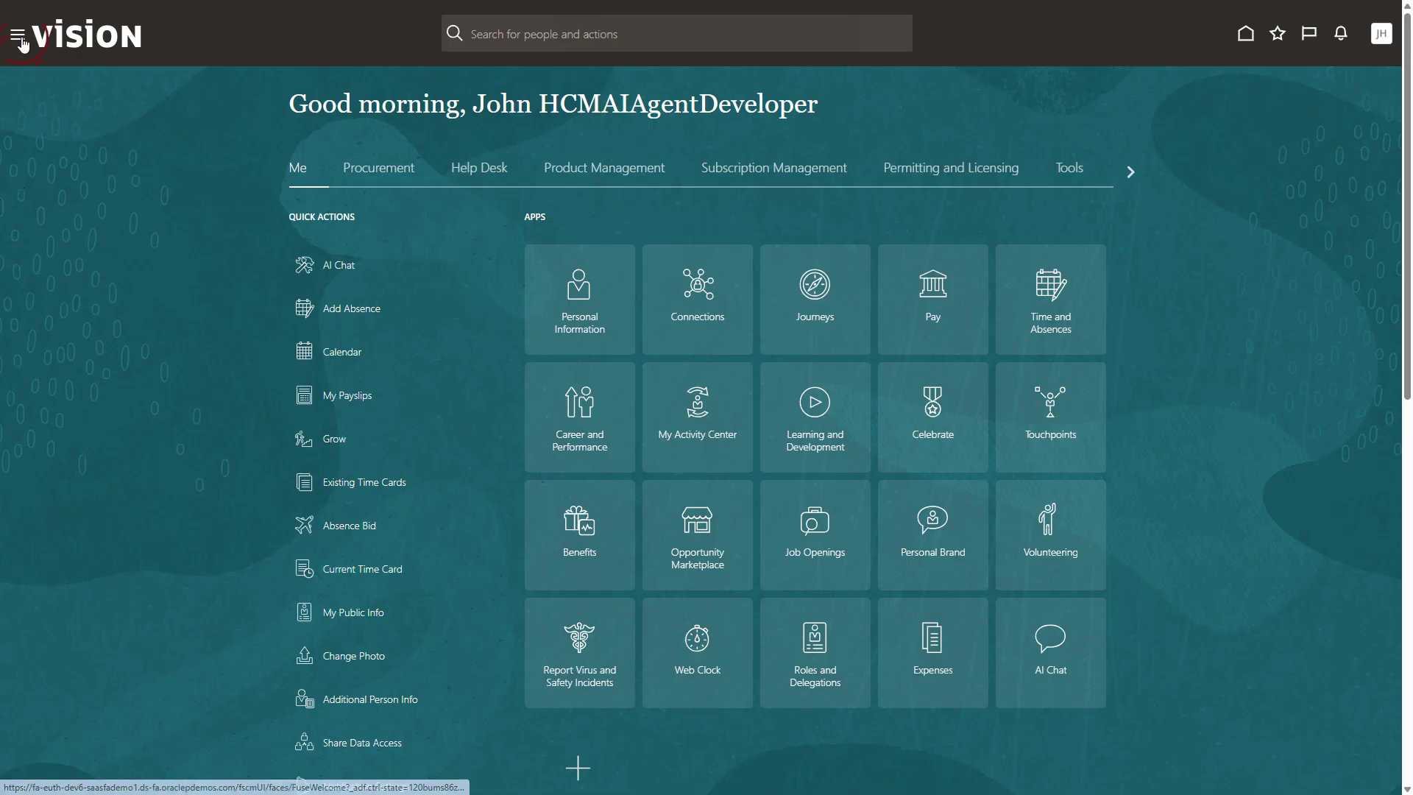
- Launch AI Agent Studio from the Navigator's Tools group and switch to the Agent Teams tab
left_click(17, 35)
left_click(91, 272)
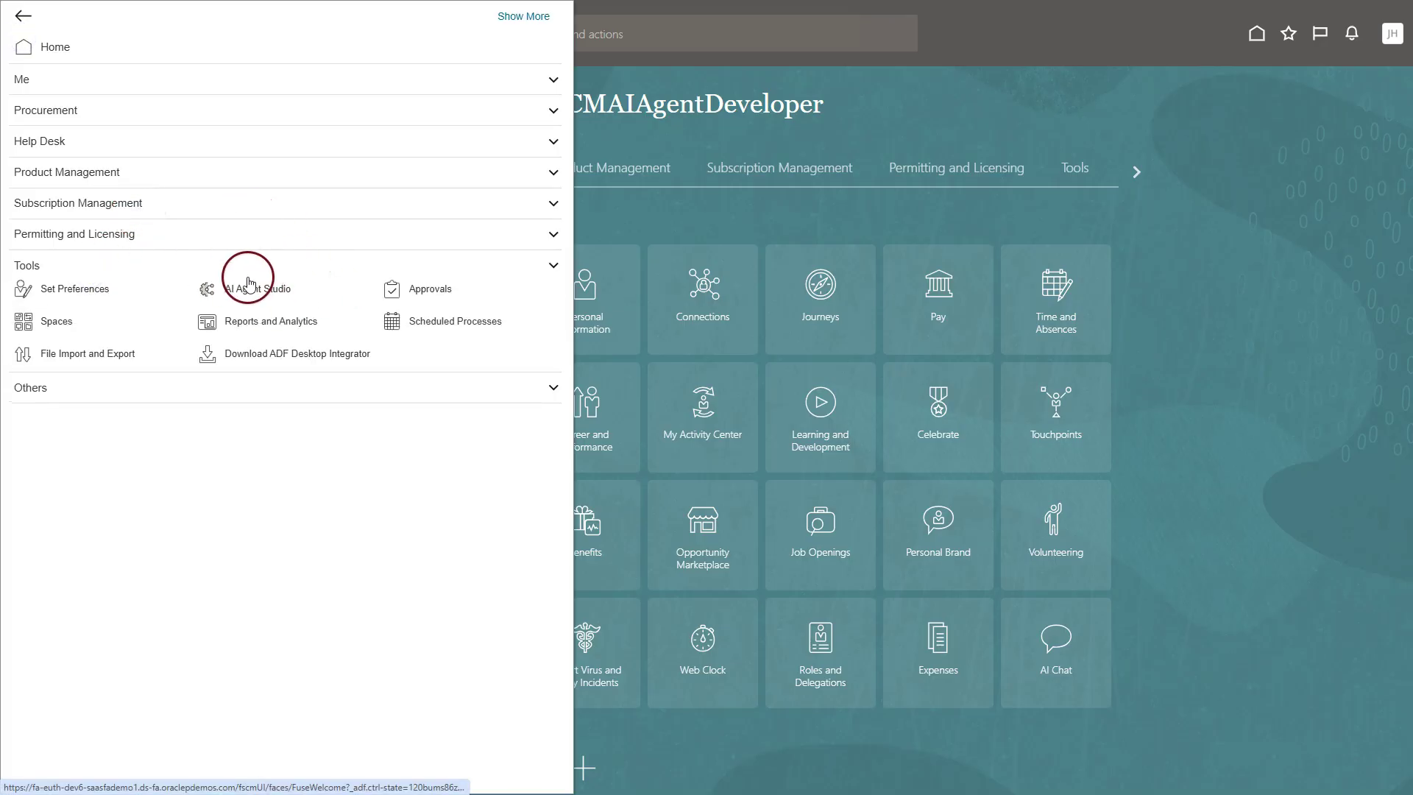
left_click(256, 292)
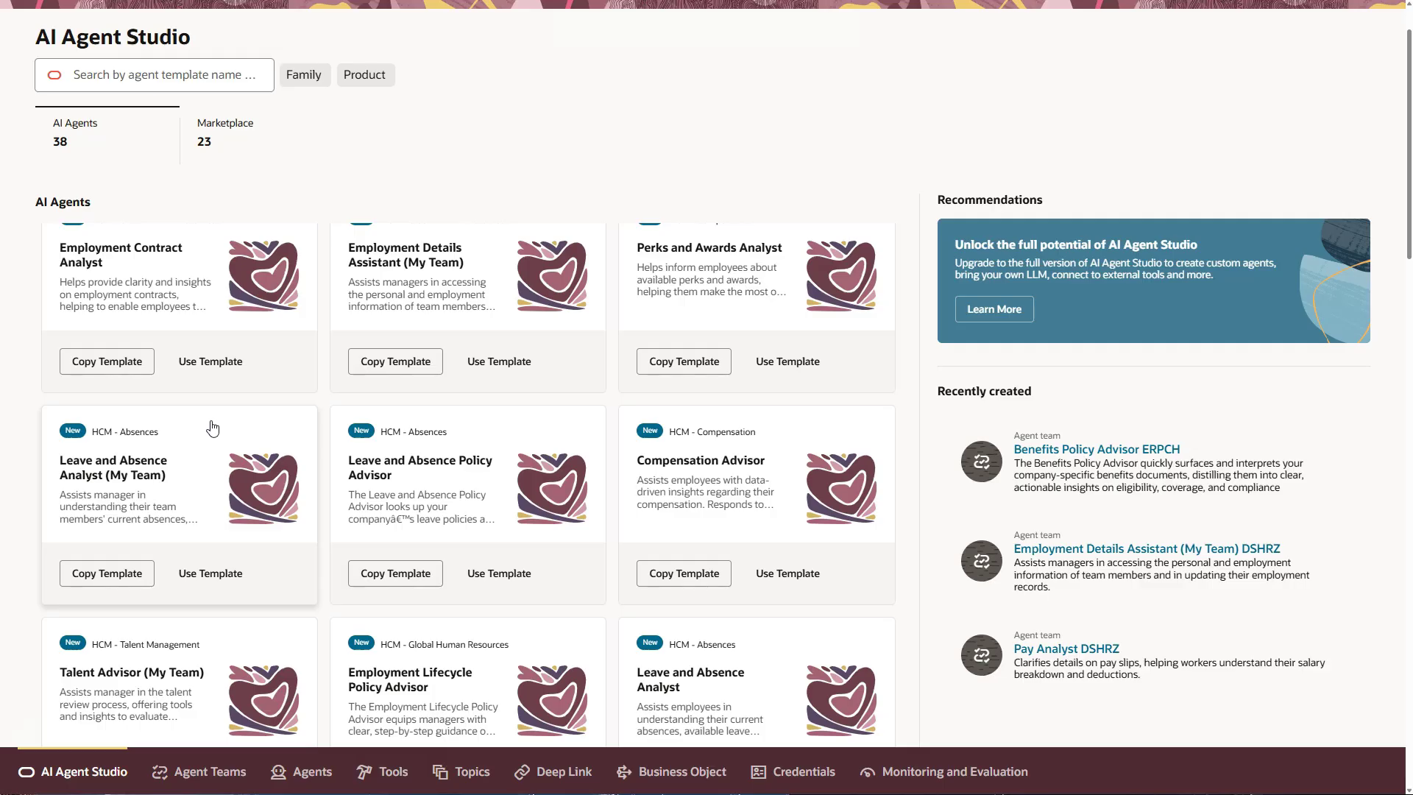
scroll(212, 427, "down", 4)
scroll(212, 427, "up", 2)
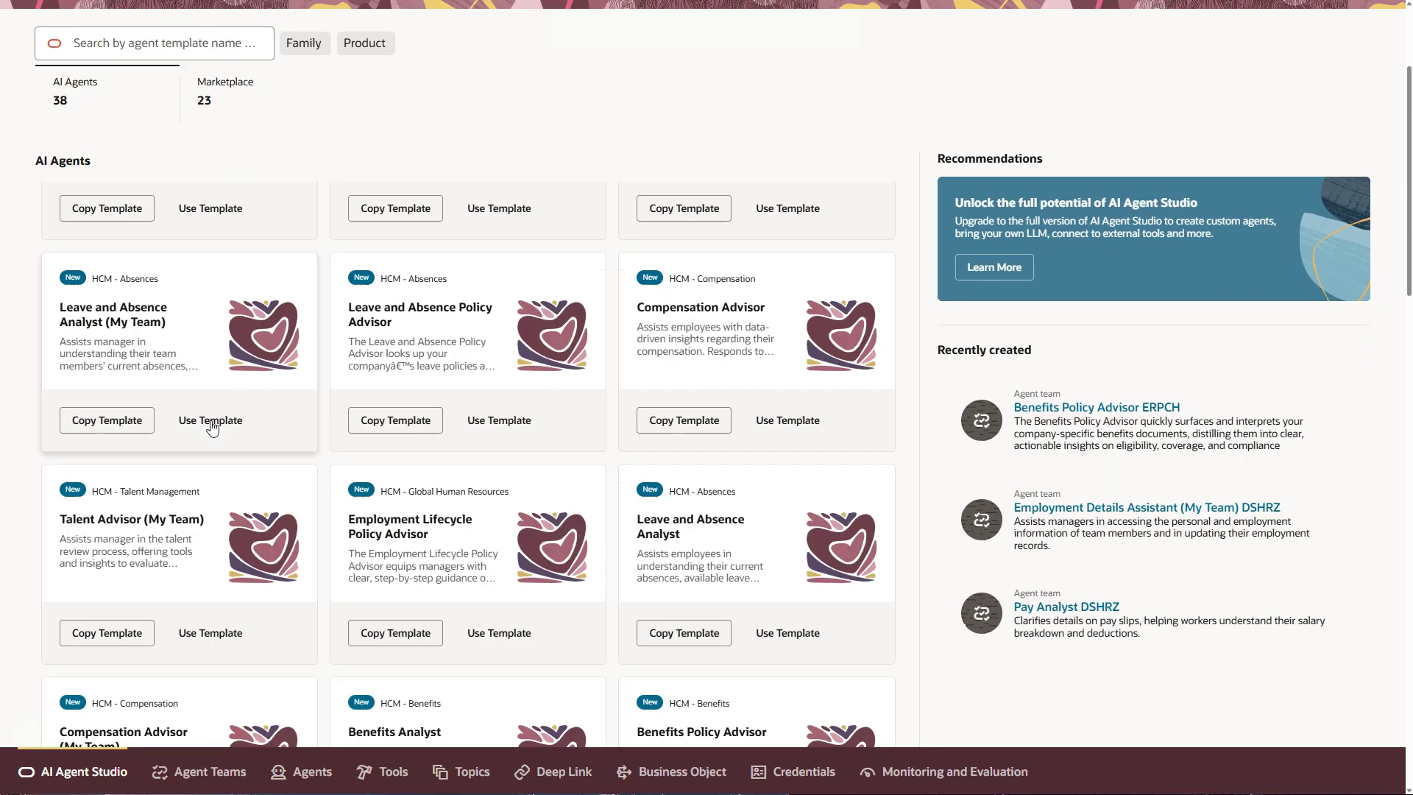
scroll(213, 428, "down", 6)
scroll(212, 427, "down", 3)
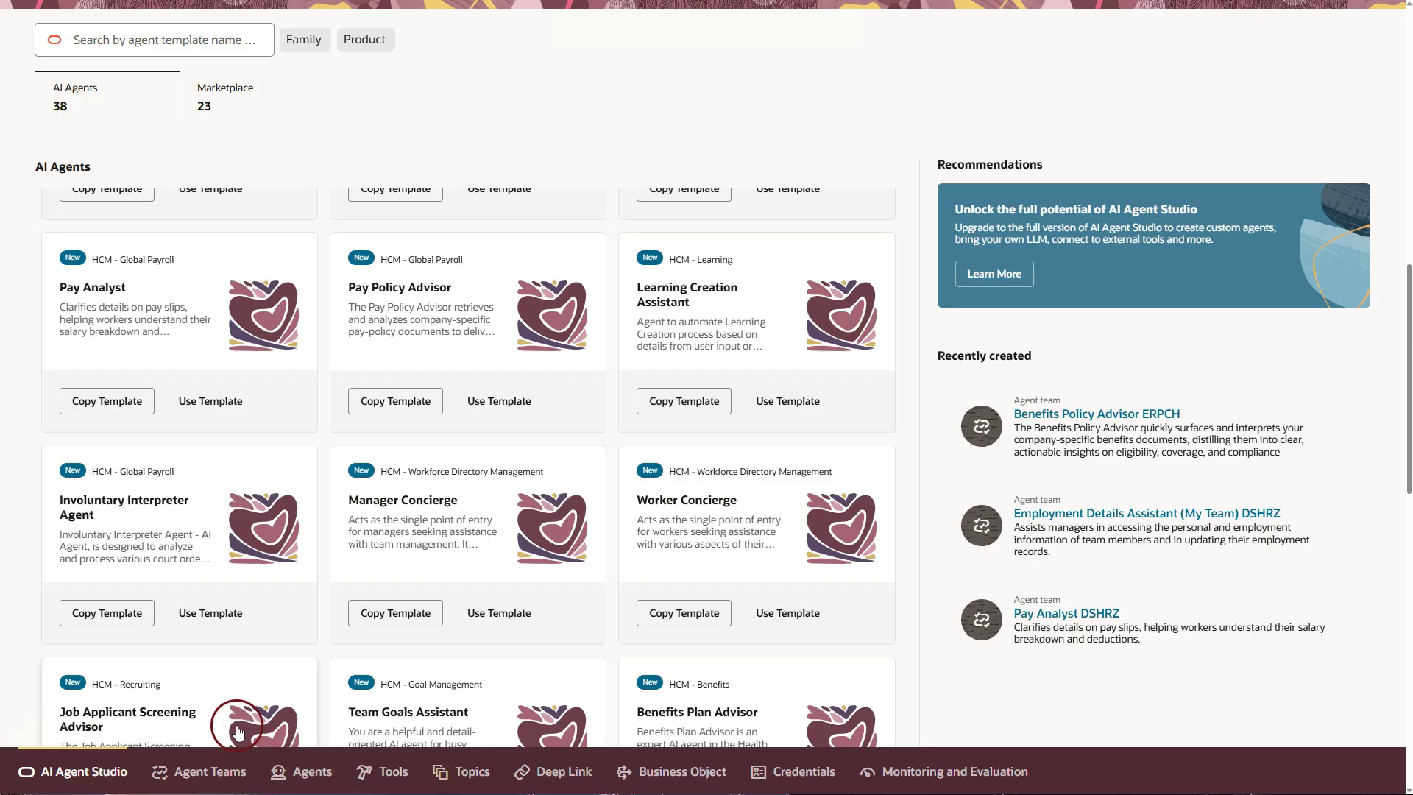
left_click(212, 773)
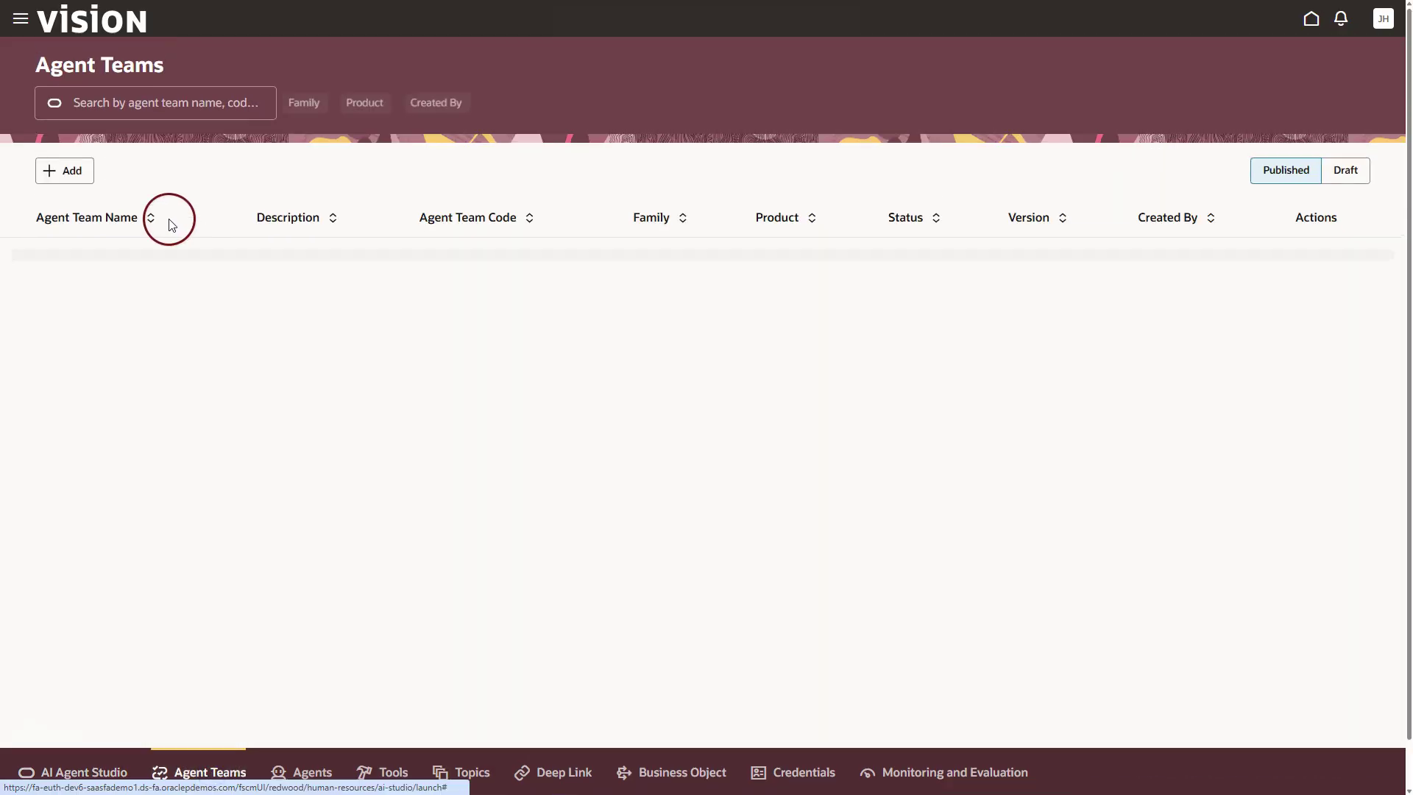
- Filter the agent teams by 'ERPCH' and start editing Benefits Policy Advisor ERPCH
left_click(91, 101)
type("ER")
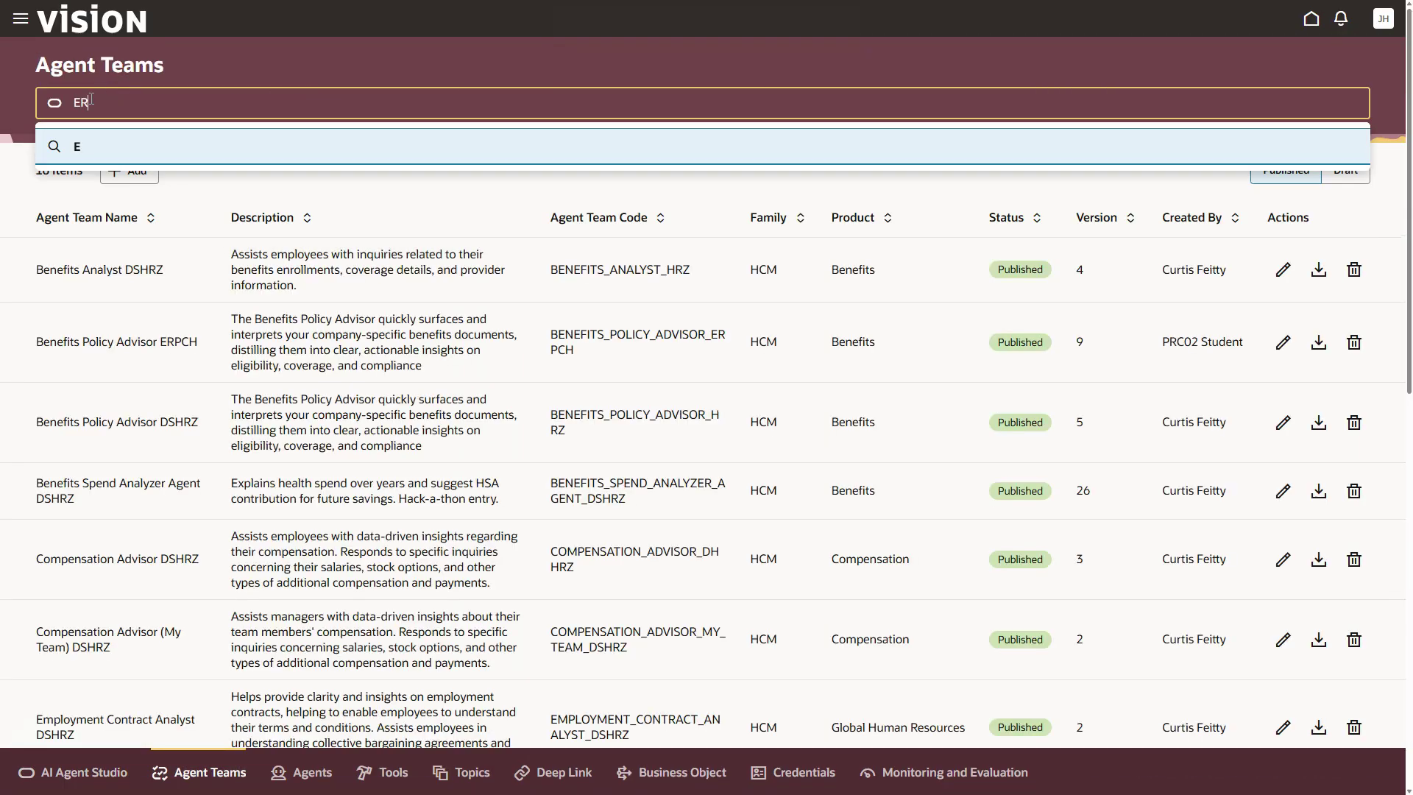
type("PCH")
key("Return")
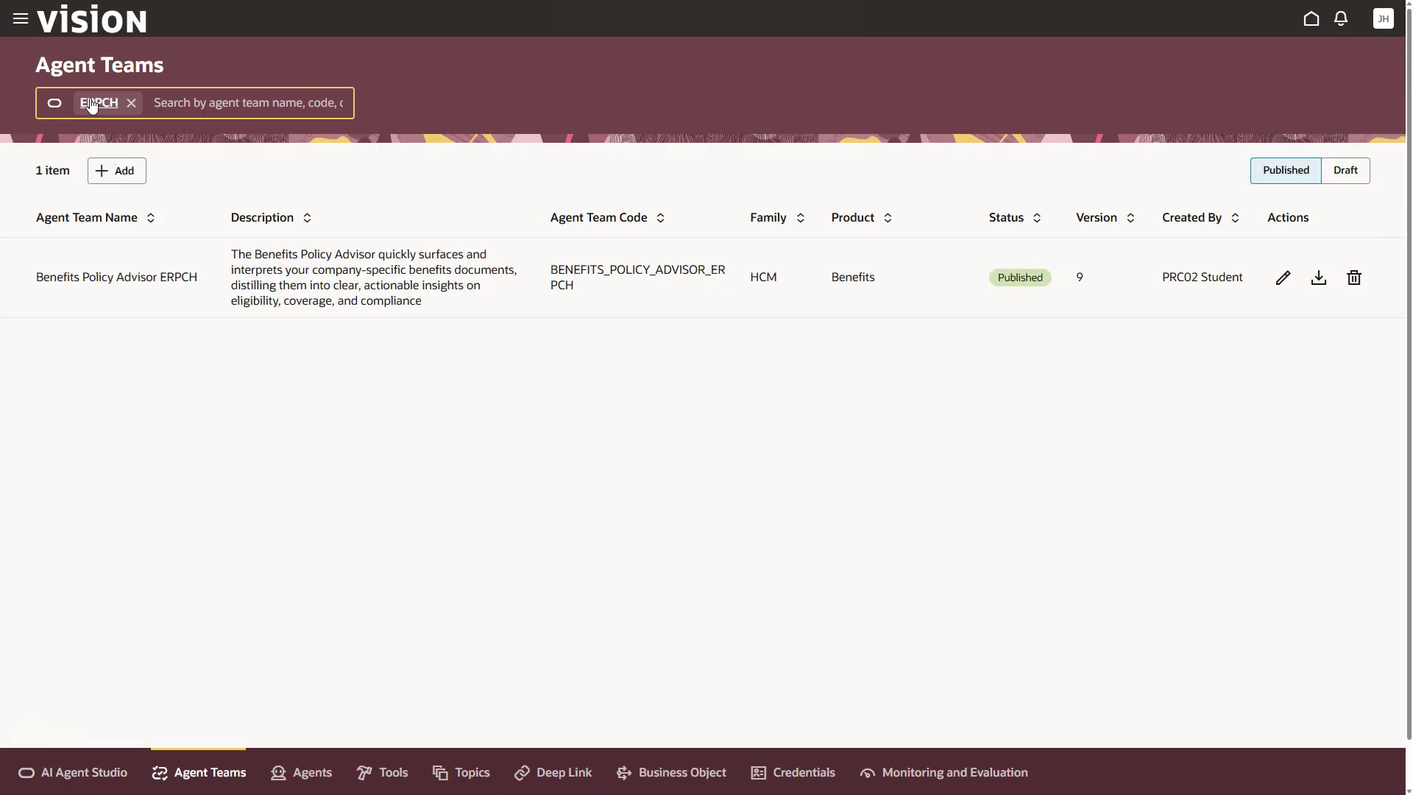
left_click(455, 358)
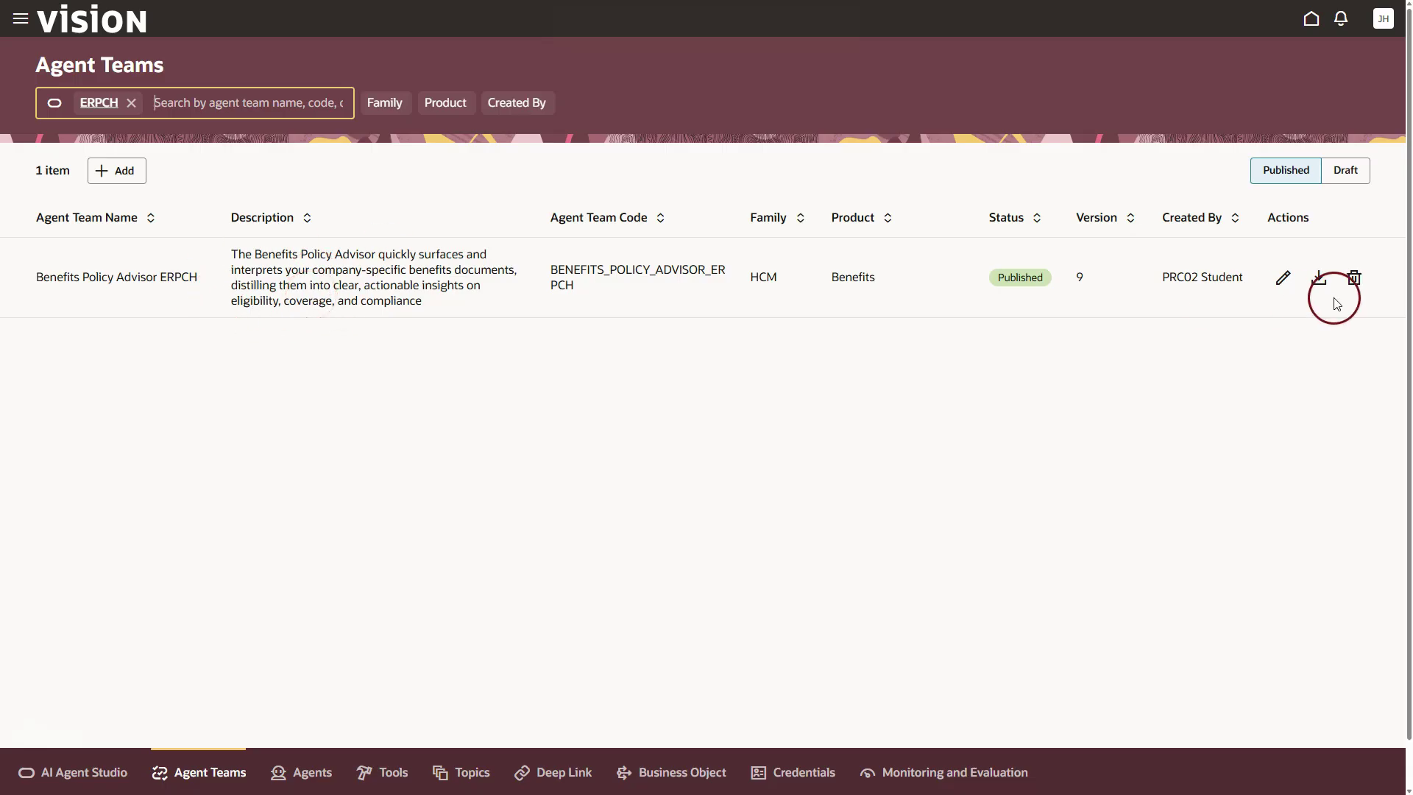
left_click(1281, 282)
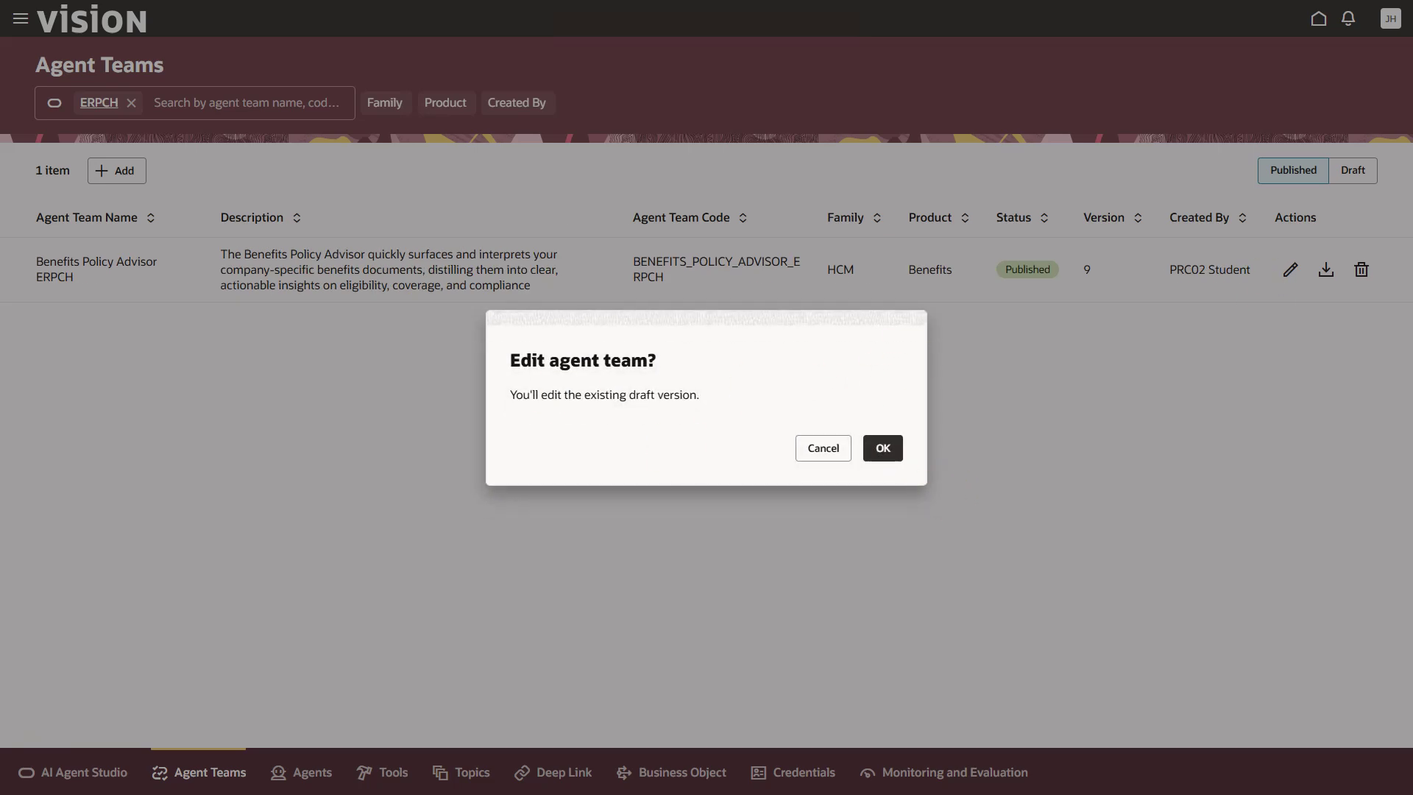
- Confirm the 'Edit agent team?' prompt with OK to open the Benefits Policy Advisor ERPCH draft
left_click(891, 450)
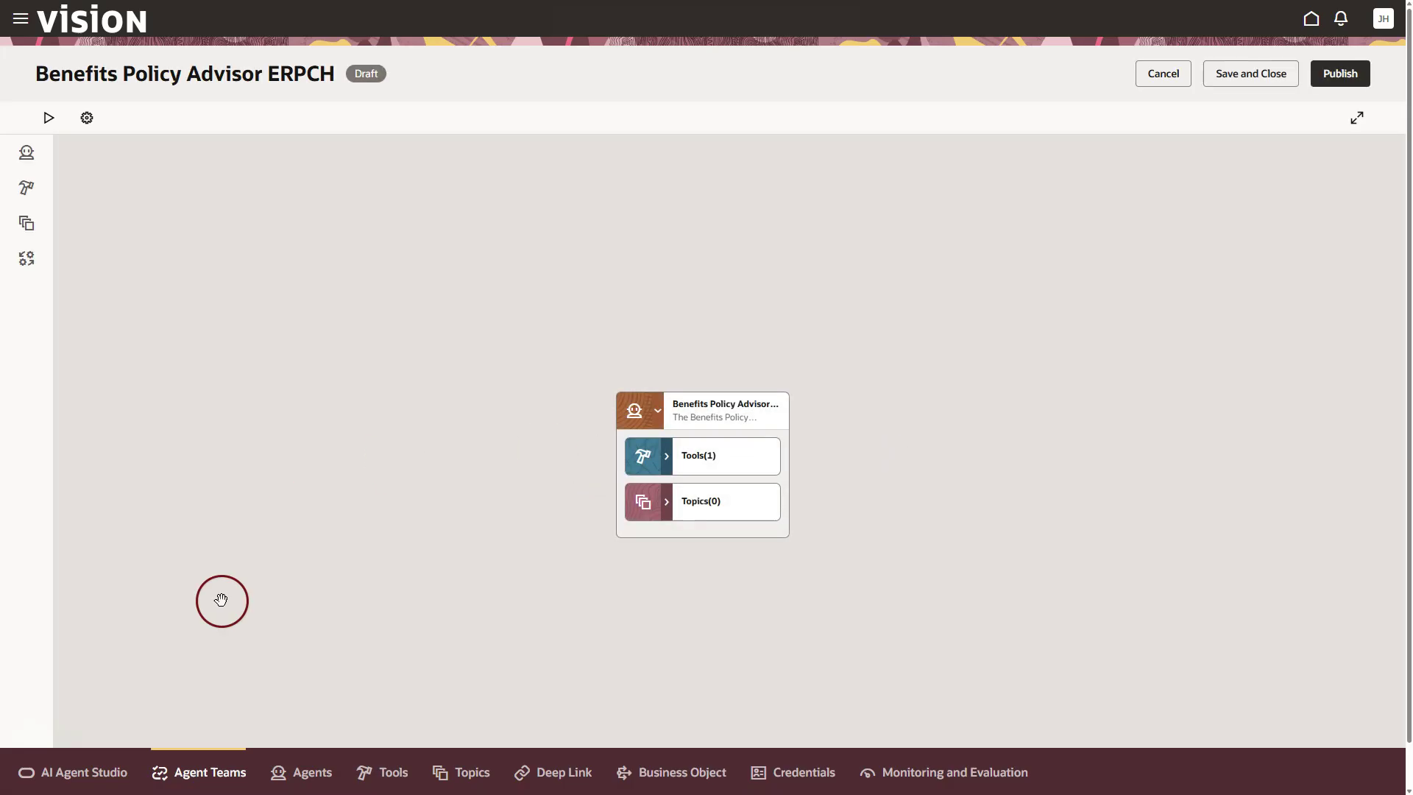